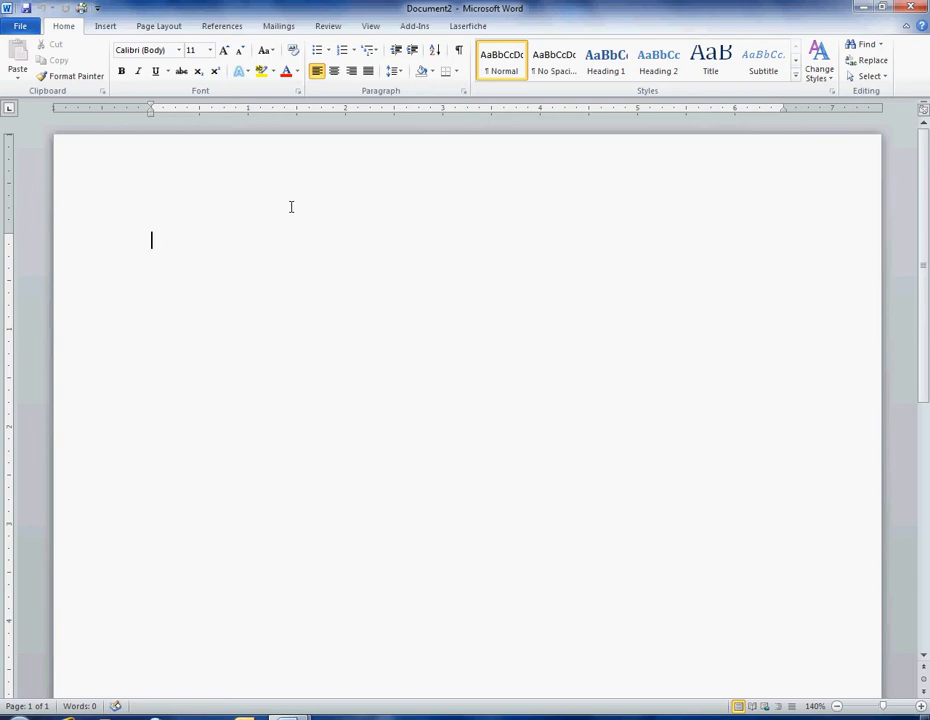
Set the blank document's font to Arial at size 12.
{"action": "left_click", "coordinate": [180, 51]}
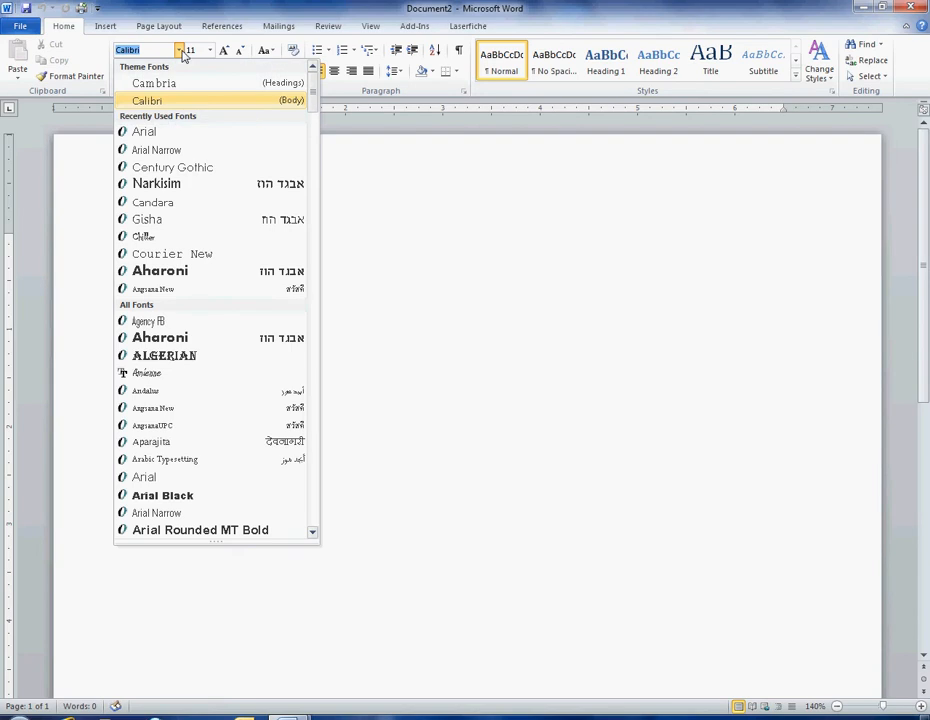
{"action": "left_click", "coordinate": [177, 131]}
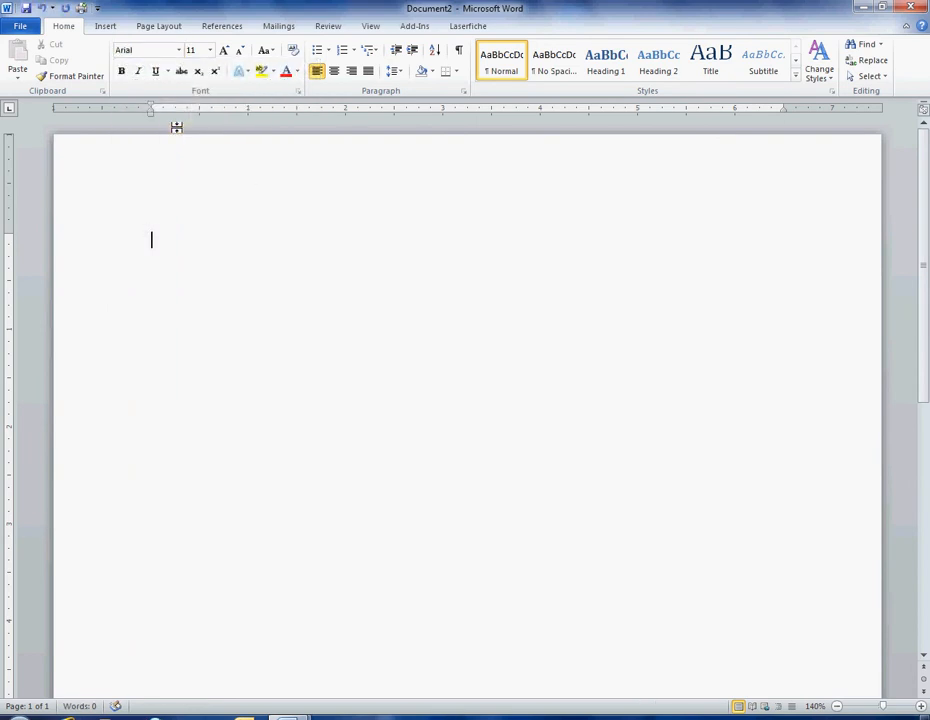
{"action": "left_click", "coordinate": [211, 51]}
{"action": "left_click", "coordinate": [197, 115]}
Apply the Normal margin preset, with 1" on all sides, to the document.
{"action": "left_click", "coordinate": [140, 31]}
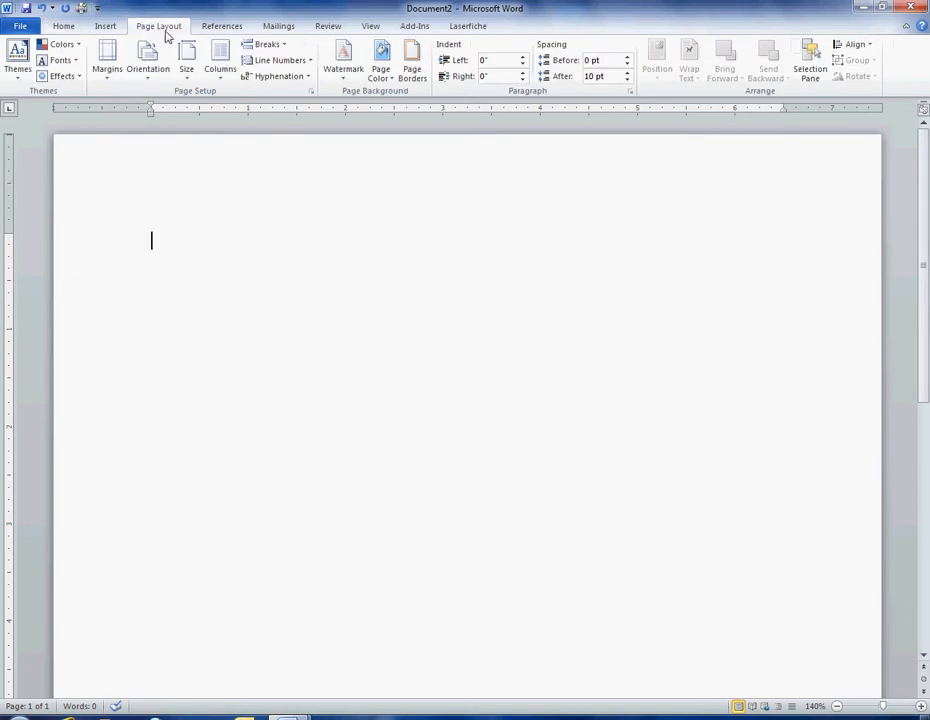
{"action": "left_click", "coordinate": [110, 74]}
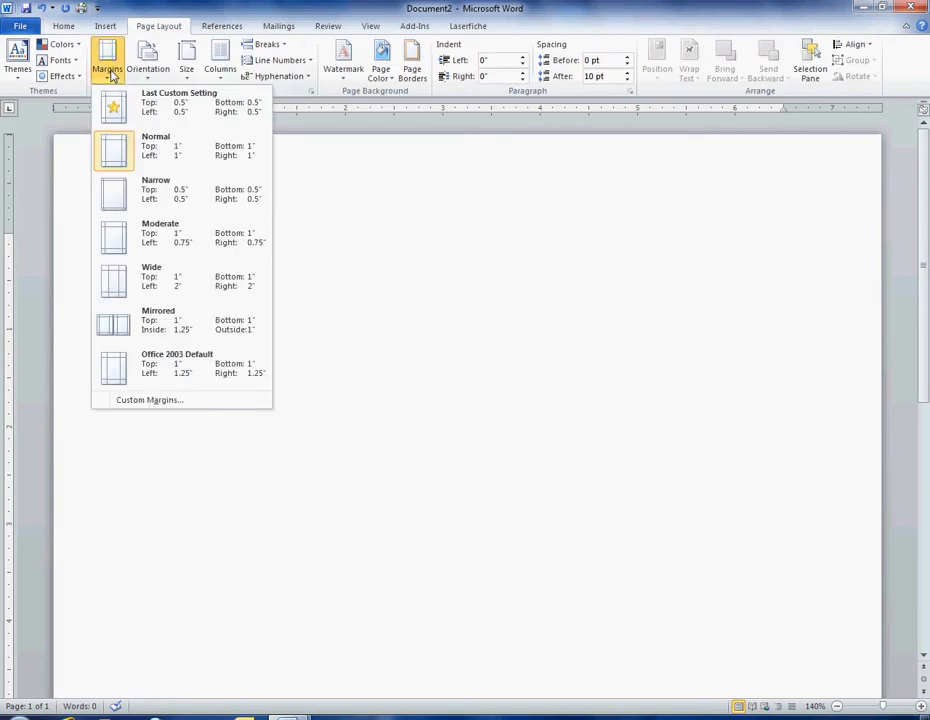
{"action": "left_click", "coordinate": [118, 160]}
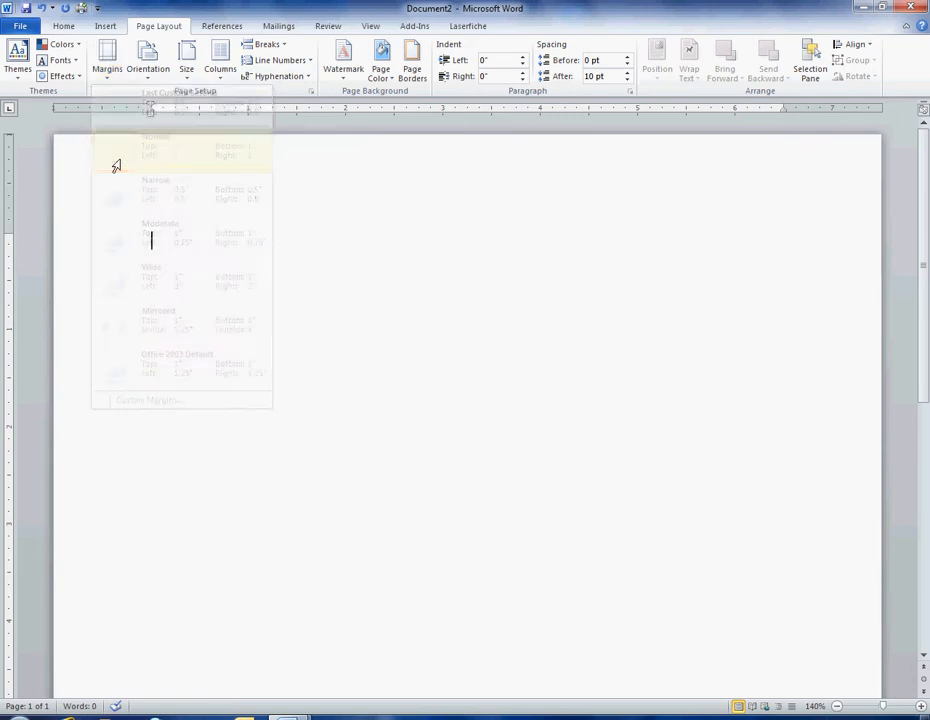
Set the body paragraph's line spacing to Double and the spacing after to 0 pt.
{"action": "left_click", "coordinate": [66, 26]}
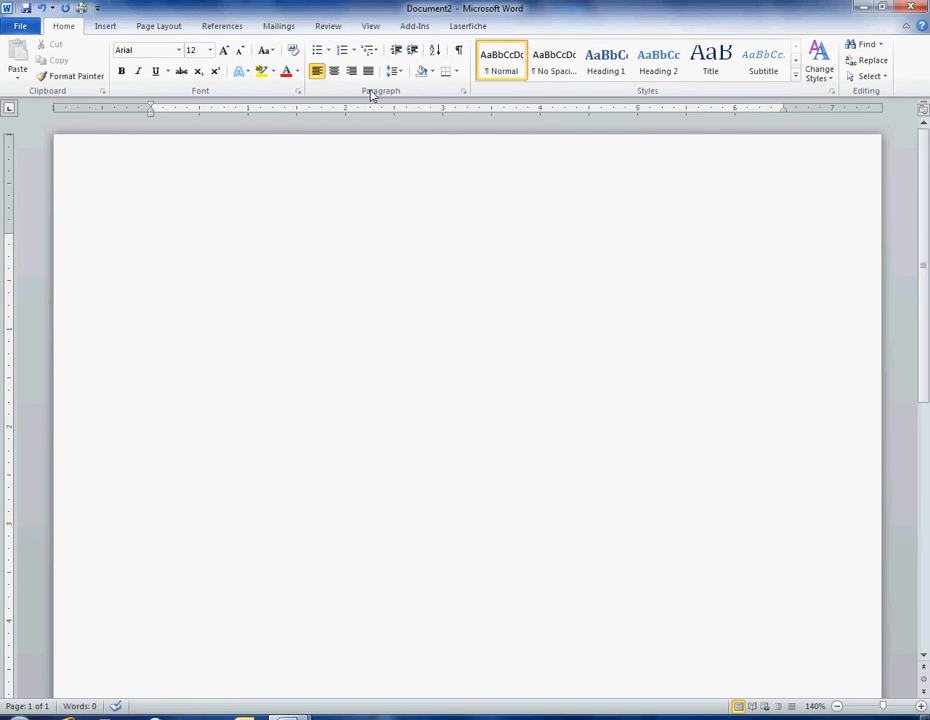
{"action": "left_click", "coordinate": [463, 92]}
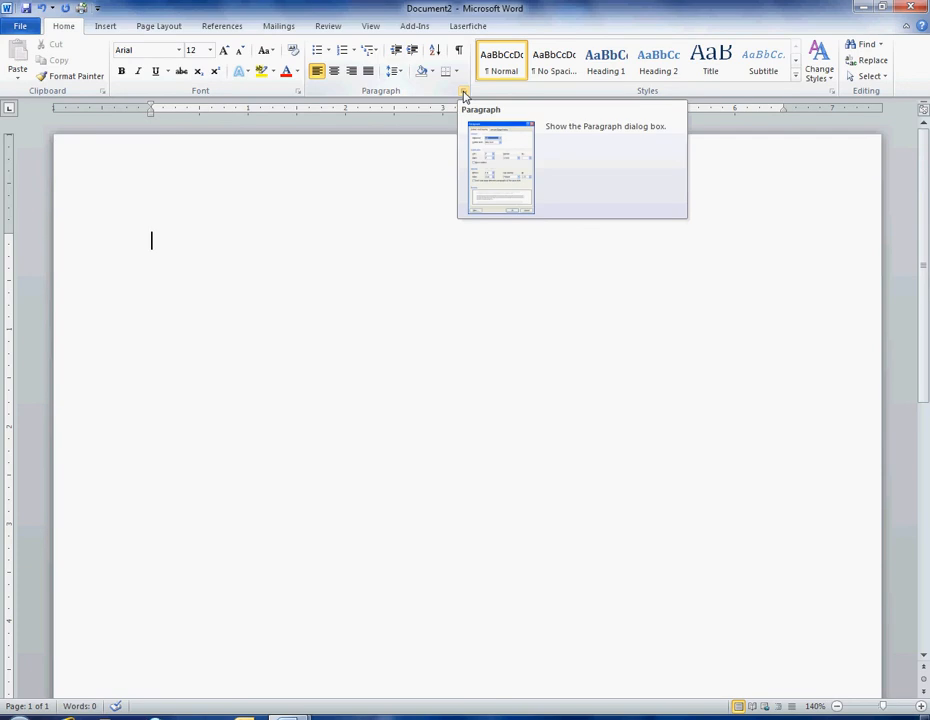
{"action": "left_click", "coordinate": [463, 92]}
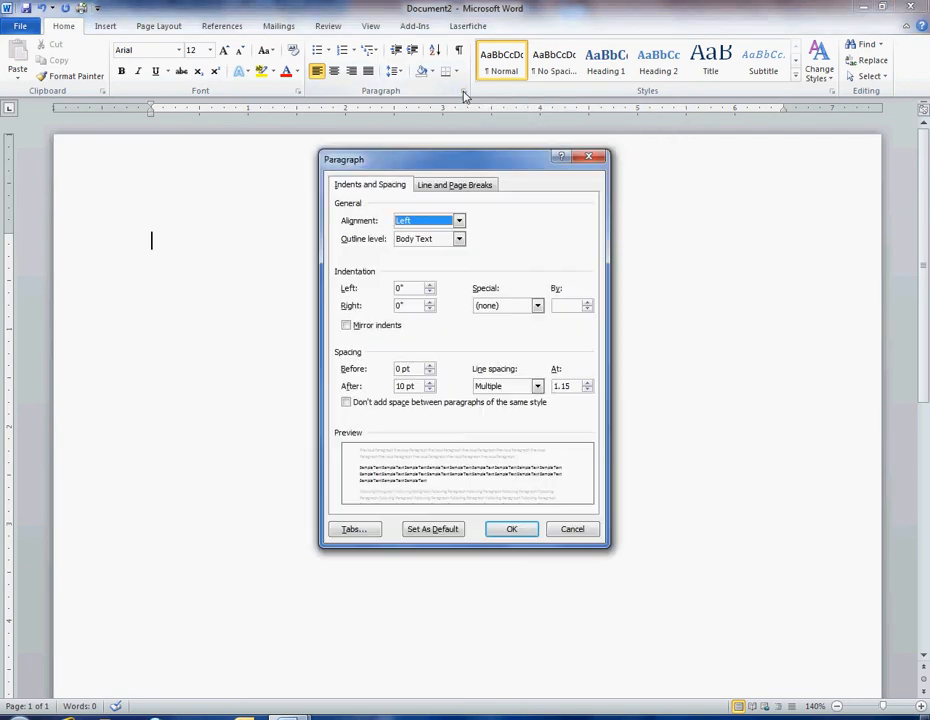
{"action": "left_click", "coordinate": [537, 387]}
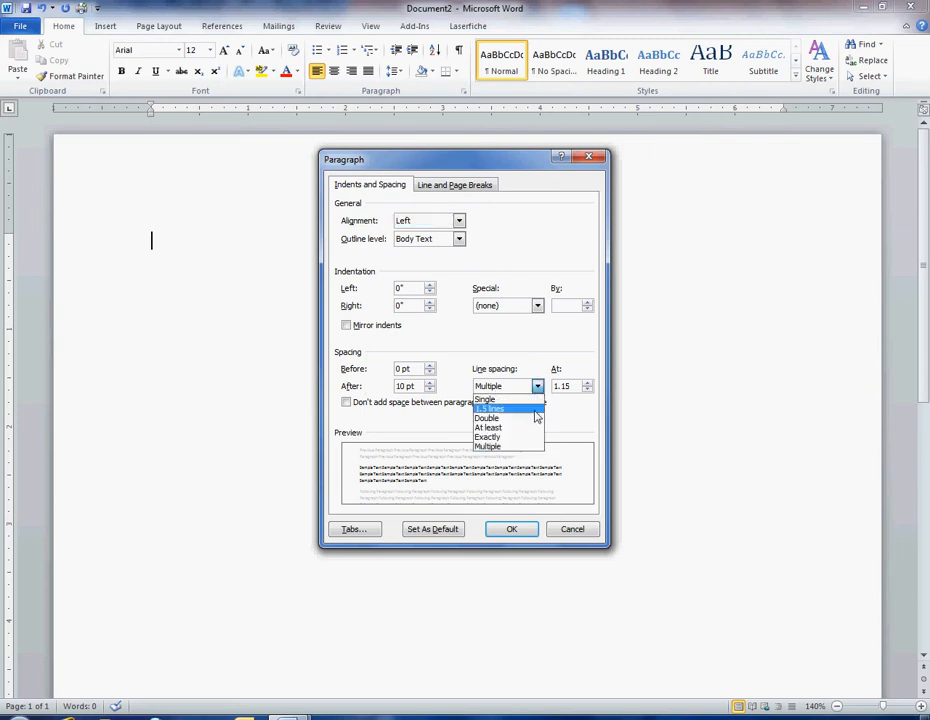
{"action": "left_click", "coordinate": [537, 418]}
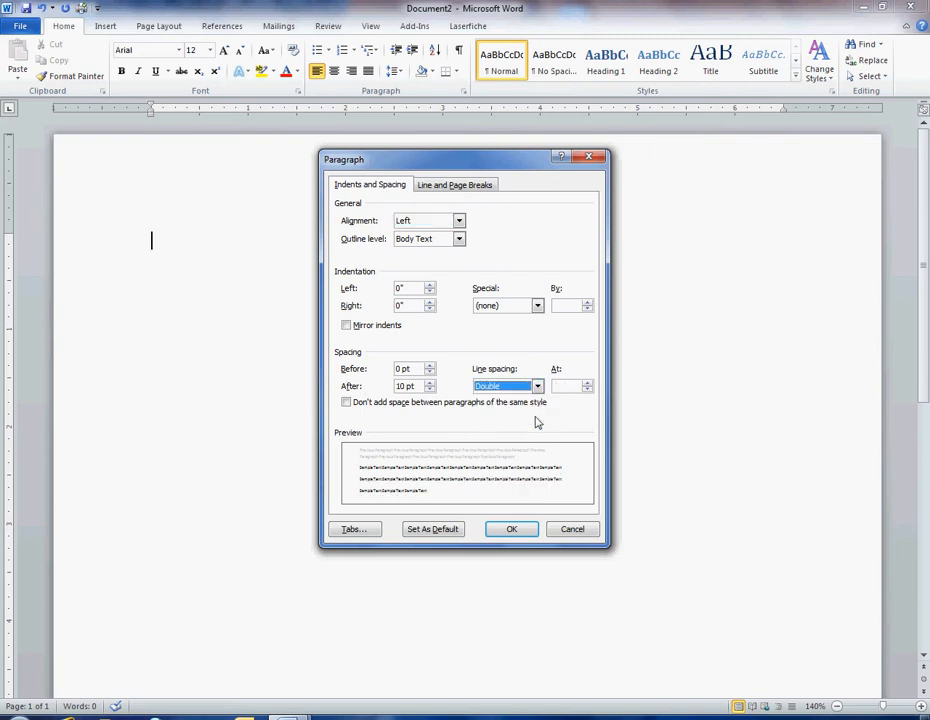
{"action": "left_click", "coordinate": [429, 389]}
{"action": "left_click", "coordinate": [429, 389]}
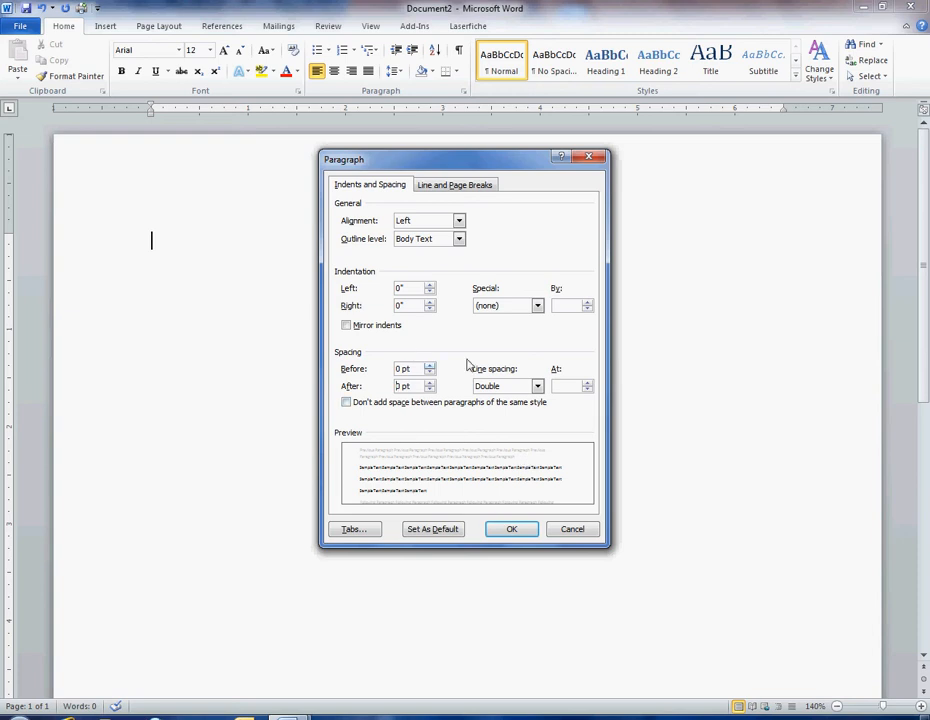
{"action": "left_click", "coordinate": [513, 530]}
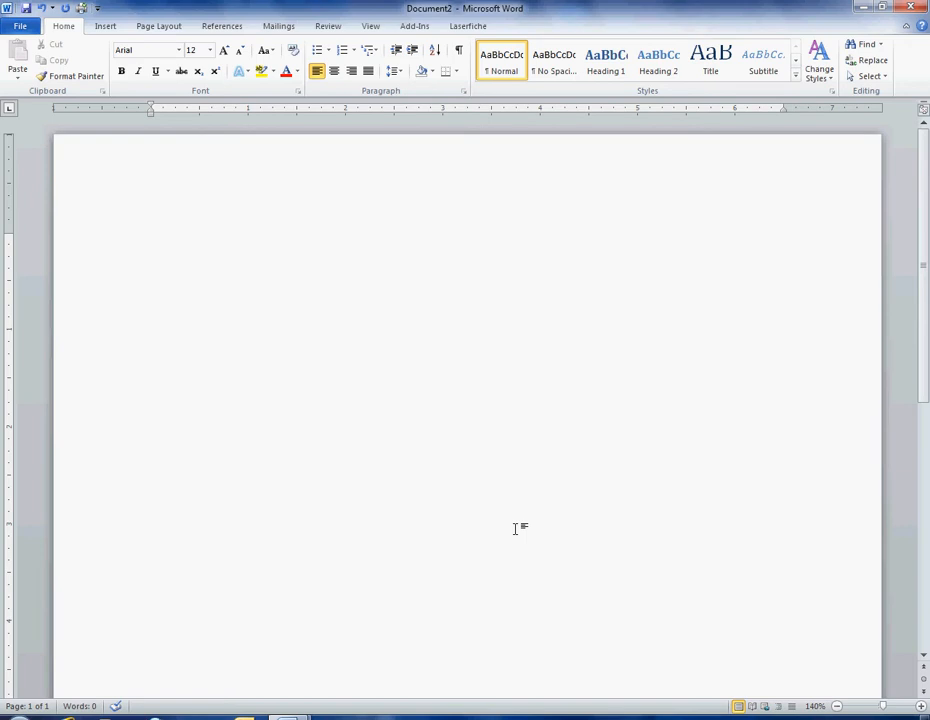
Insert a page number at the top of the page using the Plain Number 3 style.
{"action": "left_click", "coordinate": [105, 29]}
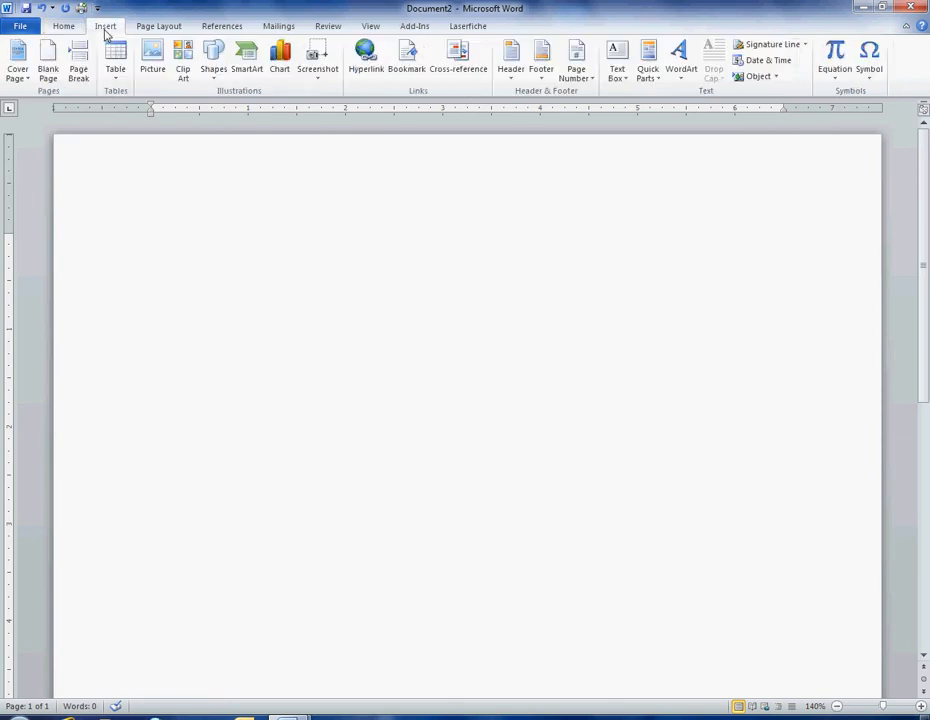
{"action": "left_click", "coordinate": [587, 68]}
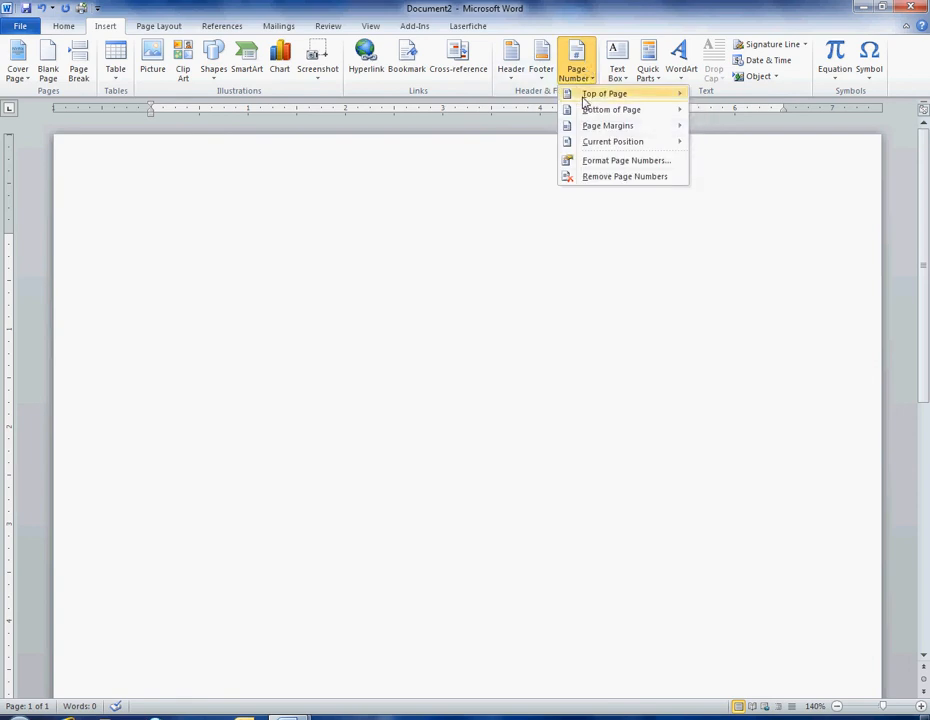
{"action": "mouse_move", "coordinate": [582, 95]}
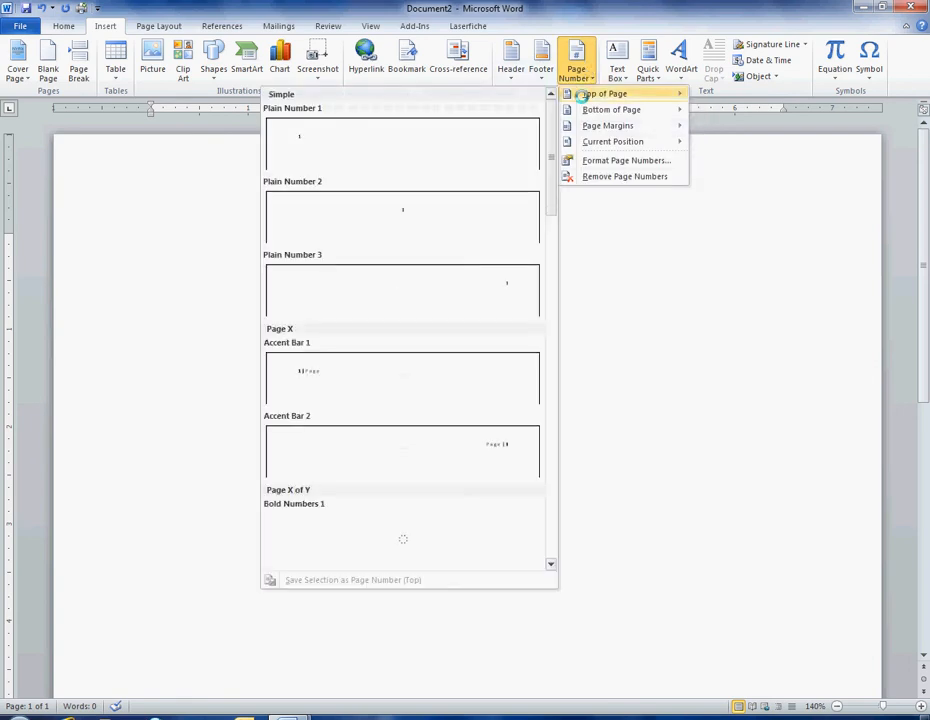
{"action": "left_click", "coordinate": [453, 301]}
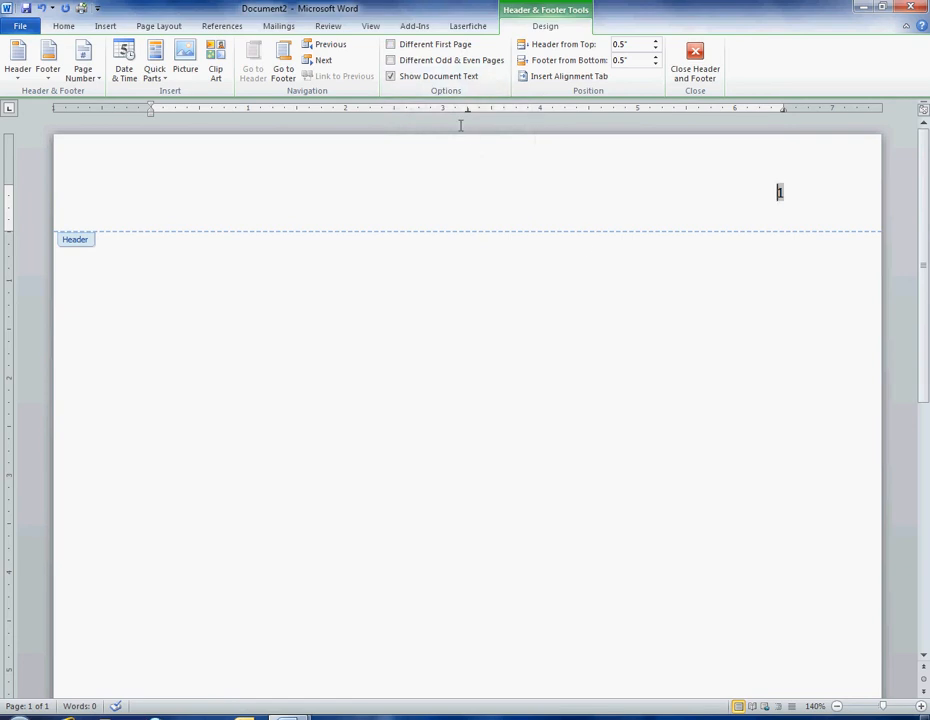
Make the first page header different and insert a Plain Number 3 top-of-page number in it.
{"action": "left_click", "coordinate": [391, 46]}
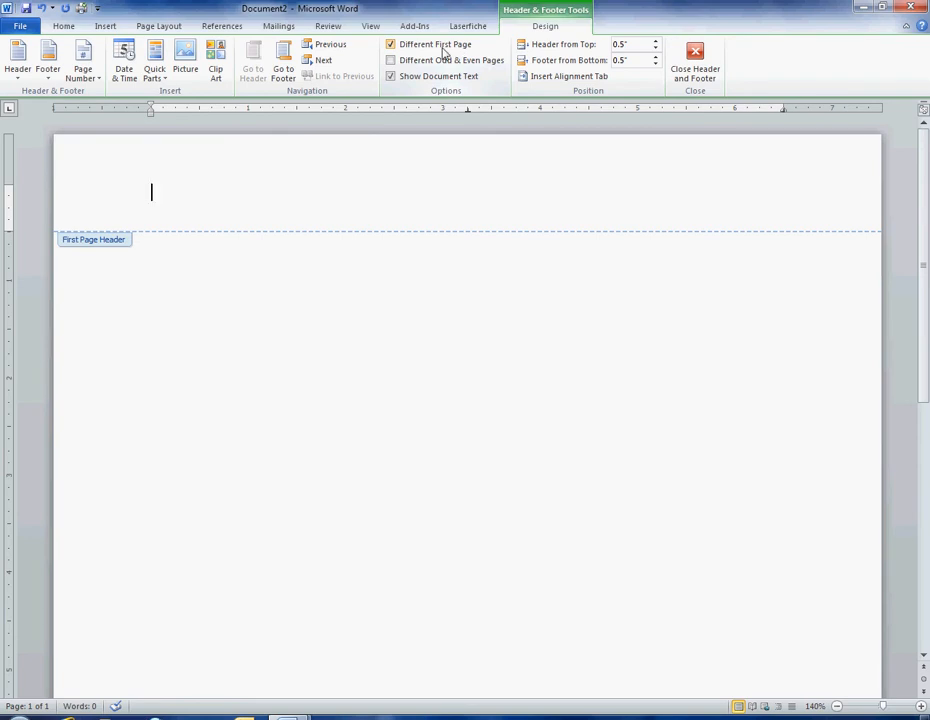
{"action": "left_click", "coordinate": [83, 62]}
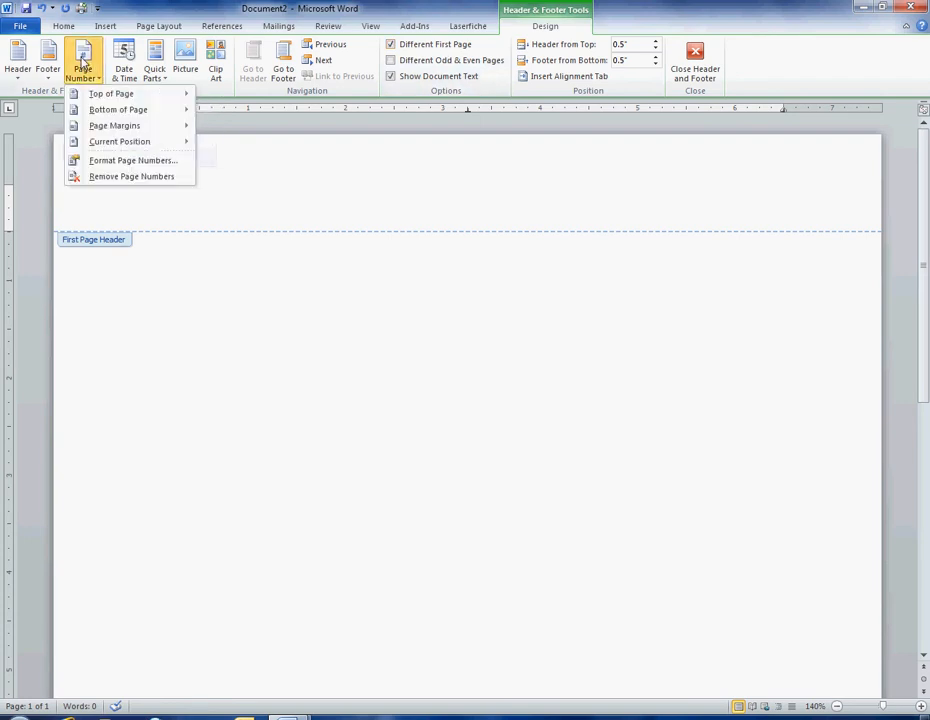
{"action": "mouse_move", "coordinate": [153, 92]}
{"action": "left_click", "coordinate": [355, 305]}
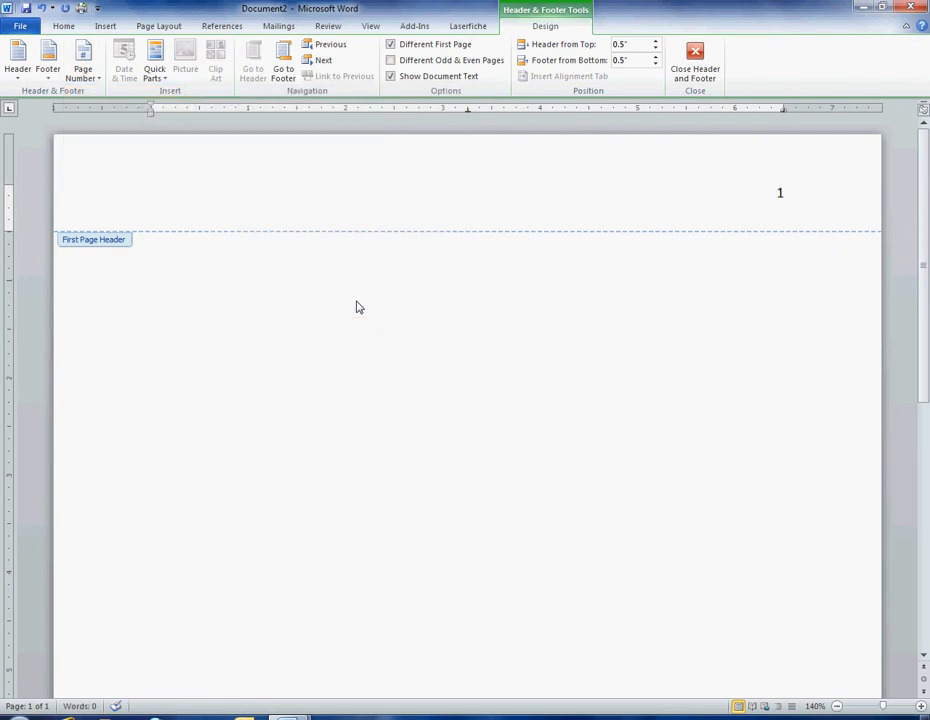
Enter "Running head: PUT TITLE OF ESSAY HERE" before the first-page number, shifting the text to the left margin while the number stays right.
{"action": "type", "text": "Running "}
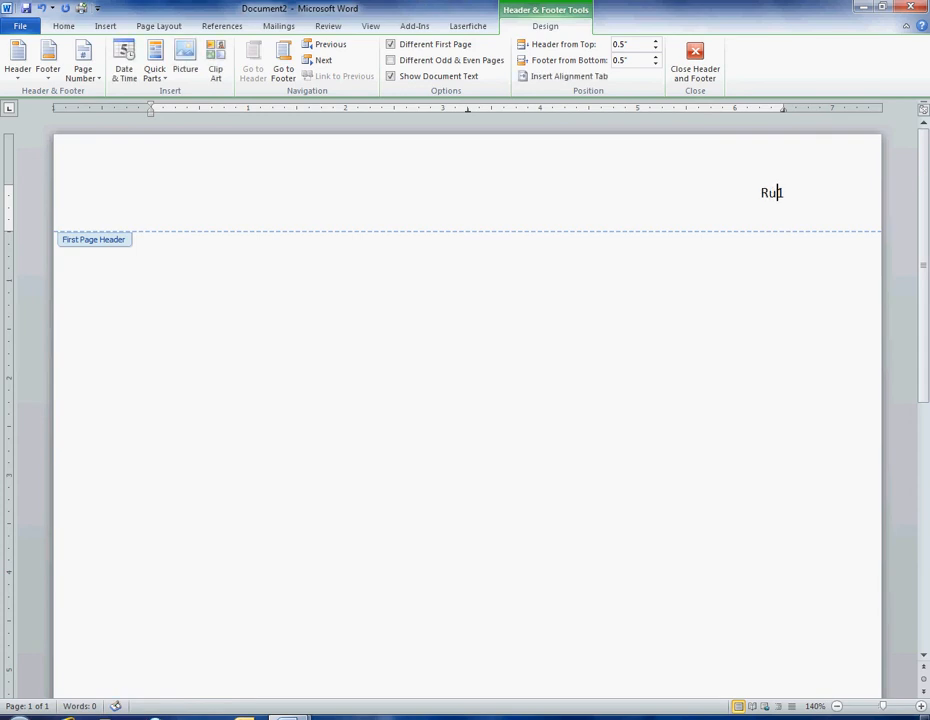
{"action": "type", "text": "head:"}
{"action": "type", "text": "PUT TITLE OF"}
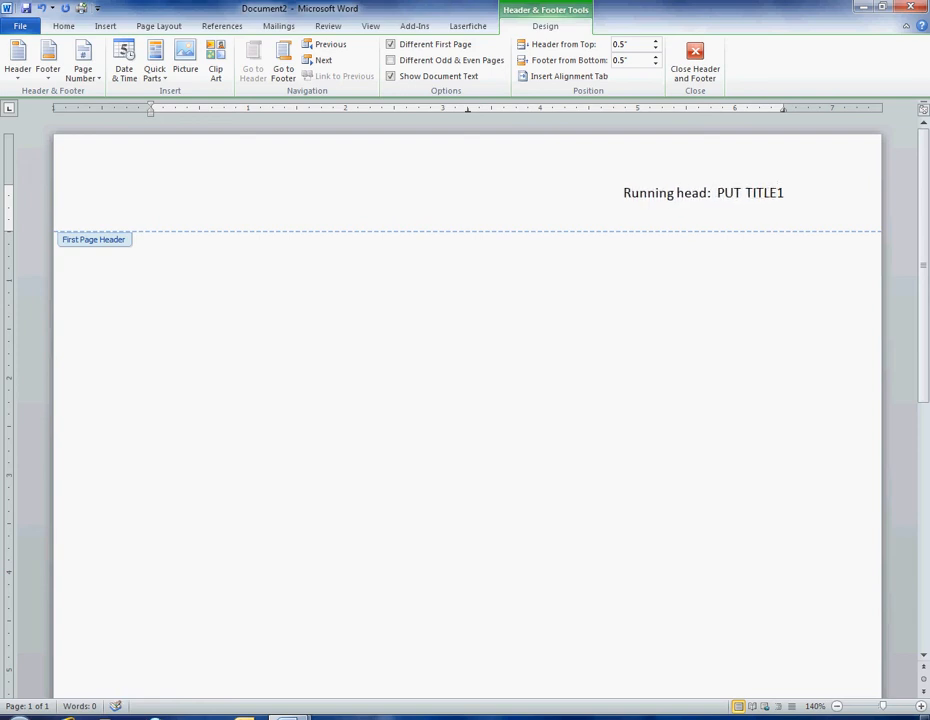
{"action": "type", "text": " ESSAY HERE"}
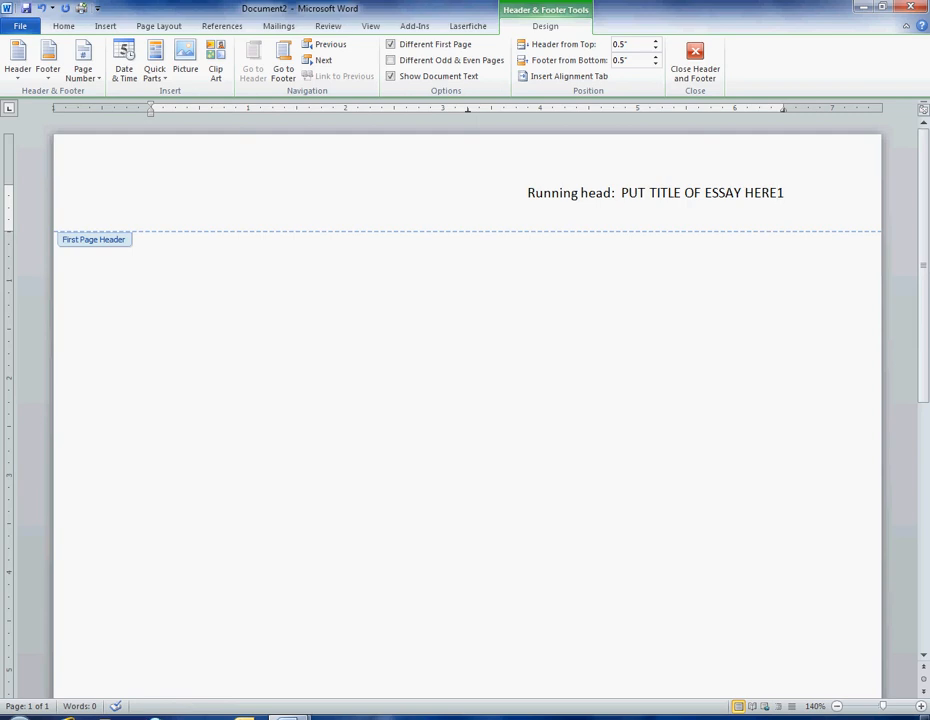
{"action": "key", "text": "Tab"}
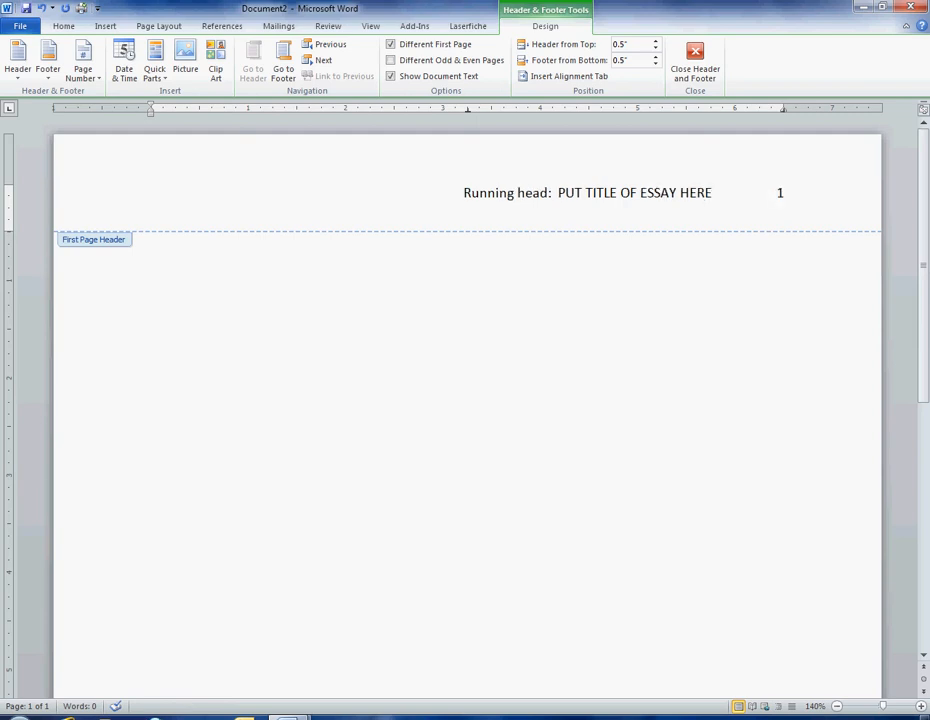
{"action": "key", "text": "ctrl+l"}
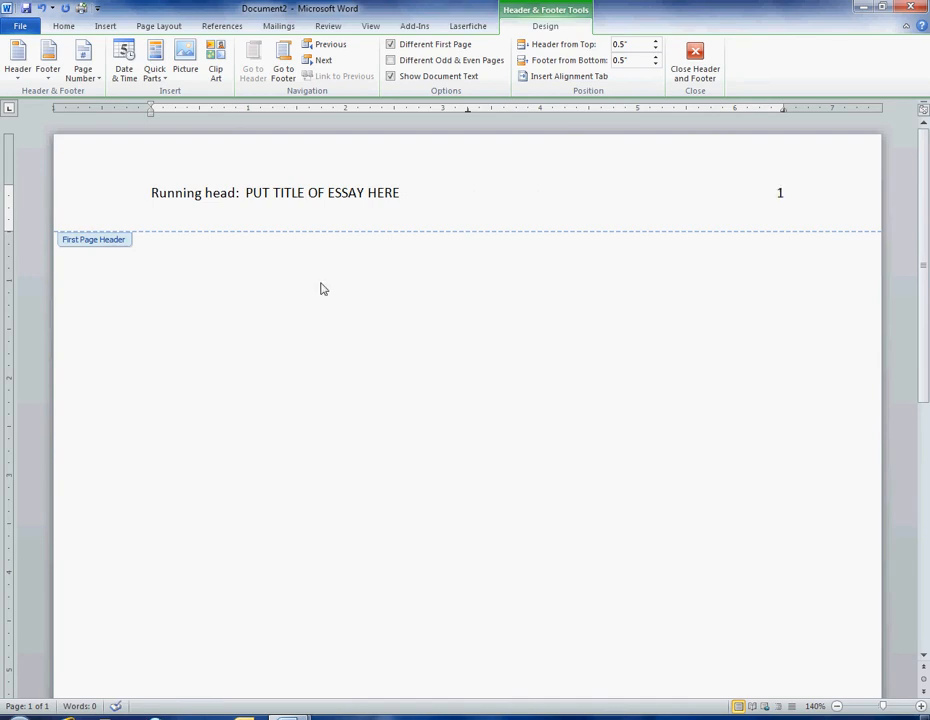
Format the entire first-page header line, including the page number, in Arial size 12.
{"action": "left_click", "coordinate": [87, 197]}
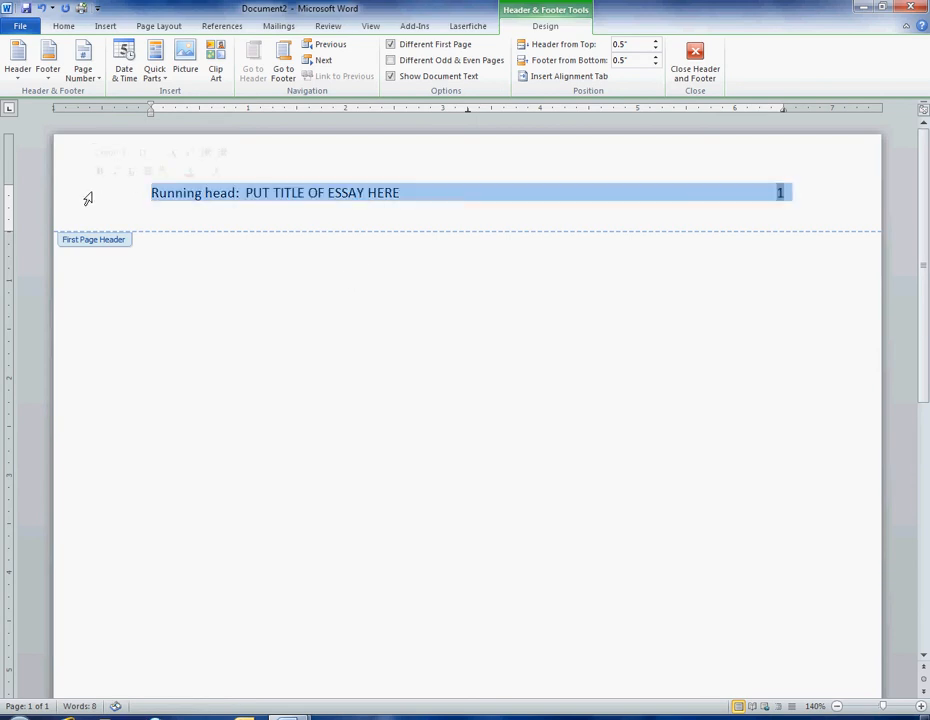
{"action": "left_click", "coordinate": [65, 27]}
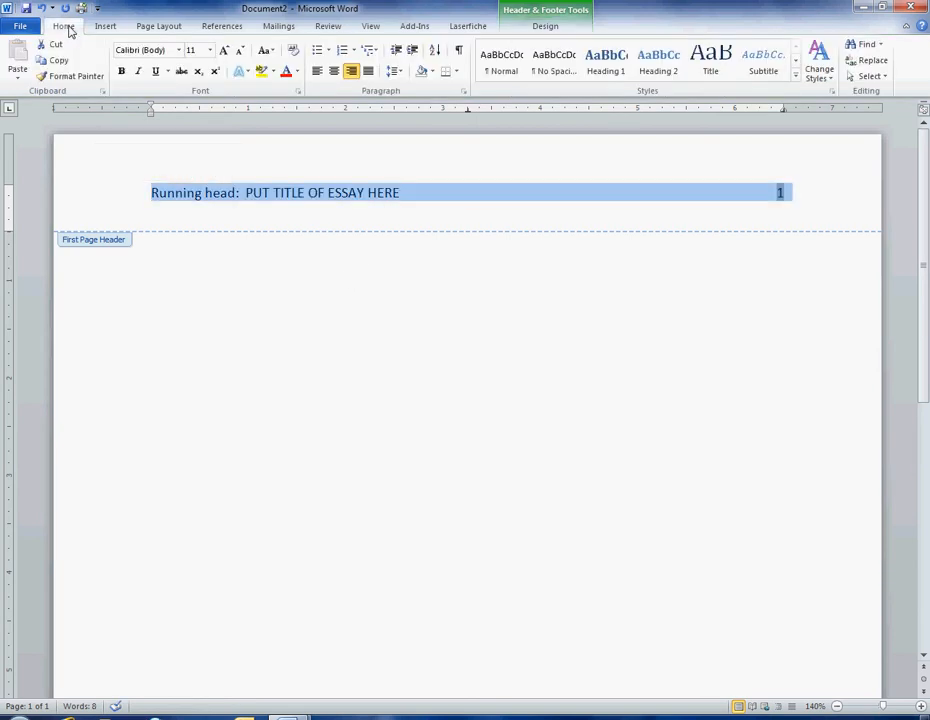
{"action": "left_click", "coordinate": [179, 49]}
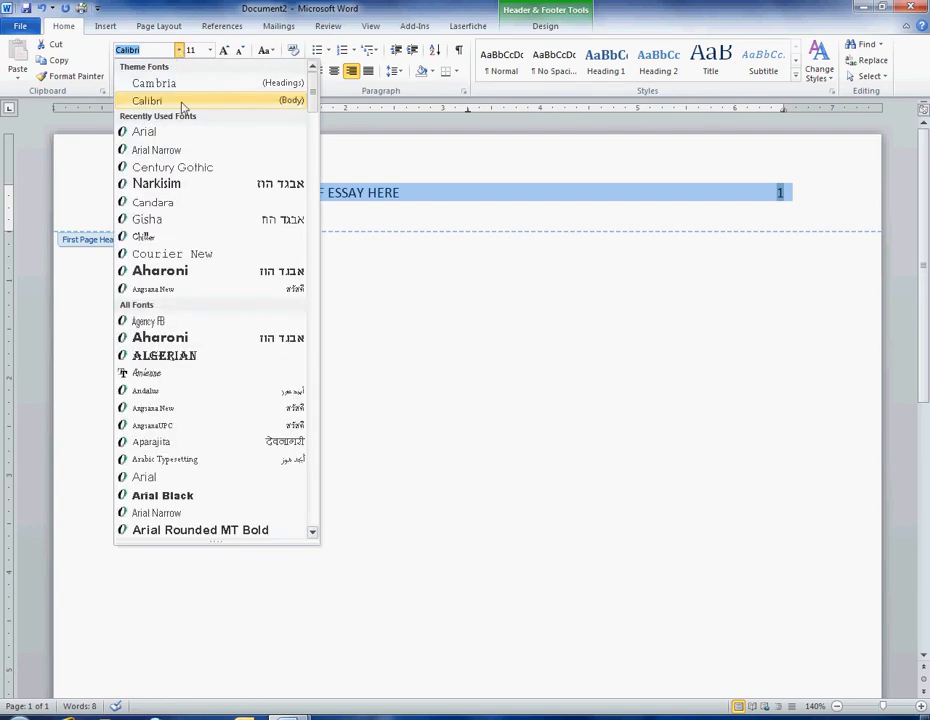
{"action": "left_click", "coordinate": [181, 132]}
{"action": "left_click", "coordinate": [209, 50]}
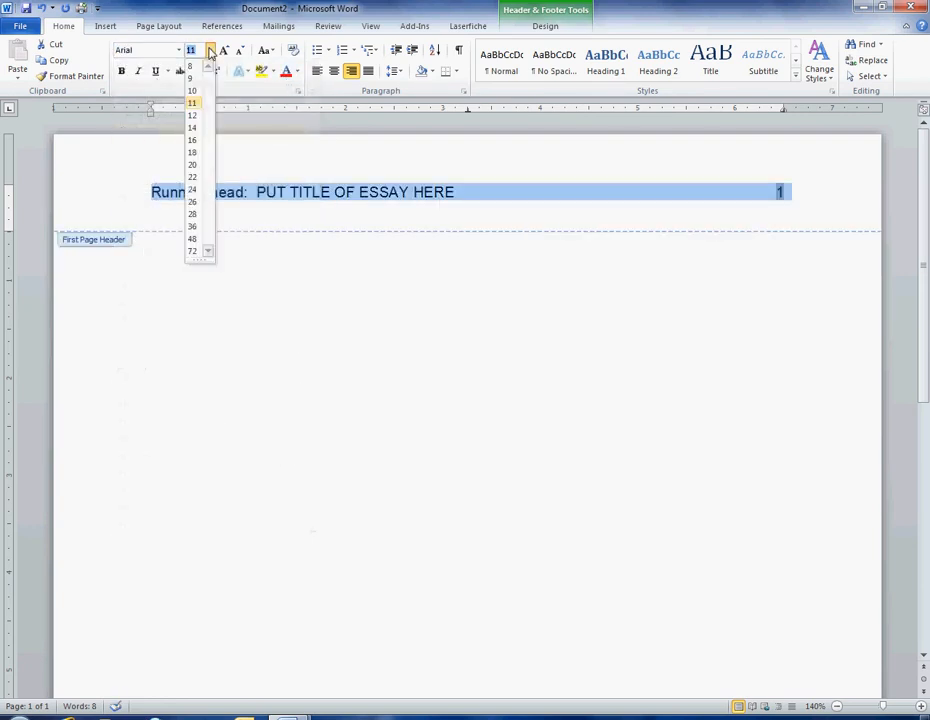
{"action": "left_click", "coordinate": [192, 117]}
Reapply the Normal 1" margin preset while the first-page header line is selected.
{"action": "left_click", "coordinate": [150, 26]}
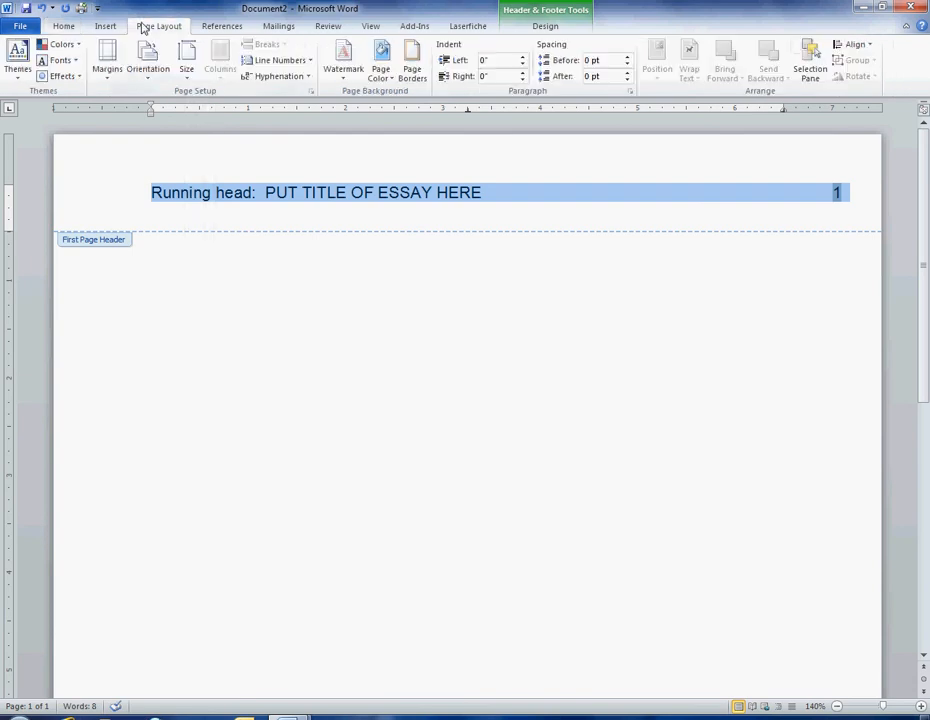
{"action": "left_click", "coordinate": [121, 68]}
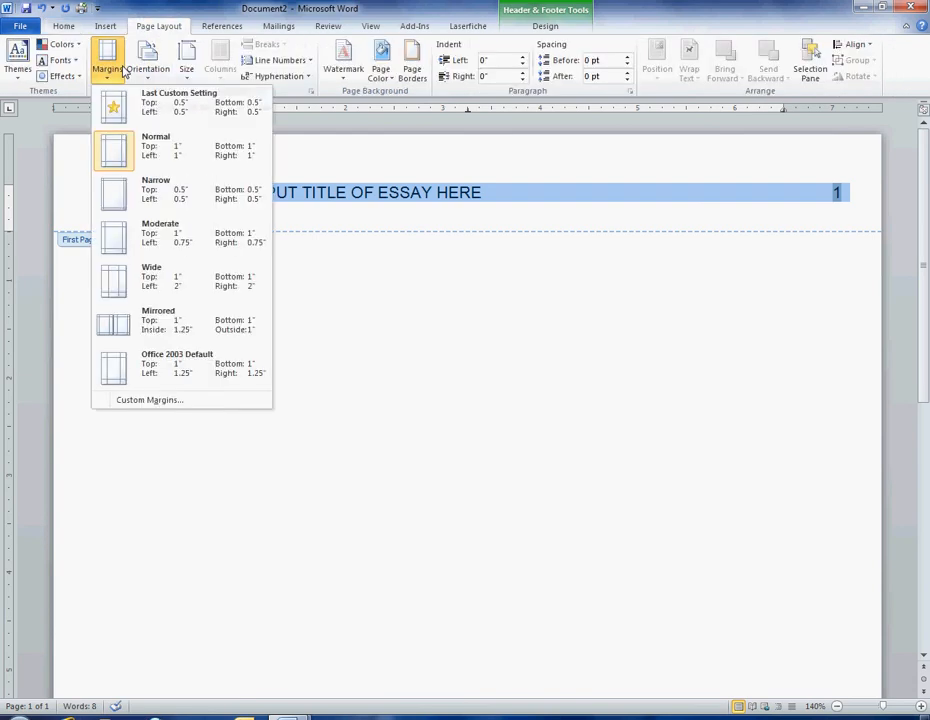
{"action": "left_click", "coordinate": [110, 62]}
Set the first-page header line's line spacing to Double.
{"action": "left_click", "coordinate": [64, 26]}
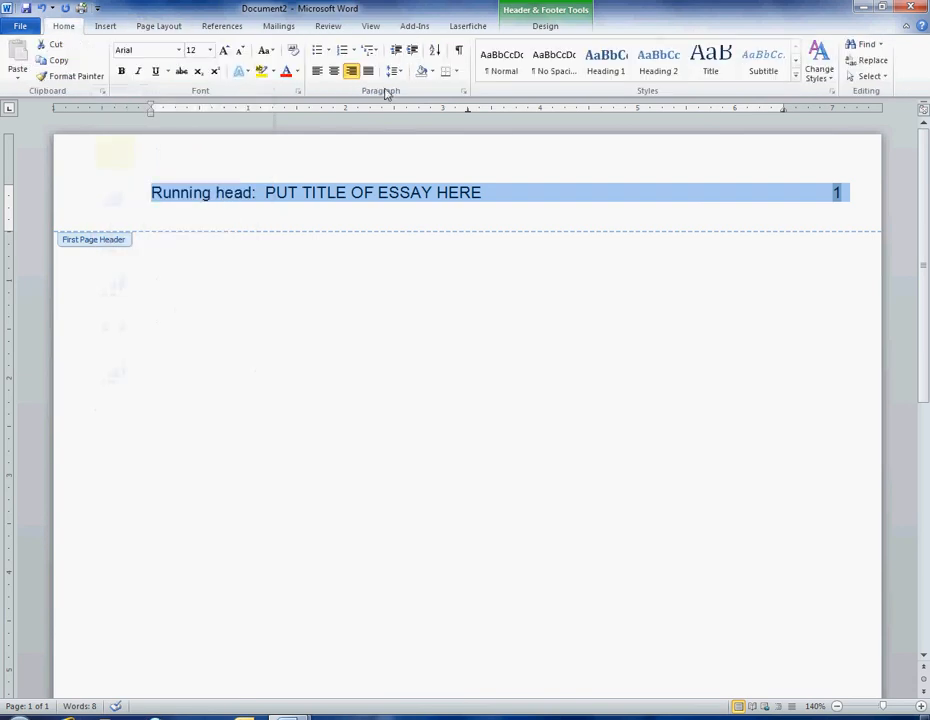
{"action": "left_click", "coordinate": [464, 92]}
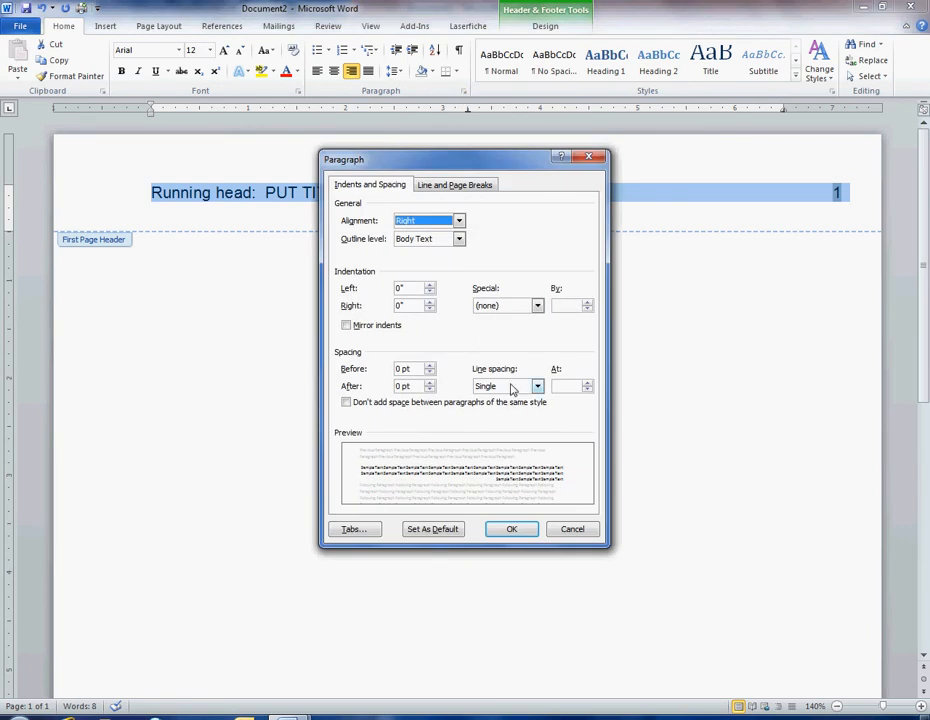
{"action": "left_click", "coordinate": [510, 388]}
{"action": "left_click", "coordinate": [511, 418]}
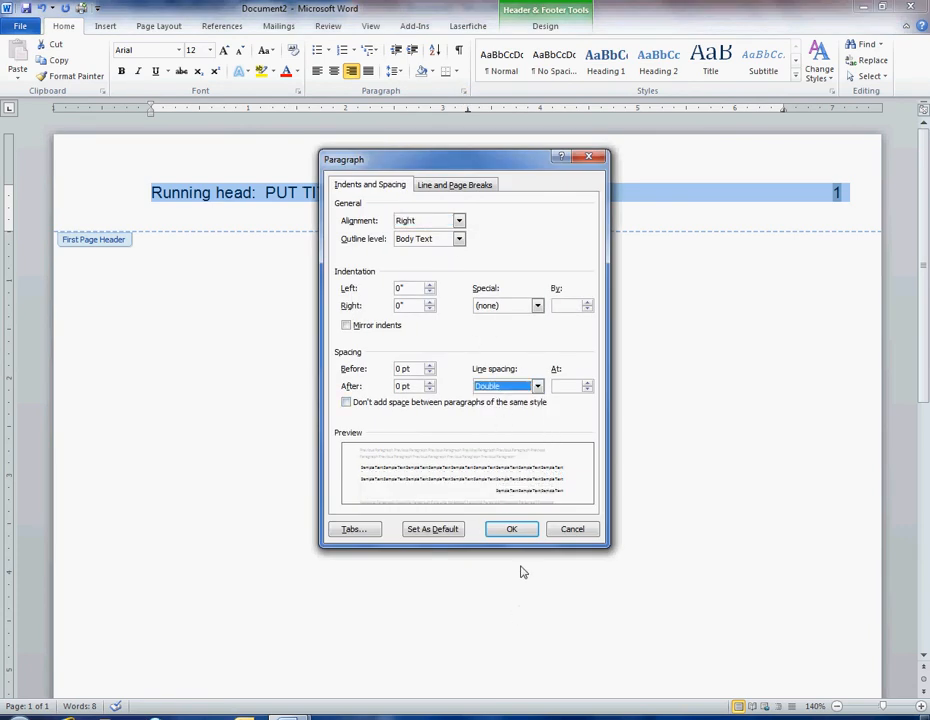
{"action": "left_click", "coordinate": [525, 536]}
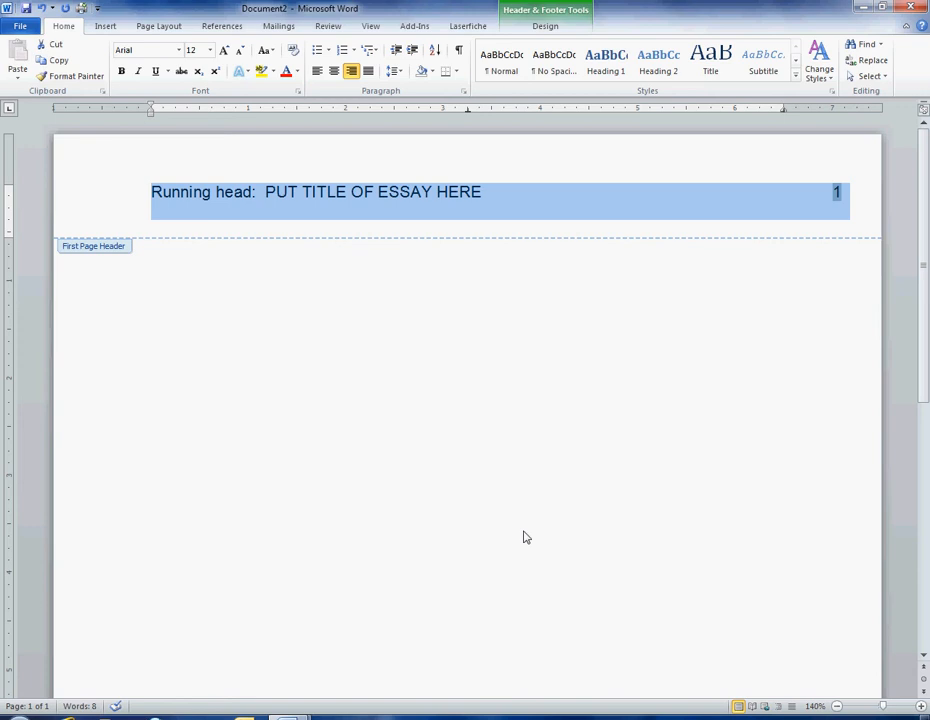
Return to the document body and enter the centered title "Put Title of Essay Here" on the title page.
{"action": "left_click", "coordinate": [547, 27]}
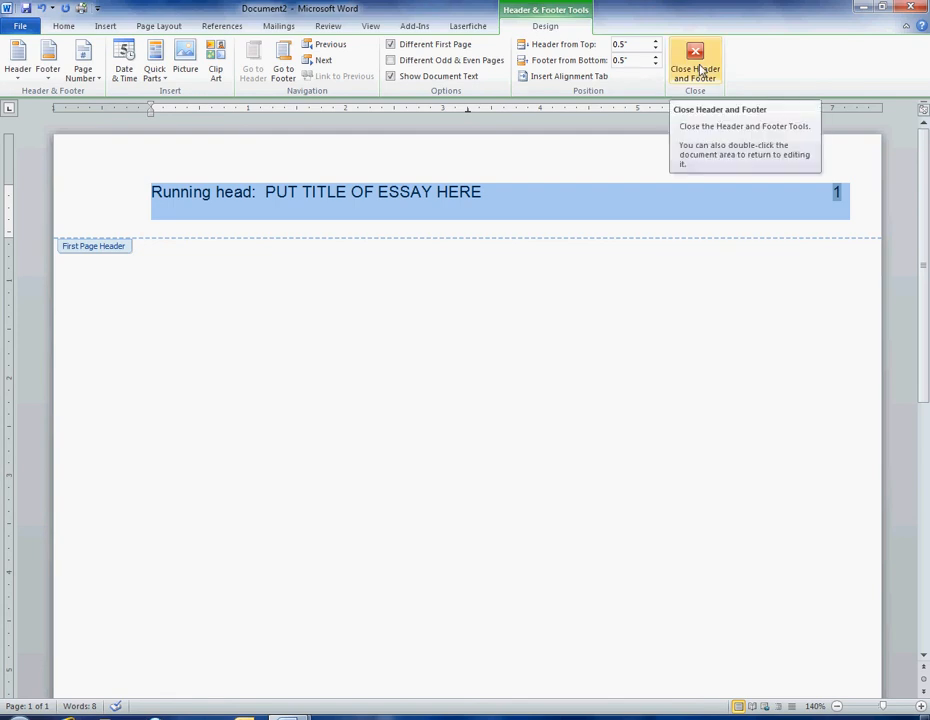
{"action": "double_click", "coordinate": [483, 379]}
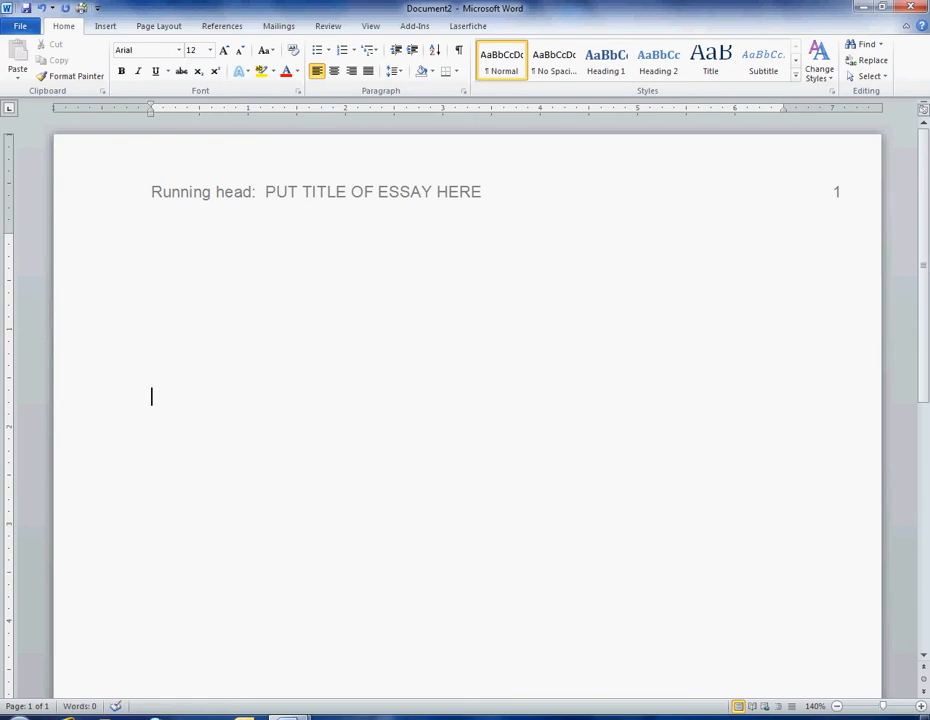
{"action": "left_click", "coordinate": [333, 72]}
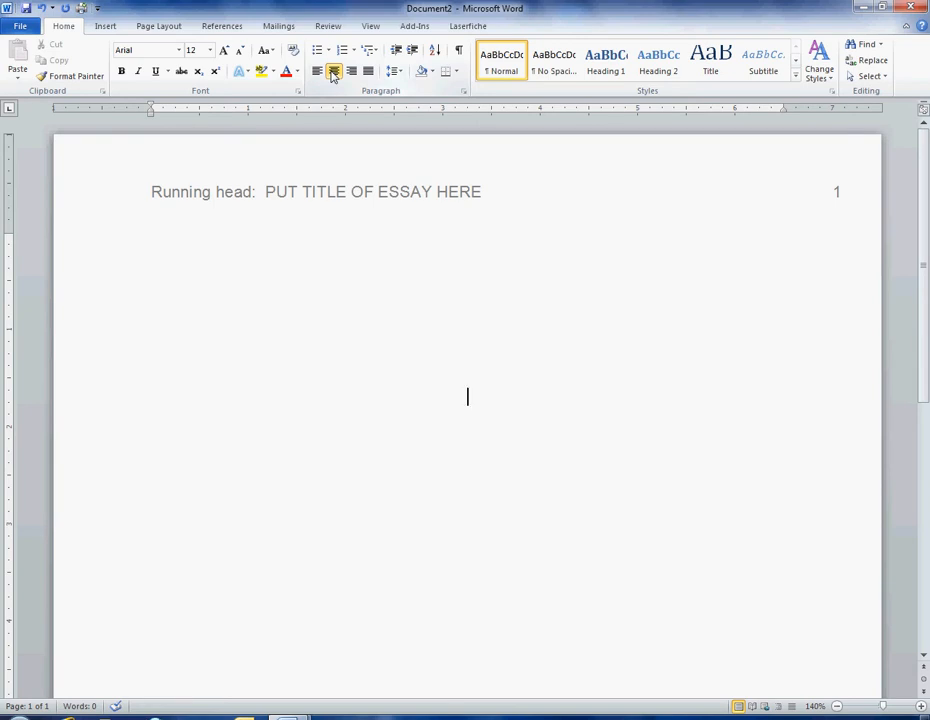
{"action": "type", "text": "Put Title"}
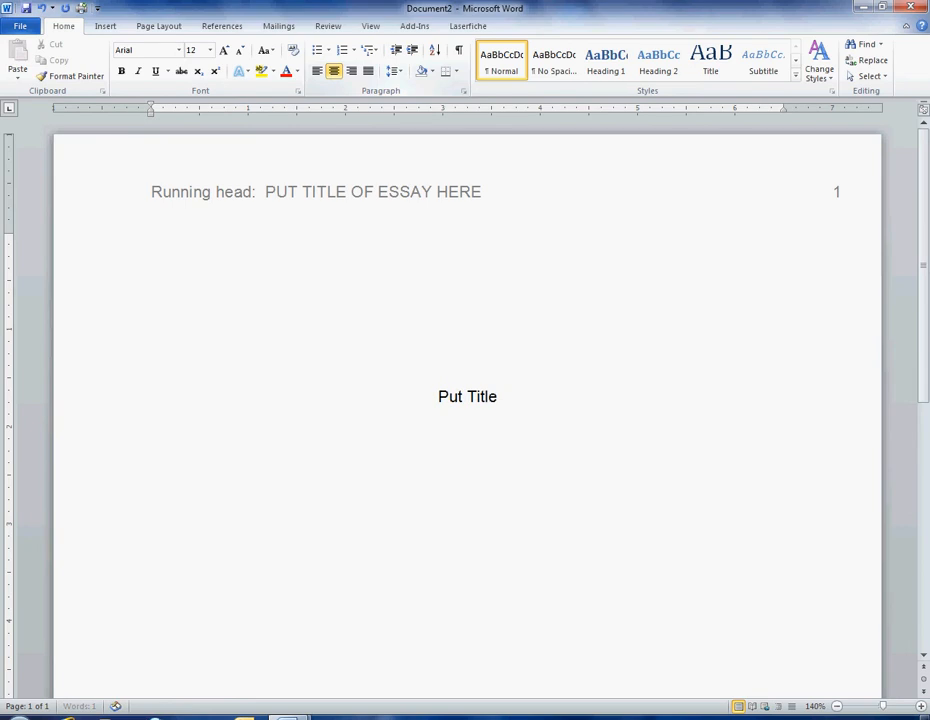
{"action": "type", "text": " of Essay Here"}
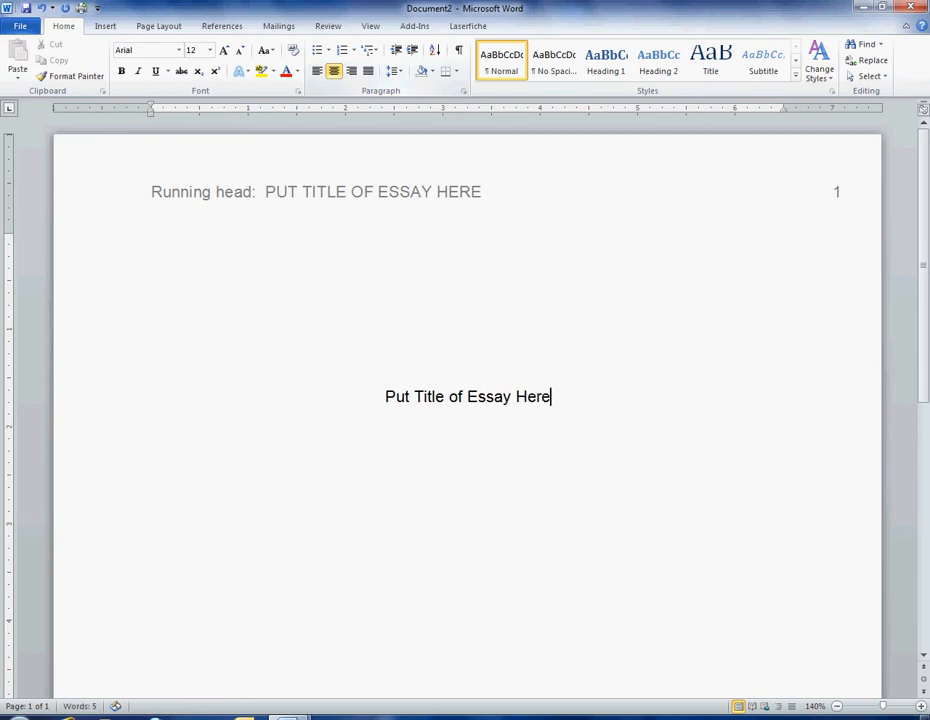
Highlight the capital letters P in "Put" and H in "Here" in yellow.
{"action": "left_click_drag", "start_coordinate": [384, 396], "coordinate": [396, 398]}
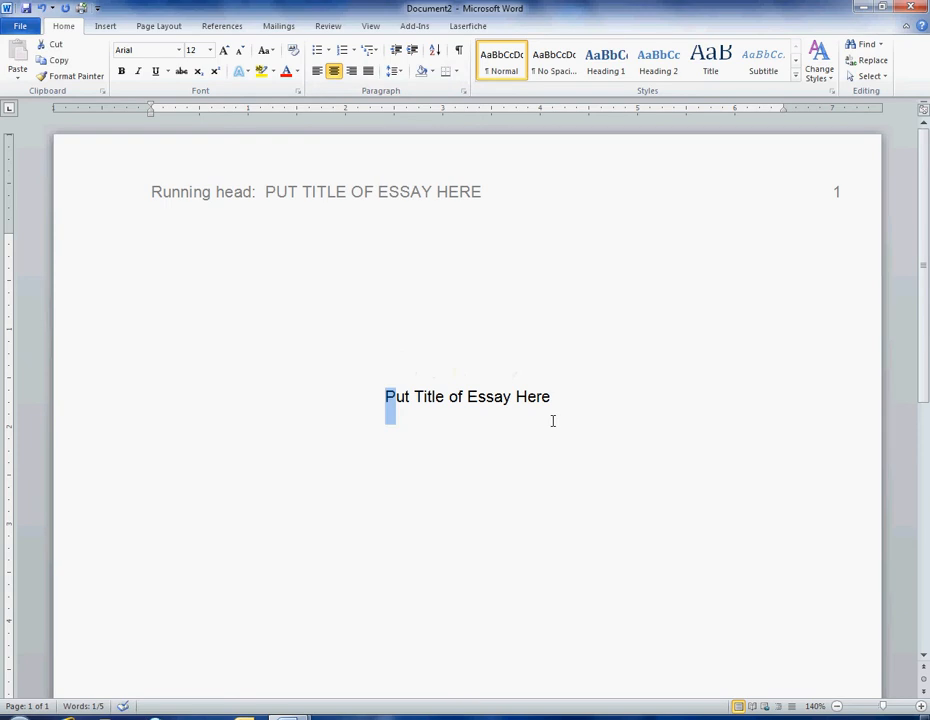
{"action": "left_click", "coordinate": [261, 71]}
{"action": "left_click", "coordinate": [486, 407]}
{"action": "left_click_drag", "start_coordinate": [512, 398], "coordinate": [527, 398]}
{"action": "double_click", "coordinate": [525, 398]}
{"action": "left_click", "coordinate": [517, 397]}
{"action": "left_click", "coordinate": [261, 71]}
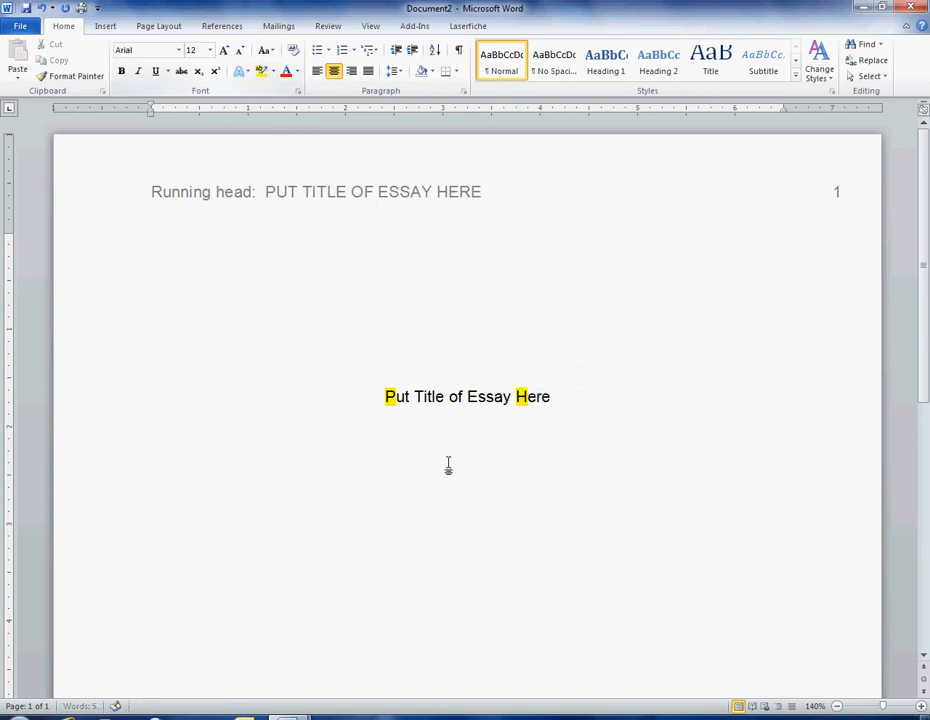
Highlight the T of "Title" and the E of "Essay" in yellow, and select the lowercase word "of".
{"action": "left_click", "coordinate": [416, 396]}
{"action": "left_click_drag", "start_coordinate": [416, 396], "coordinate": [466, 398]}
{"action": "left_click", "coordinate": [261, 71]}
{"action": "left_click", "coordinate": [468, 397]}
{"action": "left_click", "coordinate": [261, 71]}
{"action": "left_click", "coordinate": [450, 397]}
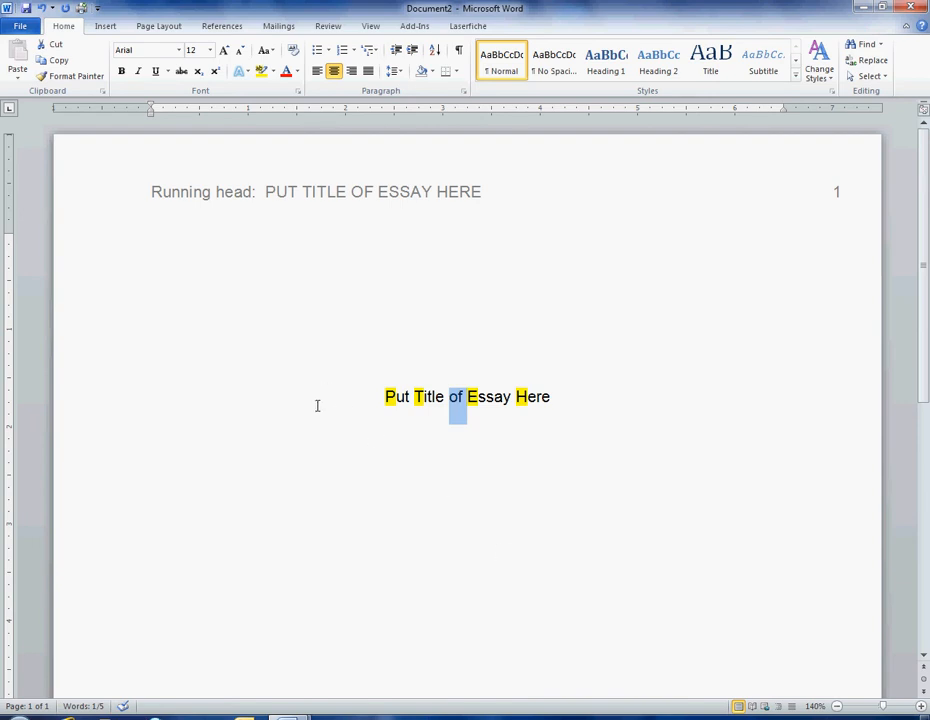
Remove the highlighting from the entire title line.
{"action": "left_click_drag", "start_coordinate": [318, 407], "coordinate": [596, 409]}
{"action": "left_click", "coordinate": [272, 72]}
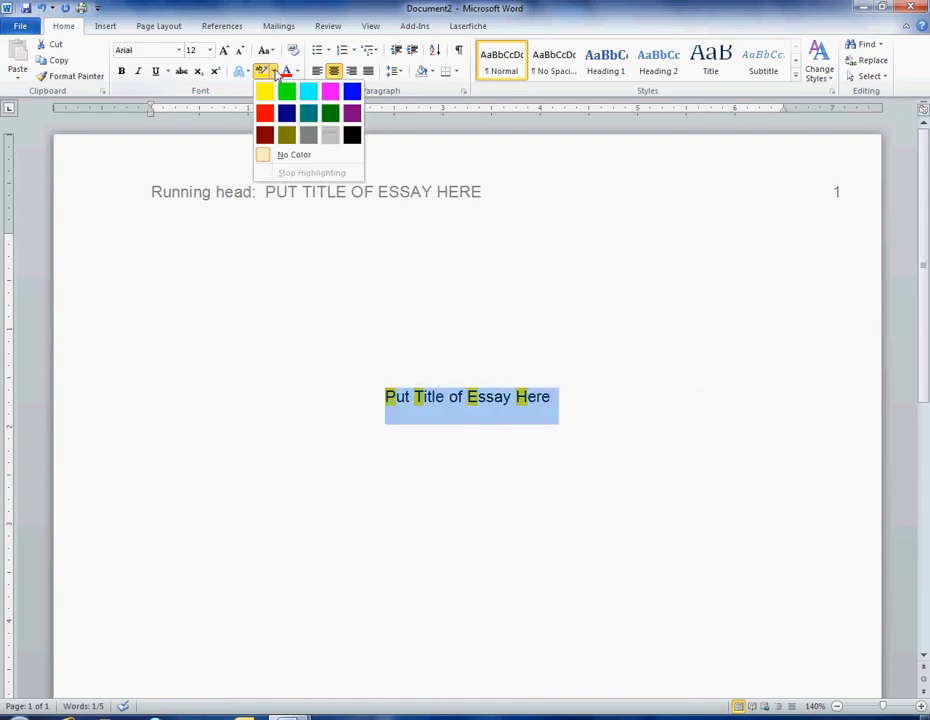
{"action": "left_click", "coordinate": [280, 160]}
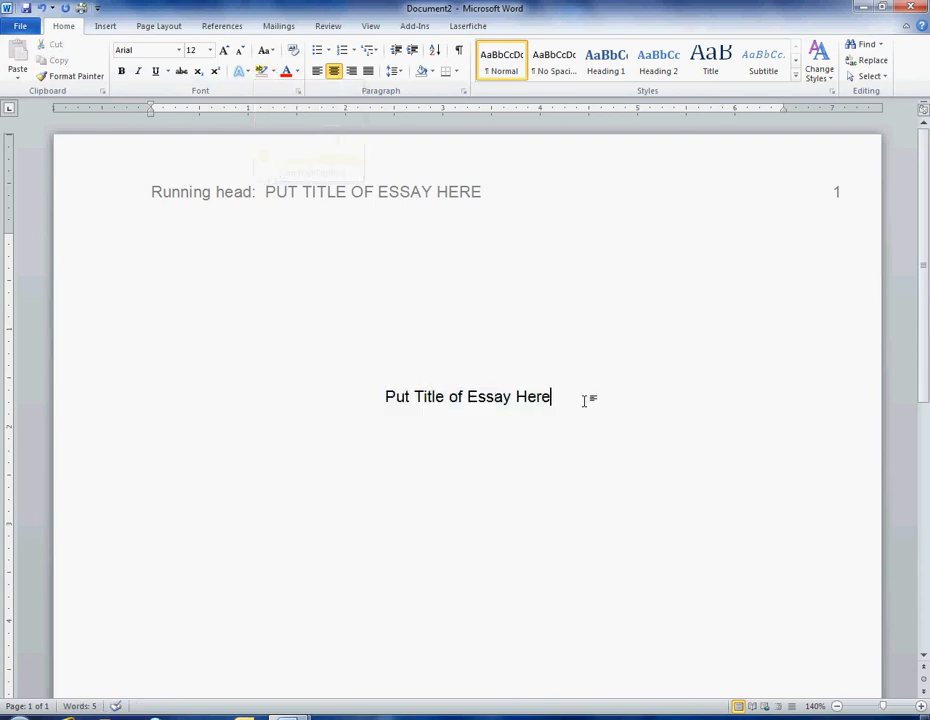
Append ": Subtitle Here" to the essay title.
{"action": "type", "text": ":"}
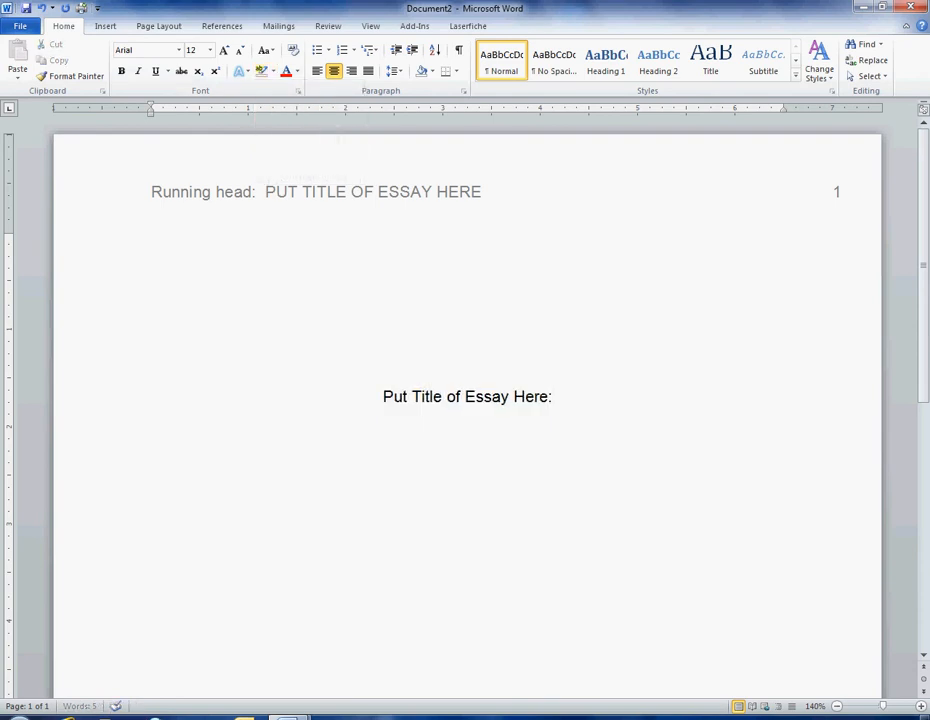
{"action": "type", "text": "  Subtit"}
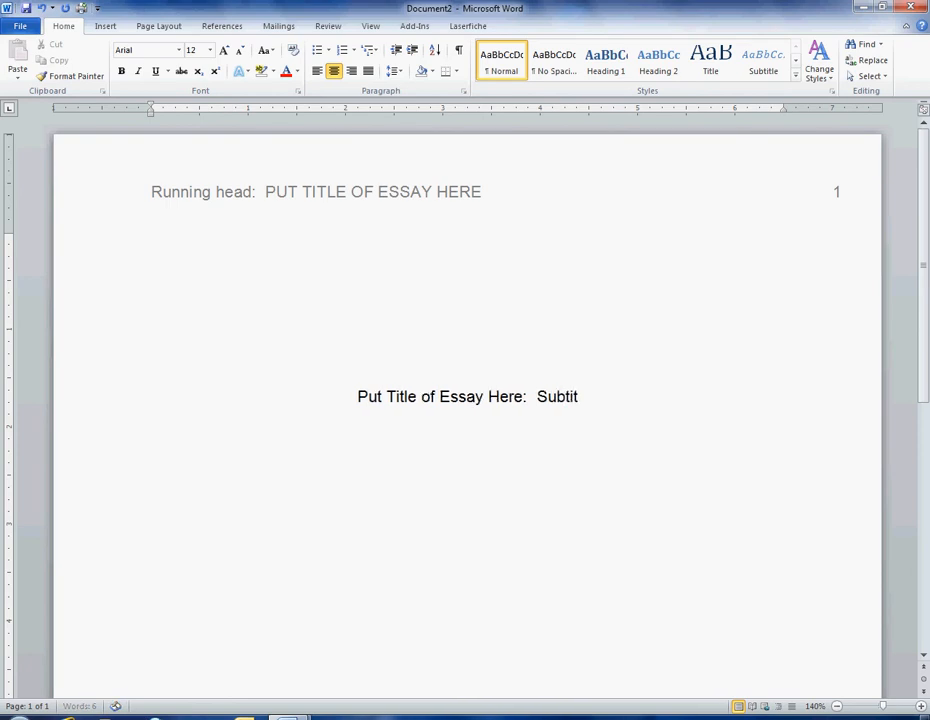
{"action": "type", "text": "le Here"}
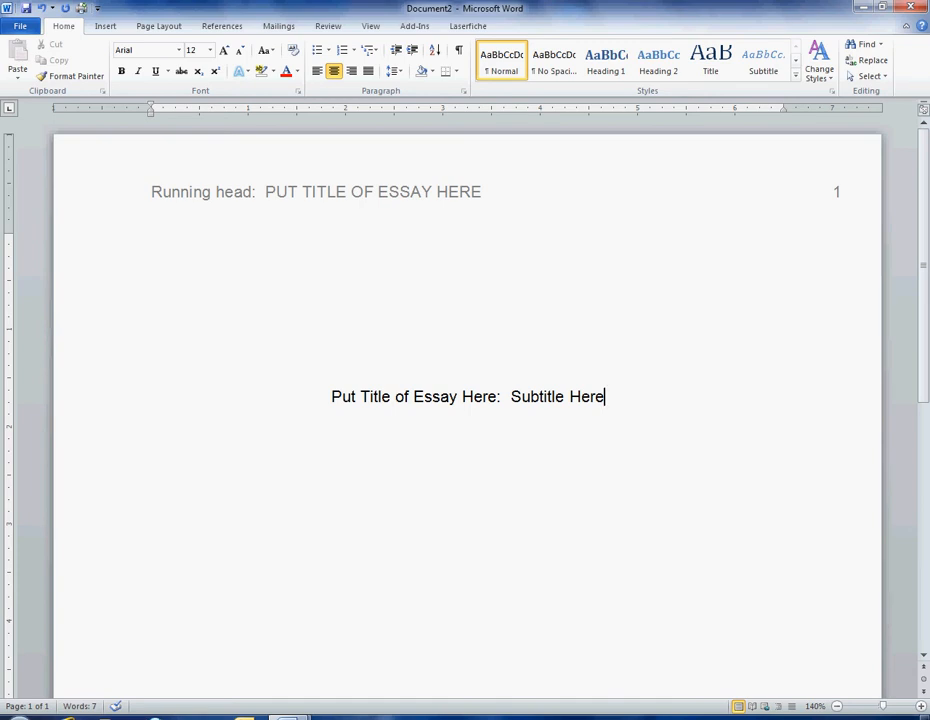
Add the author placeholder line "First Name Last Name" below the title.
{"action": "key", "text": "Return"}
{"action": "type", "text": "First Naqme"}
{"action": "key", "text": "BackSpace"}
{"action": "key", "text": "BackSpace"}
{"action": "key", "text": "BackSpace"}
{"action": "type", "text": "m"}
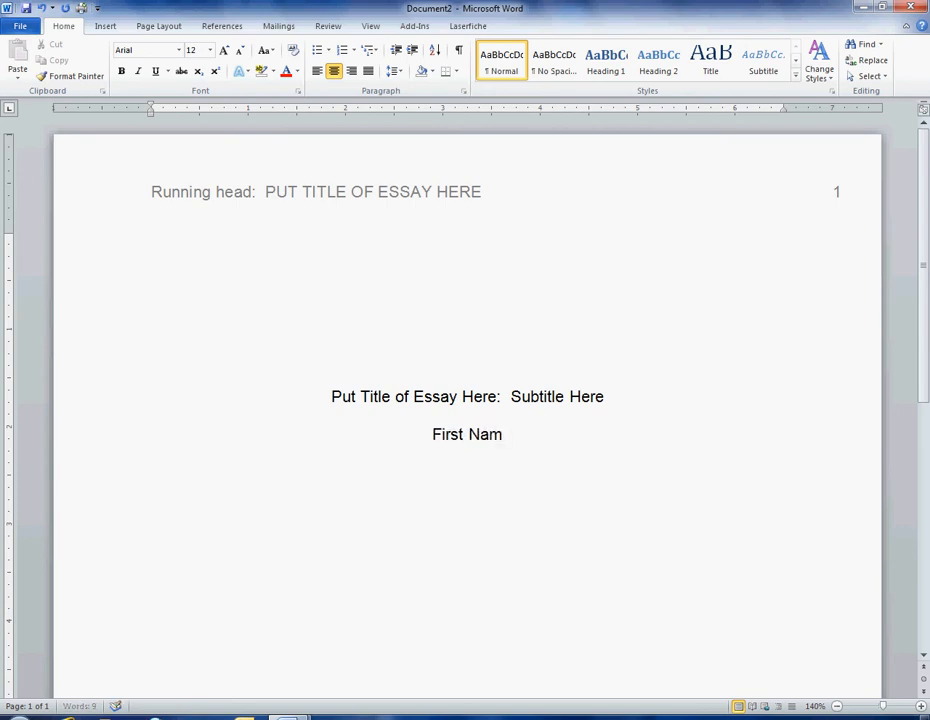
{"action": "type", "text": "e Last Name"}
Add the course and section line "ENGL 130x - xxx" below the author line.
{"action": "key", "text": "Return"}
{"action": "type", "text": "En"}
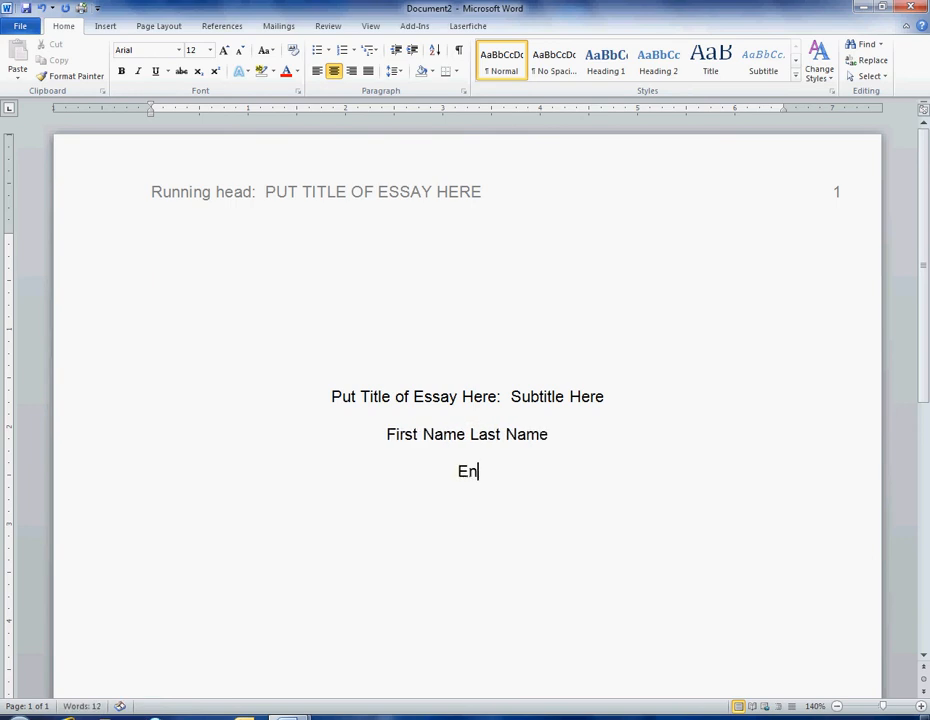
{"action": "key", "text": "BackSpace"}
{"action": "type", "text": "NGL 1"}
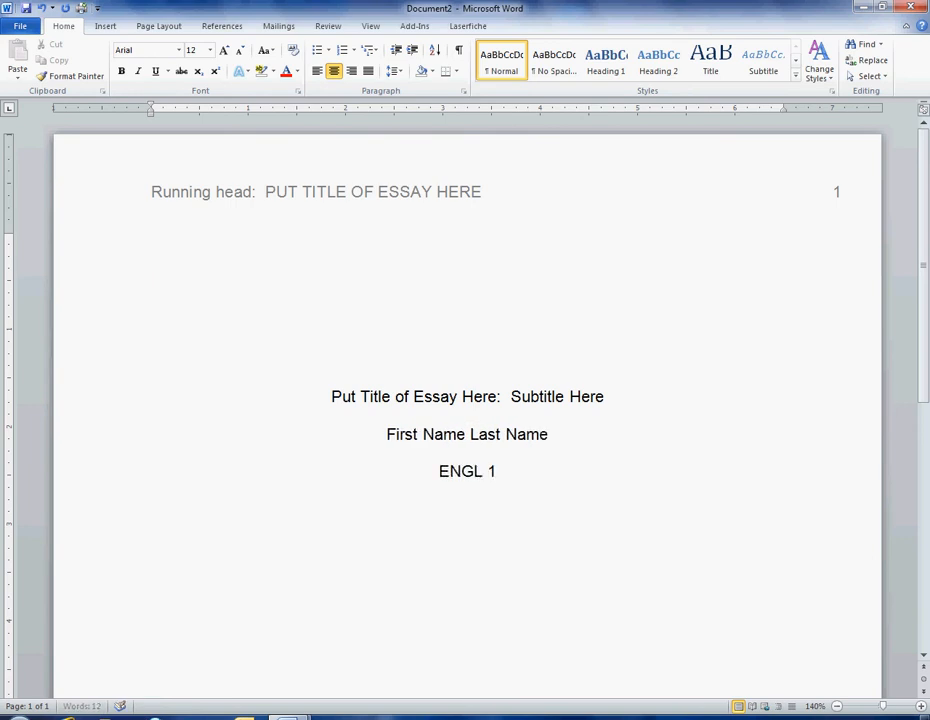
{"action": "type", "text": "30x - xxx"}
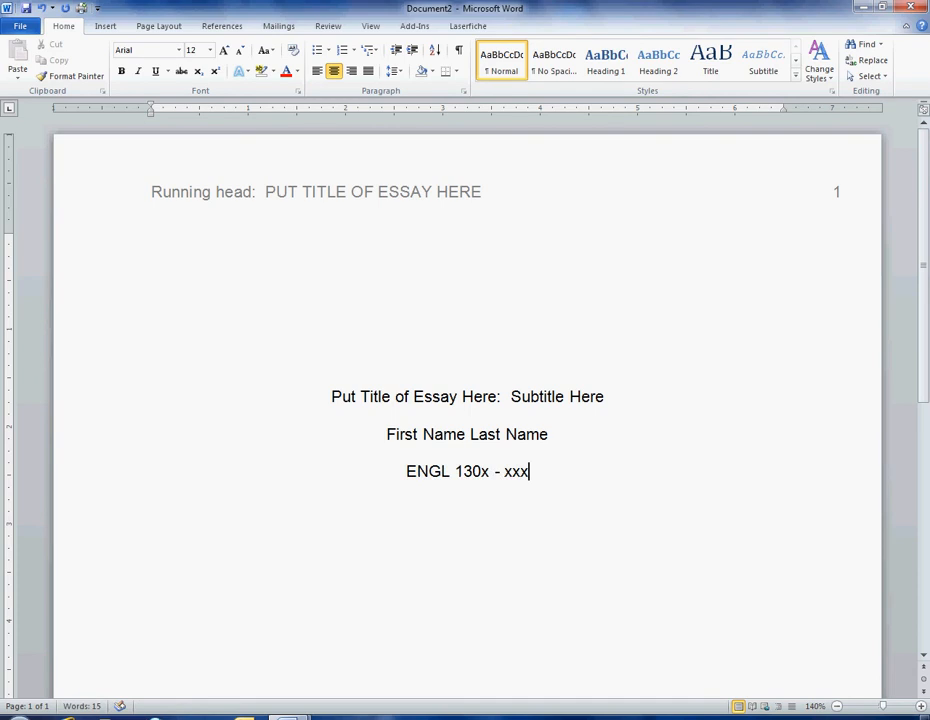
Add the lines "Spring 2013" and "Texas A & M International University" below the course line.
{"action": "key", "text": "Return"}
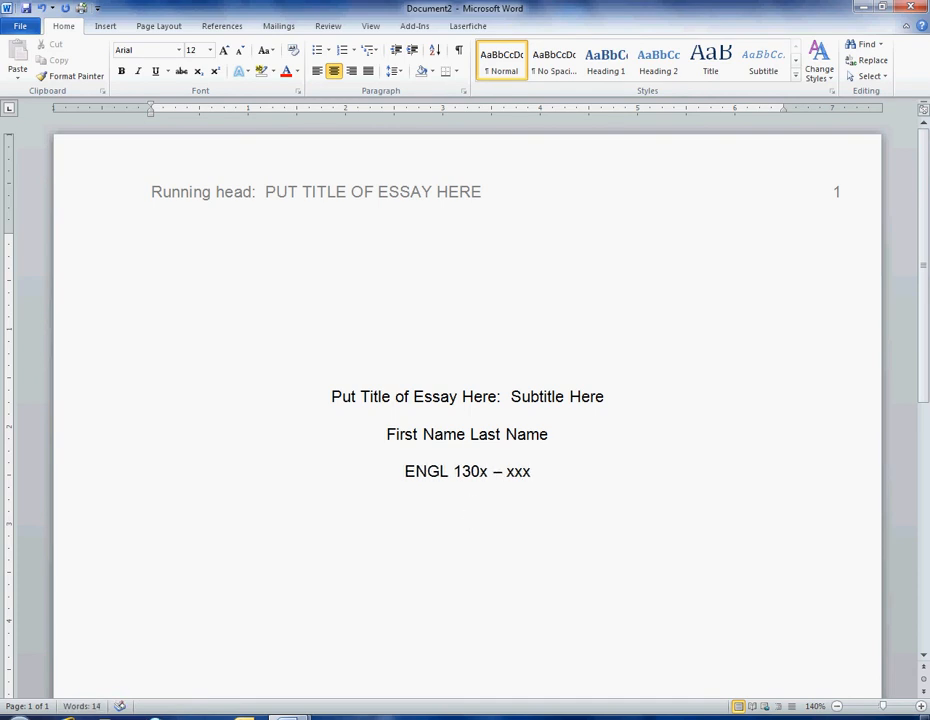
{"action": "type", "text": "Spring 2013"}
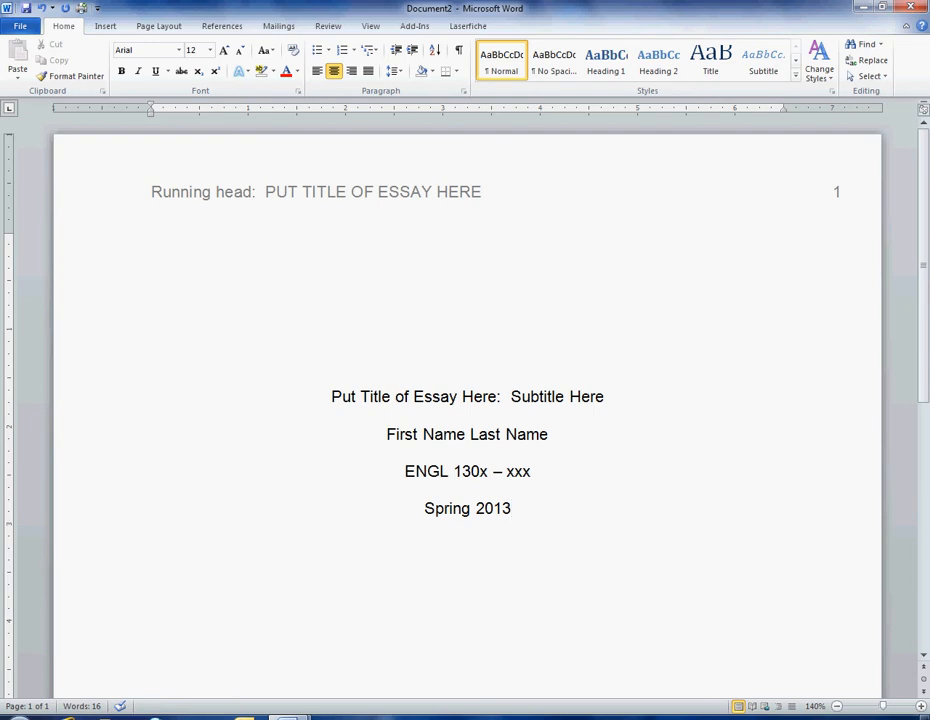
{"action": "key", "text": "Return"}
{"action": "type", "text": "Texas A & M International University"}
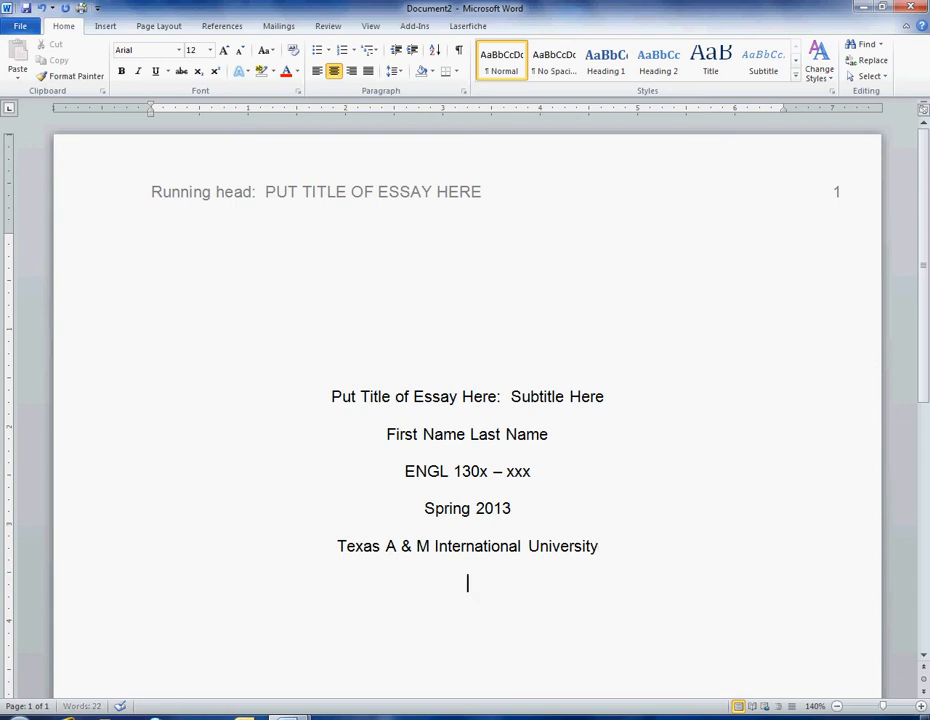
Add two blank lines below the university name and insert a page break there.
{"action": "key", "text": "Return"}
{"action": "key", "text": "Return"}
{"action": "left_click", "coordinate": [466, 619]}
{"action": "left_click", "coordinate": [102, 27]}
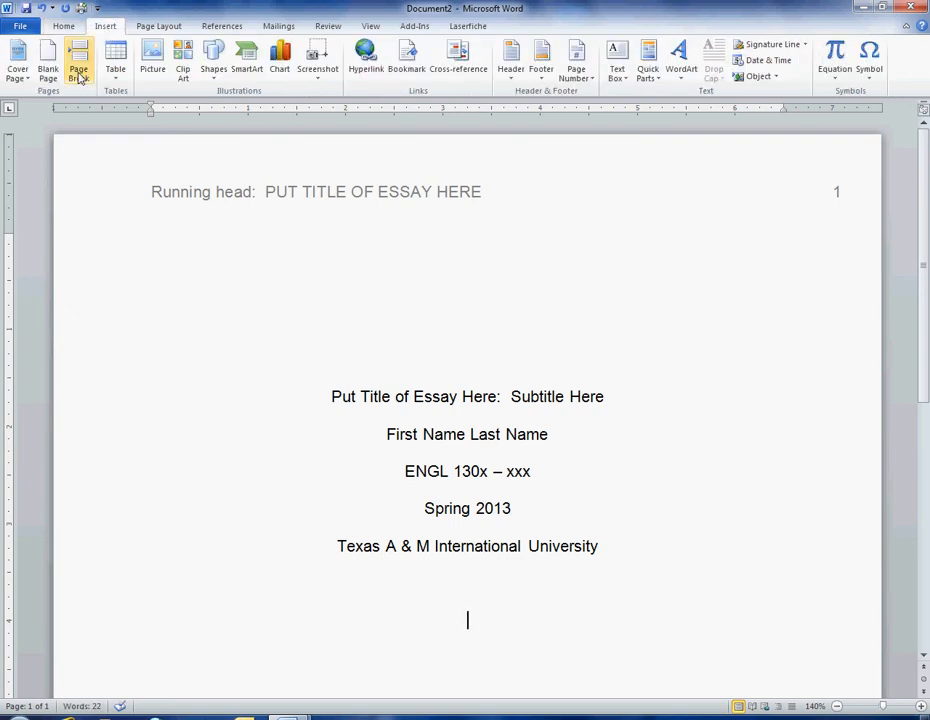
{"action": "left_click", "coordinate": [79, 77]}
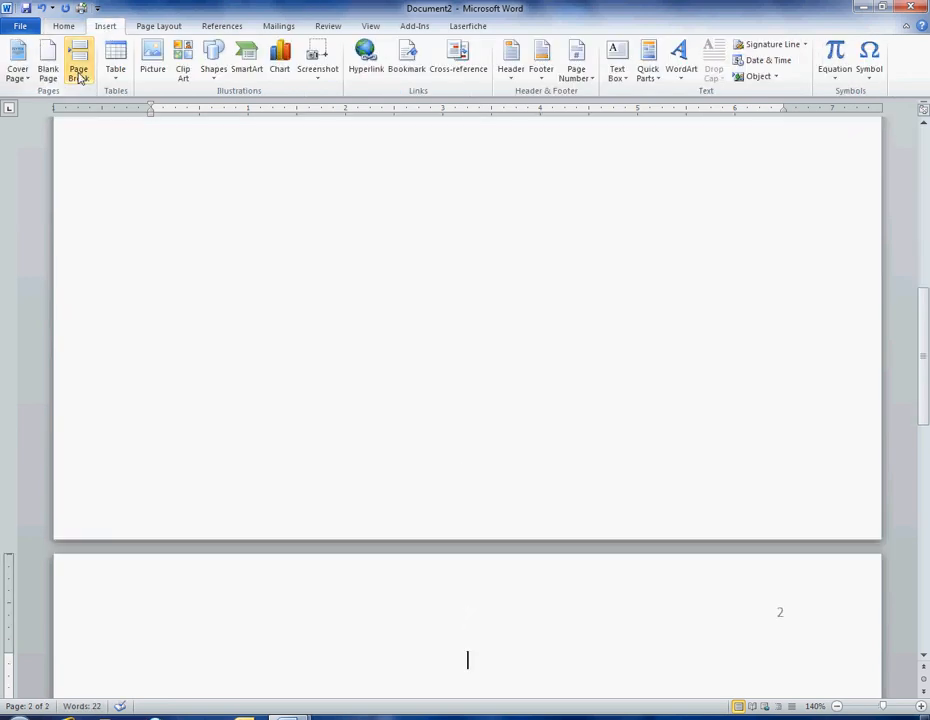
Open the header on page 2 for editing.
{"action": "scroll", "coordinate": [280, 330], "scroll_direction": "up", "scroll_amount": 5}
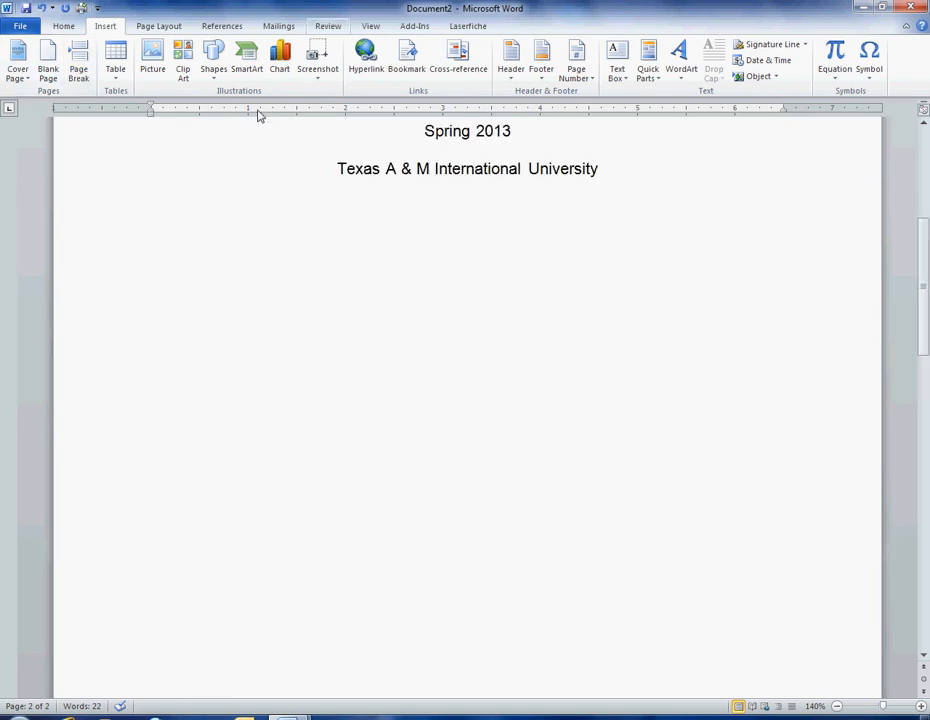
{"action": "scroll", "coordinate": [657, 291], "scroll_direction": "up", "scroll_amount": 4}
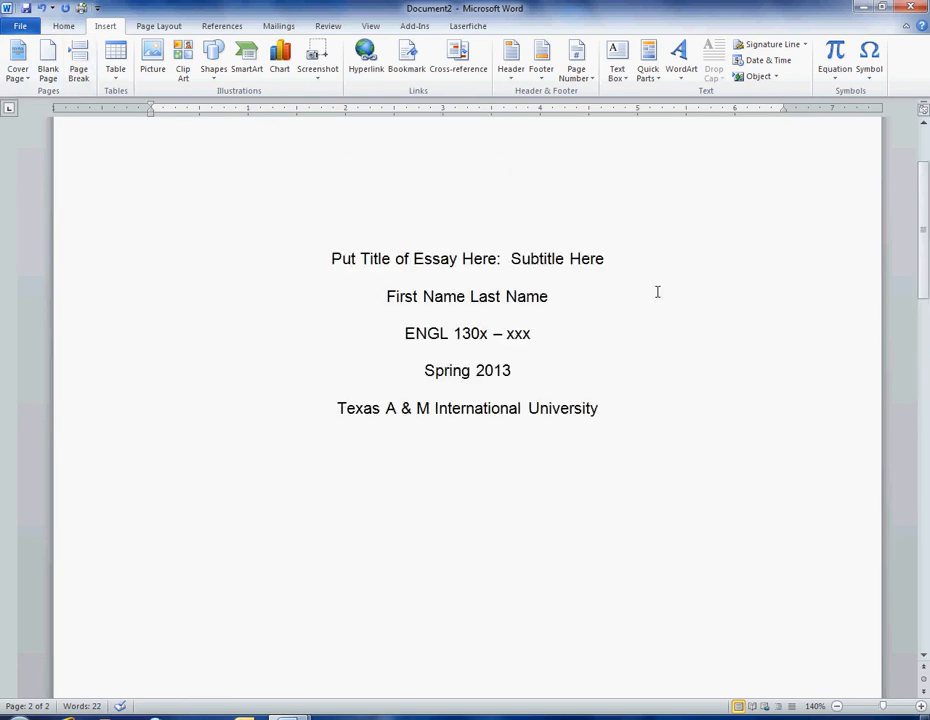
{"action": "scroll", "coordinate": [657, 291], "scroll_direction": "down", "scroll_amount": 1}
{"action": "scroll", "coordinate": [657, 291], "scroll_direction": "down", "scroll_amount": 8}
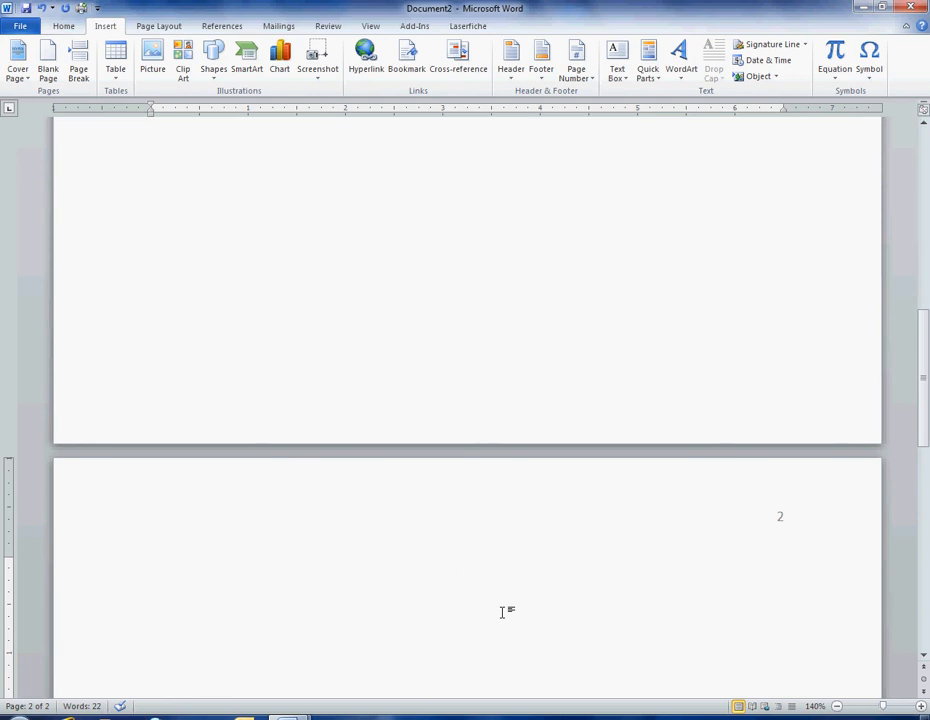
{"action": "scroll", "coordinate": [484, 590], "scroll_direction": "down", "scroll_amount": 3}
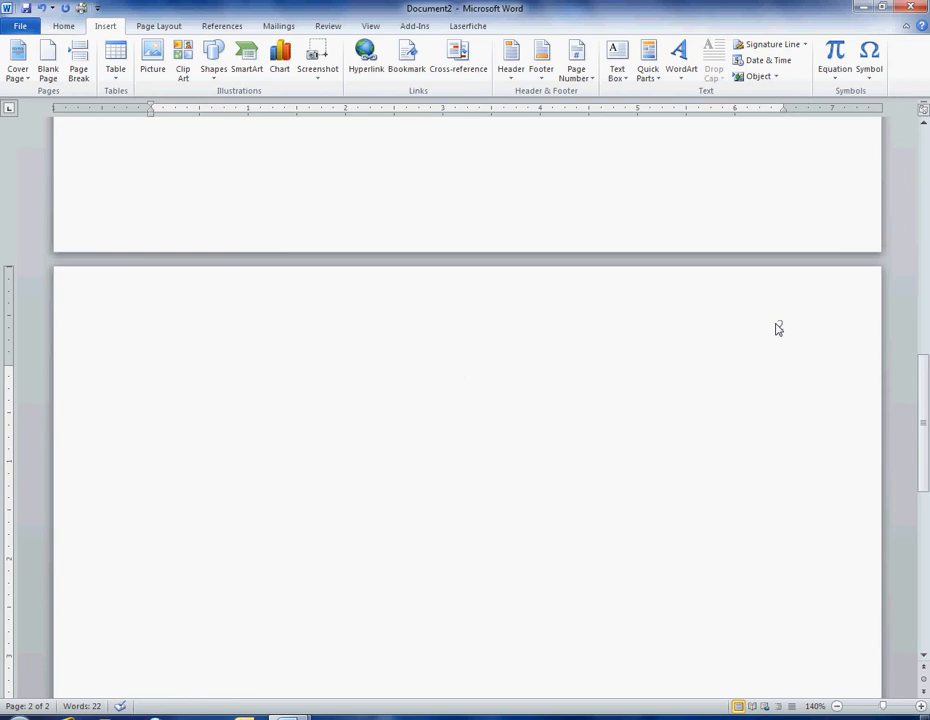
{"action": "double_click", "coordinate": [778, 328]}
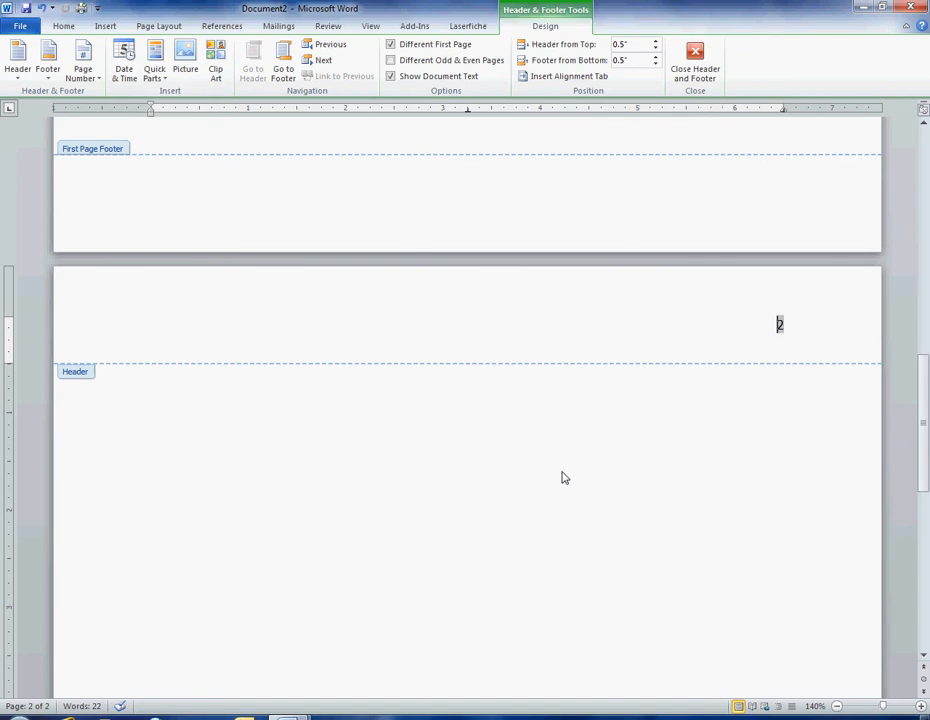
Copy "PUT TITLE OF ESSAY HERE" from the first-page header, leaving out the "Running head:" label.
{"action": "scroll", "coordinate": [565, 477], "scroll_direction": "up", "scroll_amount": 15}
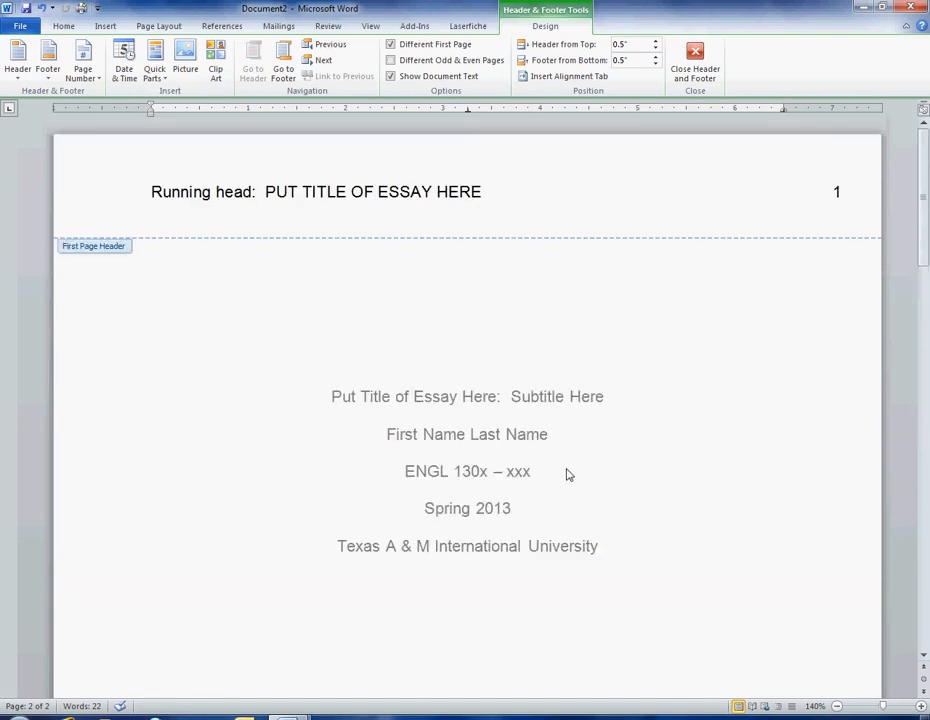
{"action": "left_click_drag", "start_coordinate": [476, 212], "coordinate": [265, 195]}
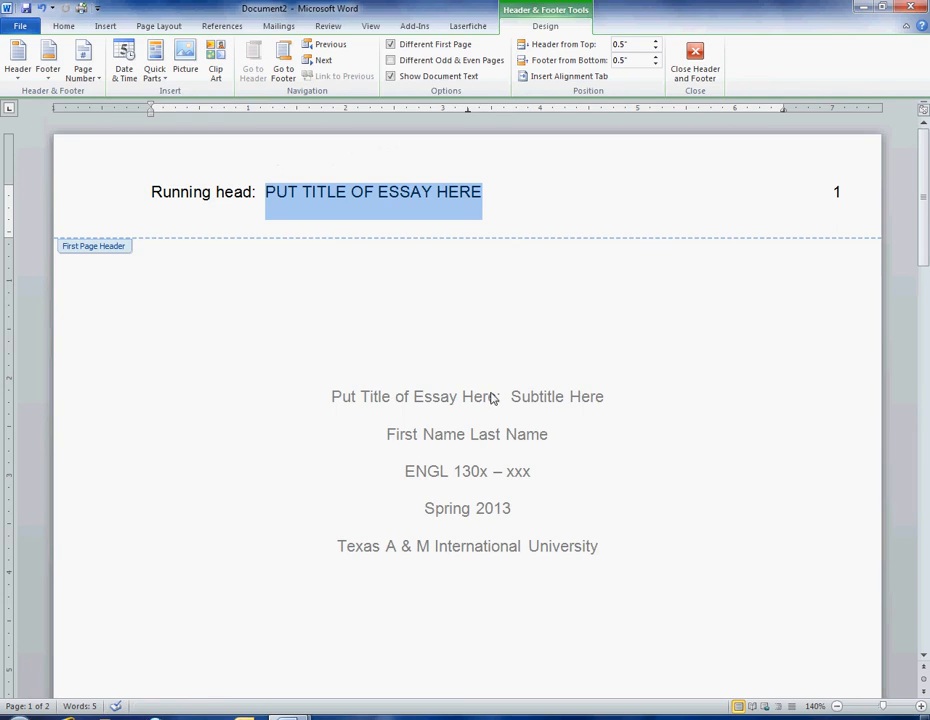
{"action": "right_click", "coordinate": [350, 200]}
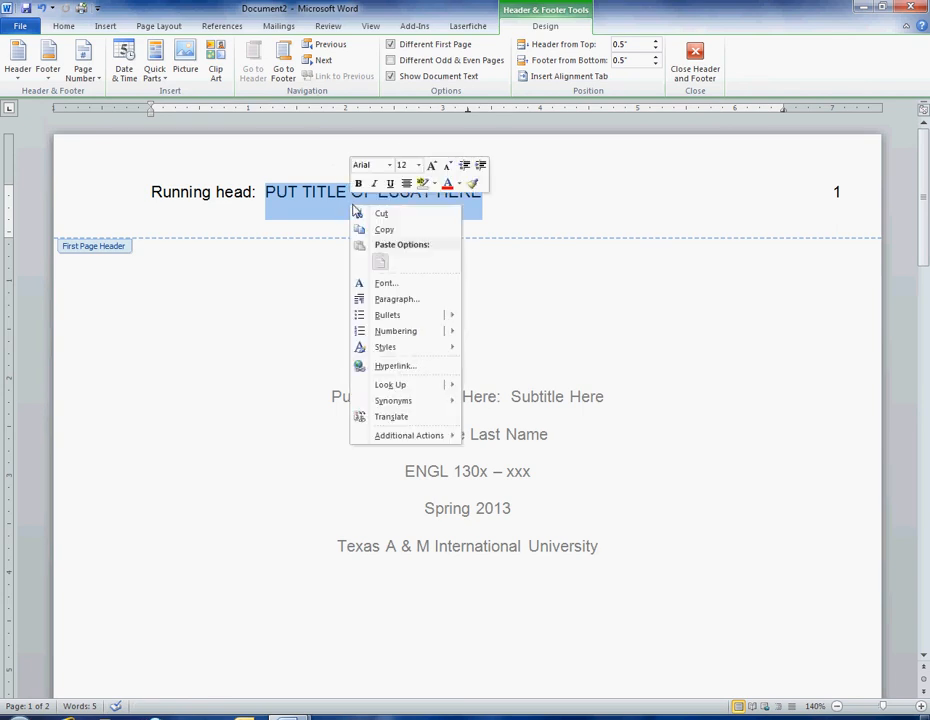
{"action": "left_click", "coordinate": [384, 229]}
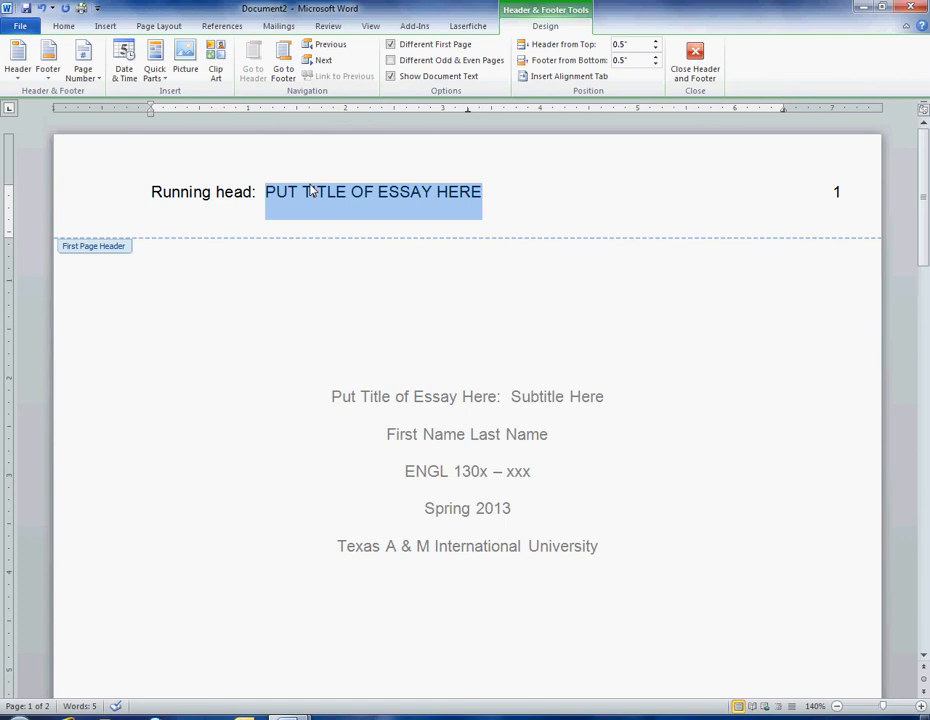
{"action": "left_click_drag", "start_coordinate": [250, 205], "coordinate": [186, 197]}
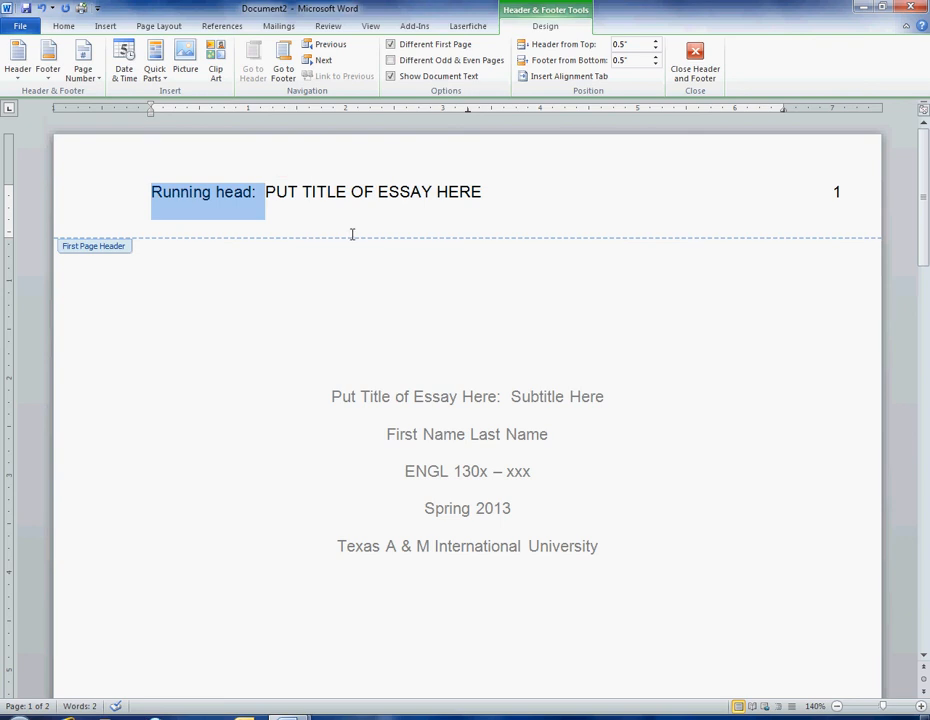
Paste the copied title as text only before the page number in page 2's header.
{"action": "scroll", "coordinate": [386, 353], "scroll_direction": "down", "scroll_amount": 10}
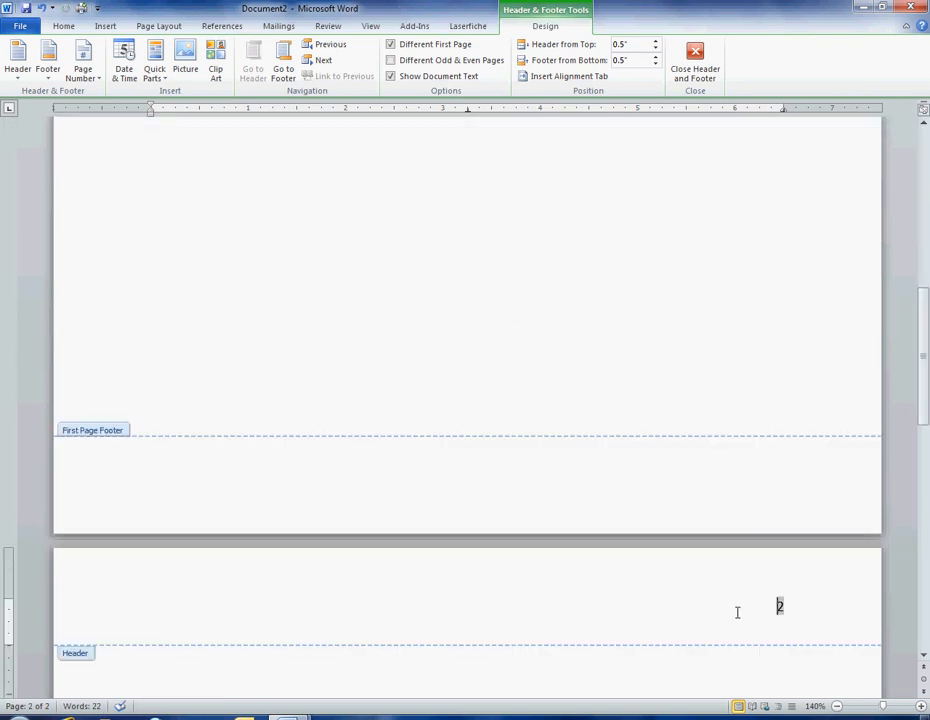
{"action": "left_click", "coordinate": [779, 604]}
{"action": "right_click", "coordinate": [758, 603]}
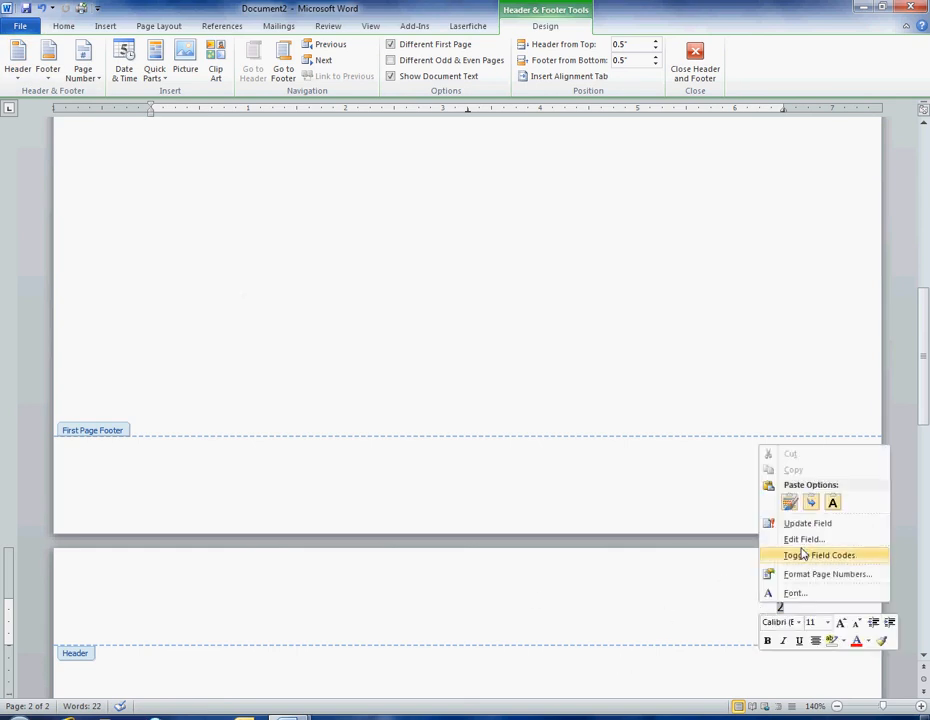
{"action": "left_click", "coordinate": [832, 503]}
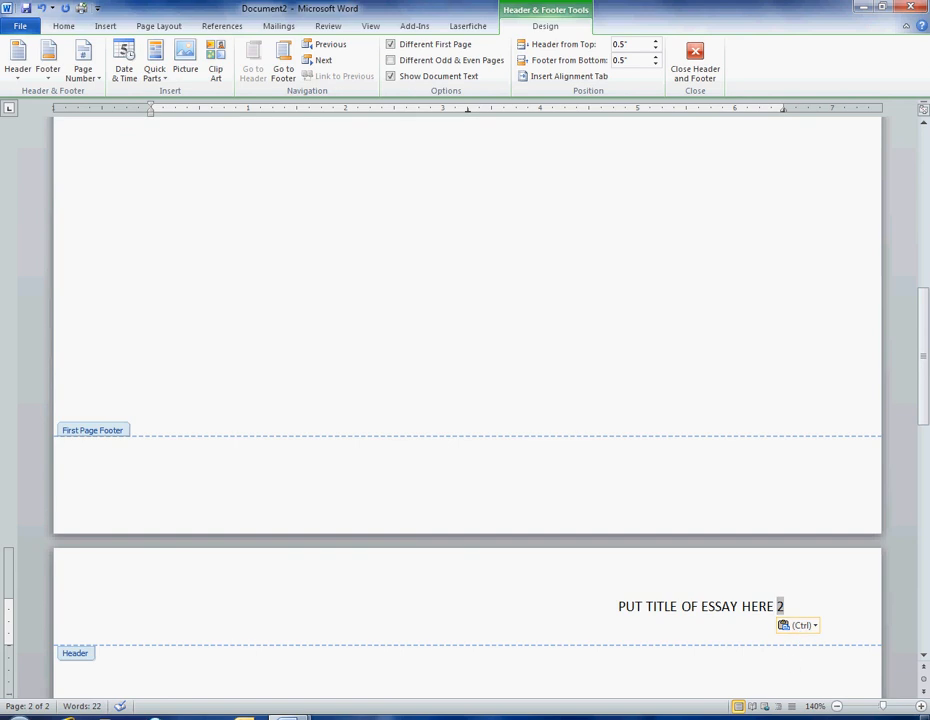
Shift the title in page 2's header to the left margin using two tab stops, keeping the page number at the right margin.
{"action": "key", "text": "Tab"}
{"action": "key", "text": "Tab"}
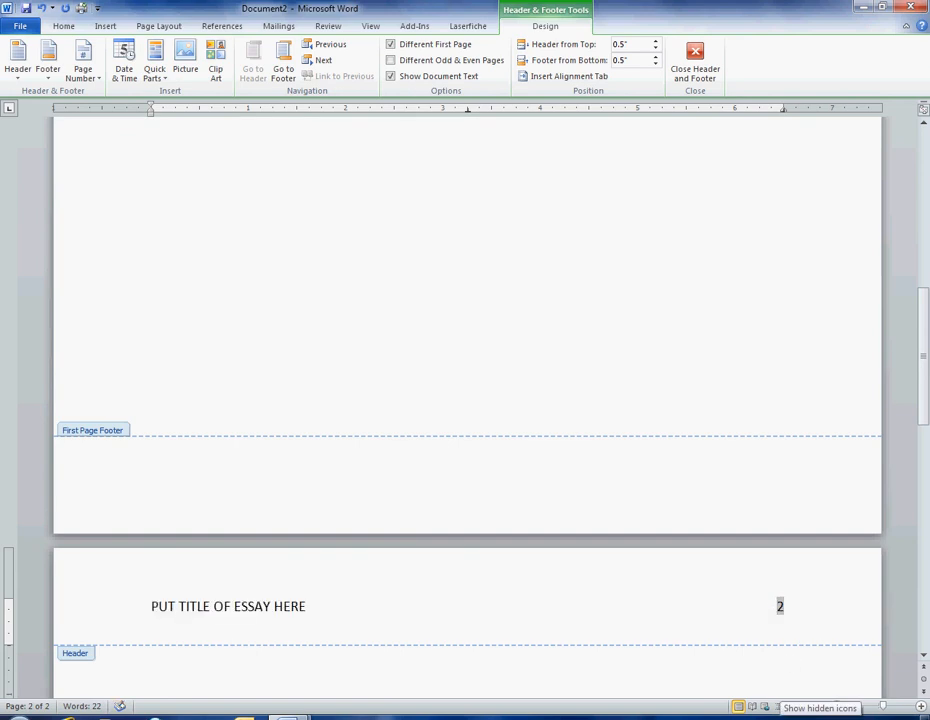
{"action": "scroll", "coordinate": [498, 657], "scroll_direction": "down", "scroll_amount": 3}
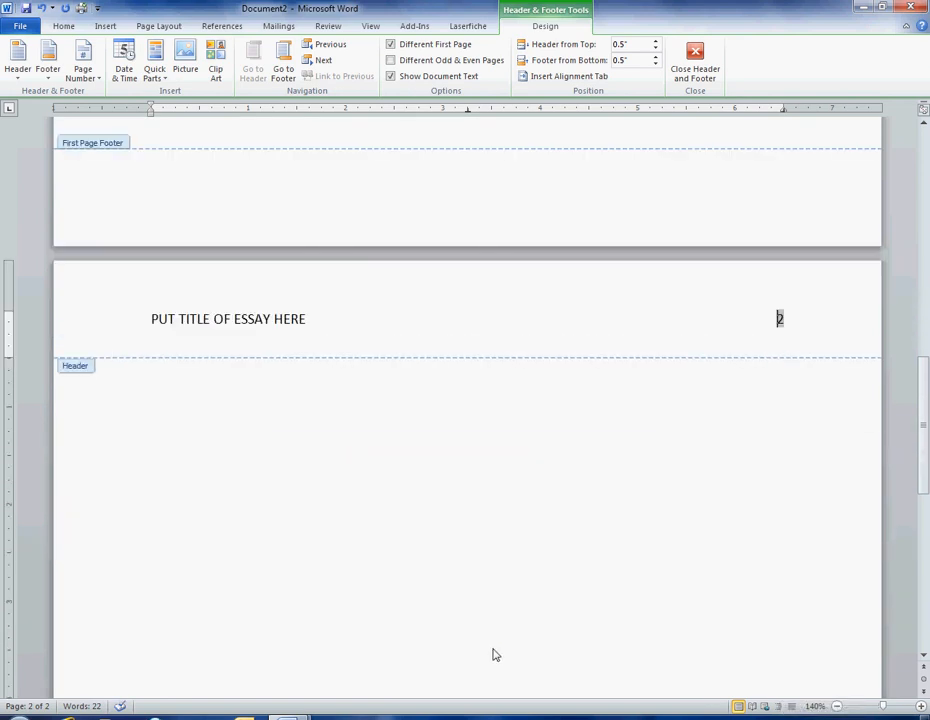
Format the whole page 2 header line, including the page number, in Arial 12.
{"action": "left_click", "coordinate": [94, 326]}
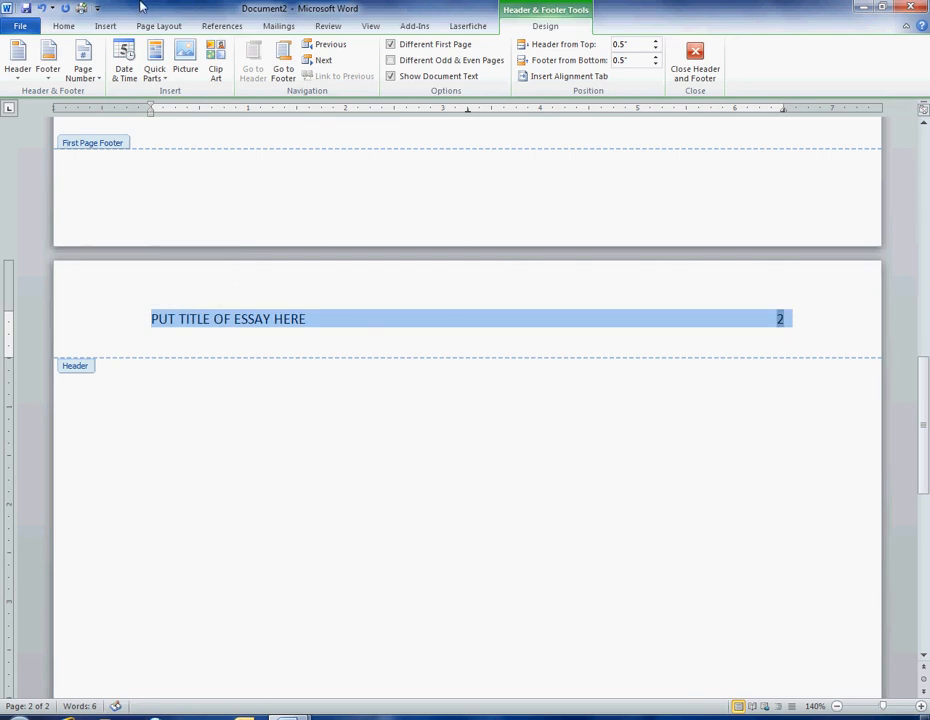
{"action": "left_click", "coordinate": [64, 26]}
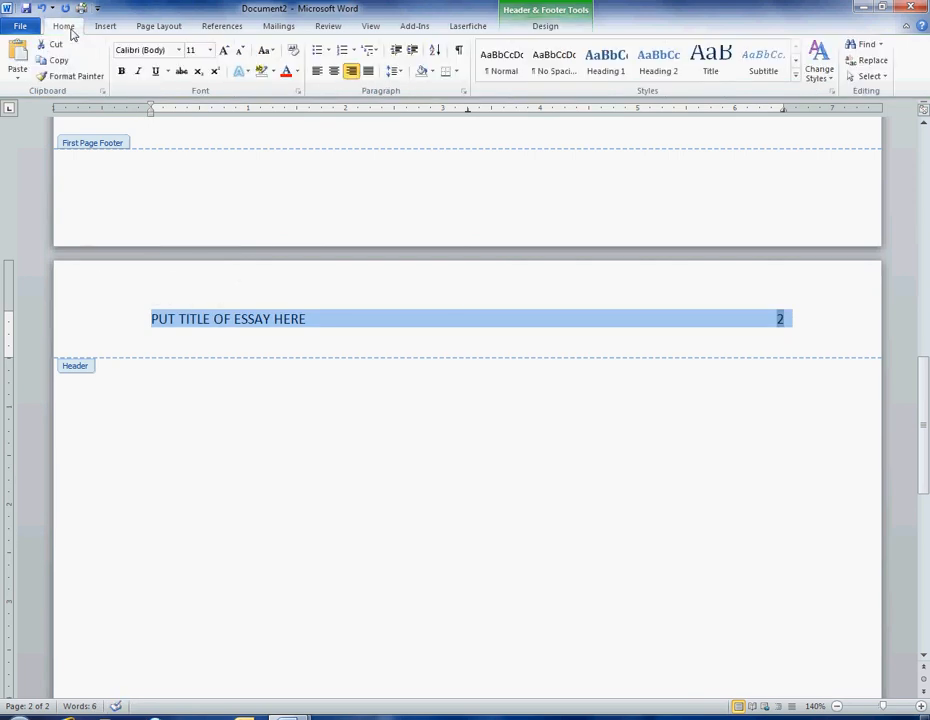
{"action": "left_click", "coordinate": [177, 52]}
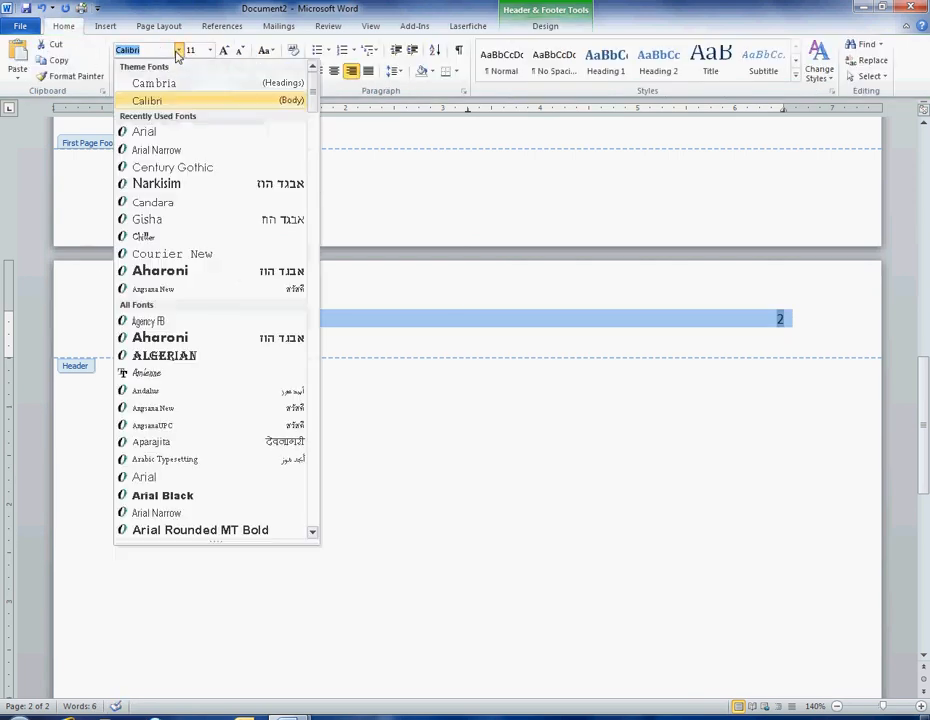
{"action": "left_click", "coordinate": [152, 140]}
{"action": "left_click", "coordinate": [210, 50]}
{"action": "left_click", "coordinate": [198, 122]}
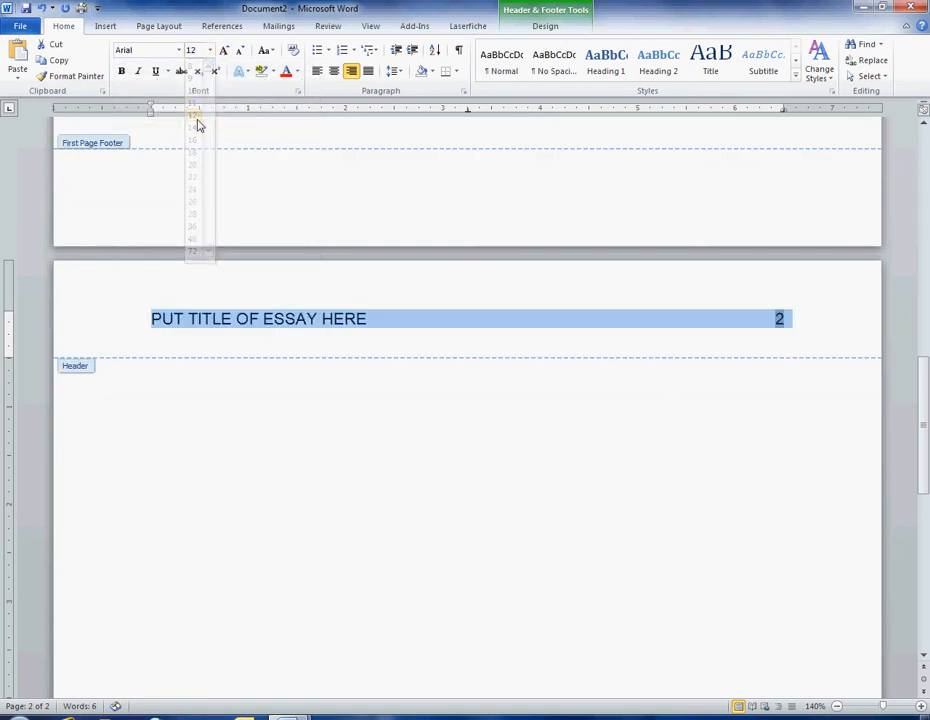
Set the page 2 header line's spacing to Double and return to editing the body of page 2.
{"action": "left_click", "coordinate": [463, 91]}
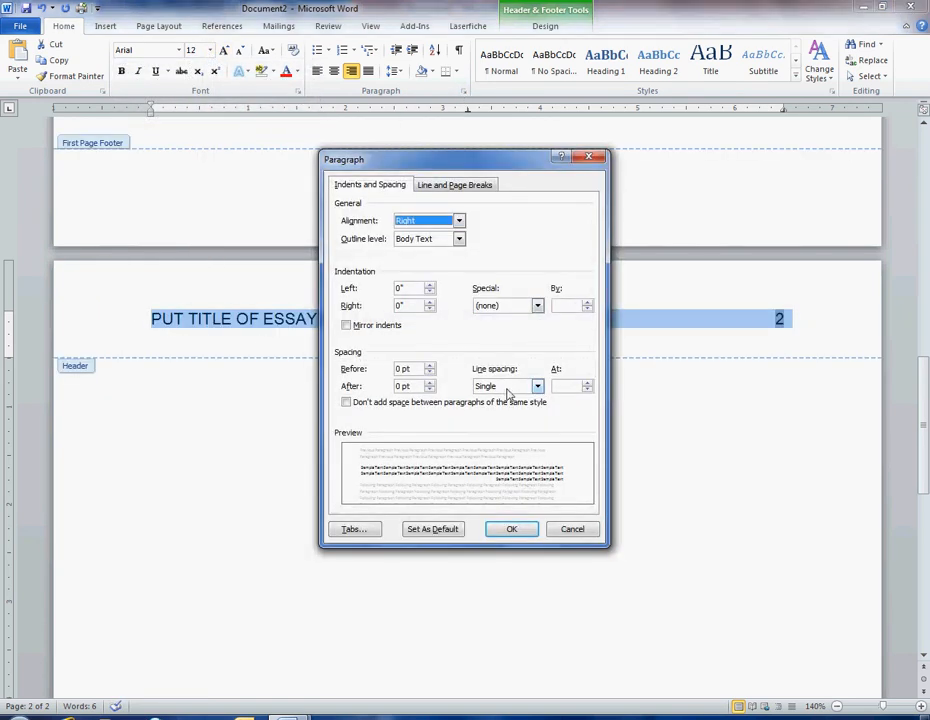
{"action": "left_click", "coordinate": [507, 392]}
{"action": "left_click", "coordinate": [505, 421]}
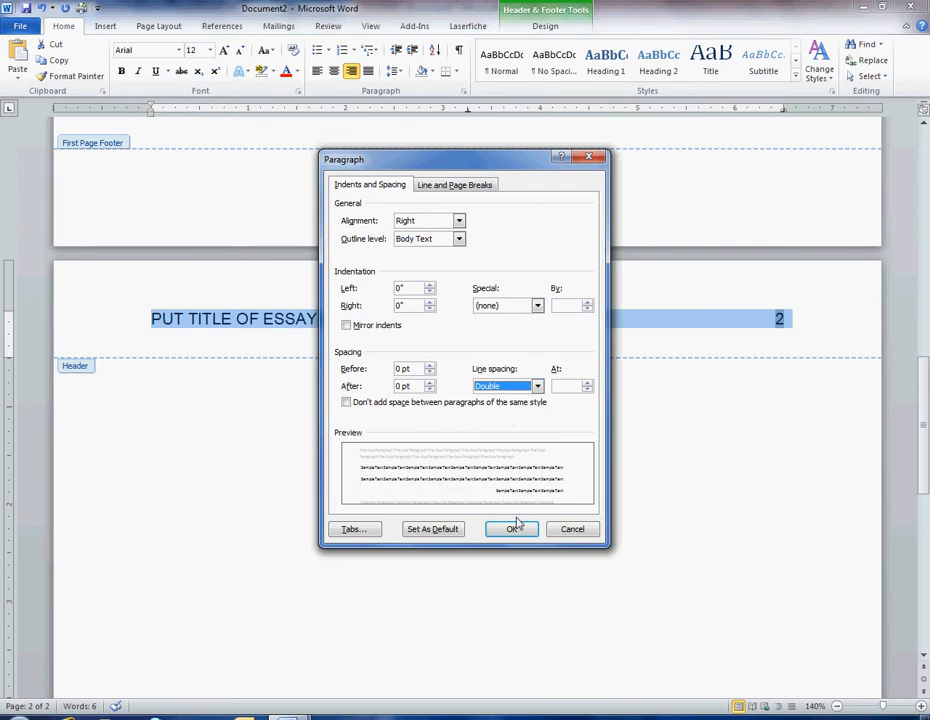
{"action": "left_click", "coordinate": [516, 527]}
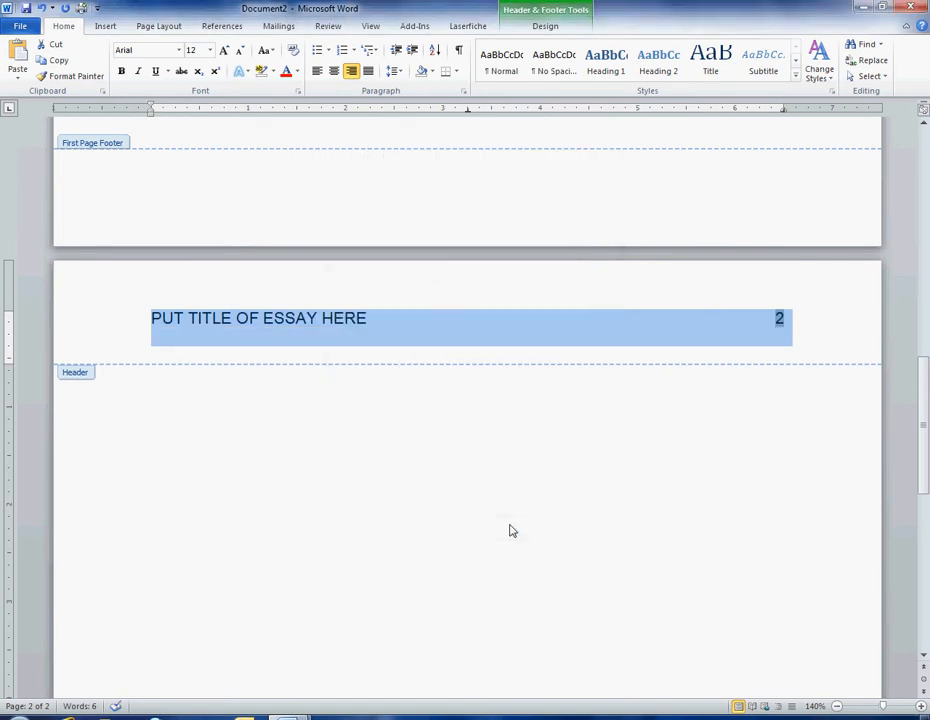
{"action": "left_click", "coordinate": [543, 27]}
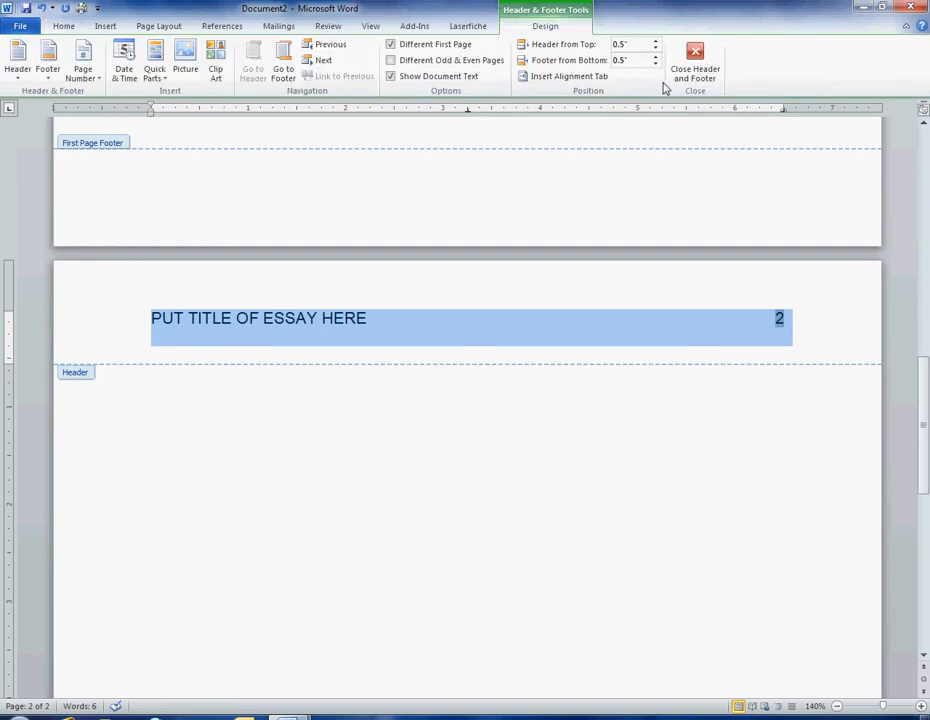
{"action": "double_click", "coordinate": [578, 498]}
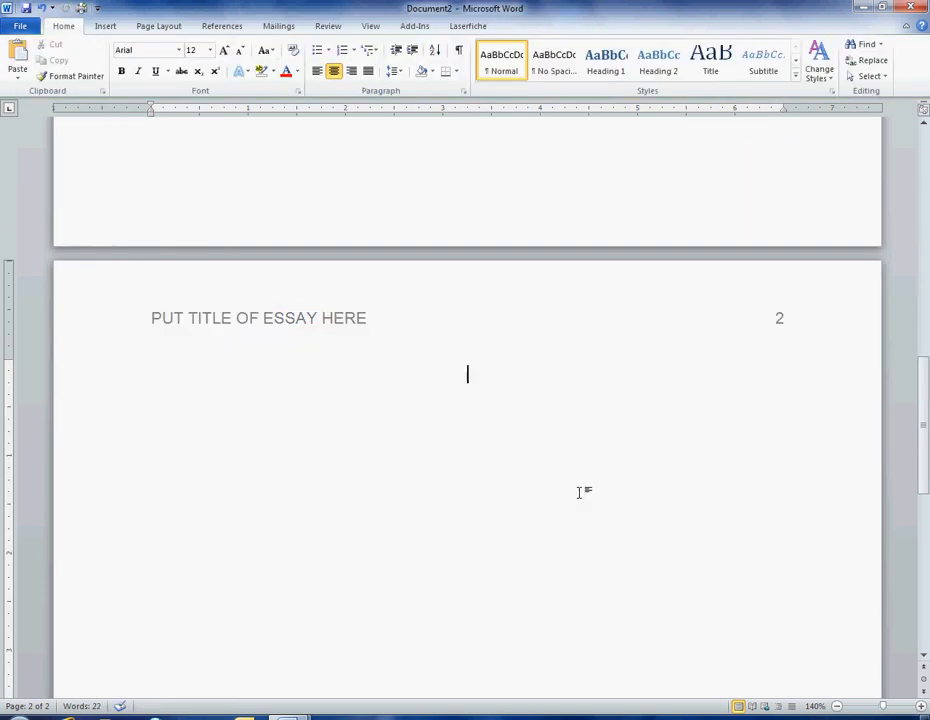
Enter the centered heading "Abstract" on page 2 and add left-aligned blank lines below it.
{"action": "type", "text": "Abstract"}
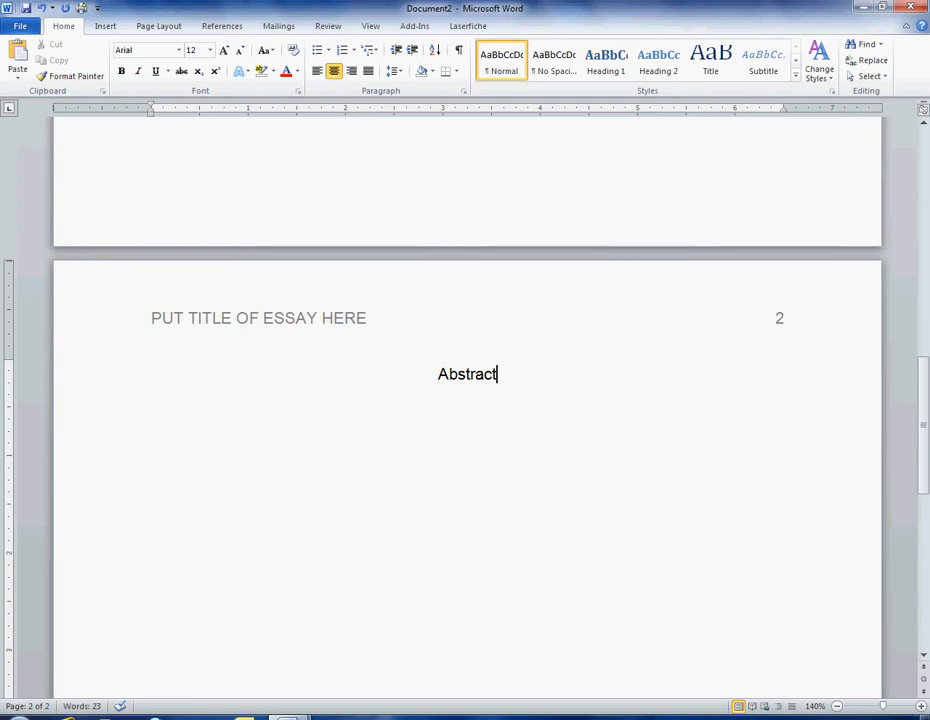
{"action": "key", "text": "Return"}
{"action": "left_click", "coordinate": [311, 74]}
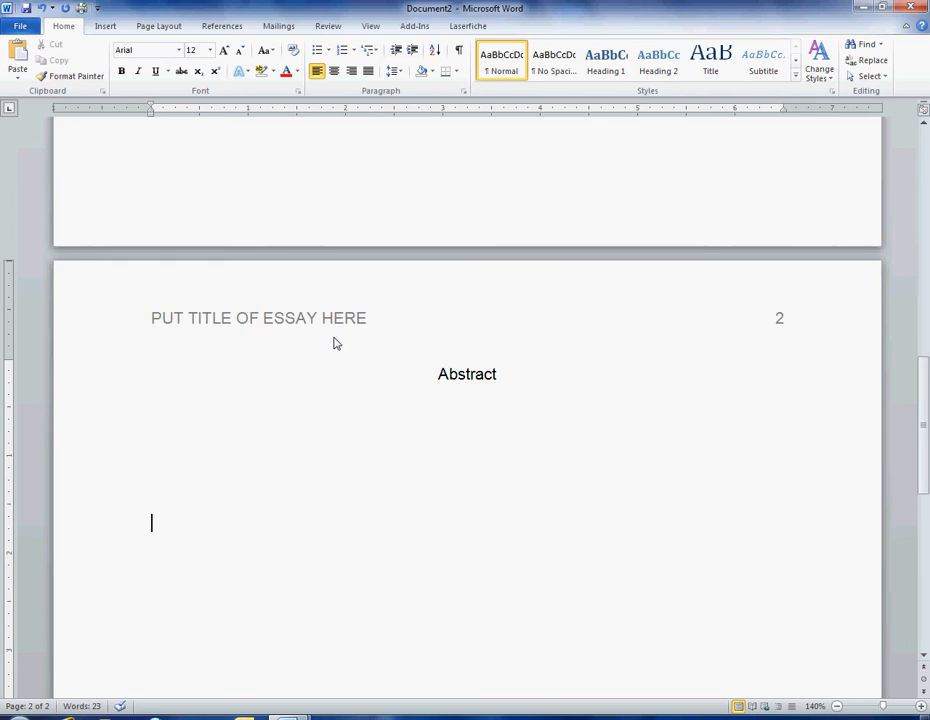
Insert a page break after the blank lines below the Abstract heading.
{"action": "left_click", "coordinate": [104, 28]}
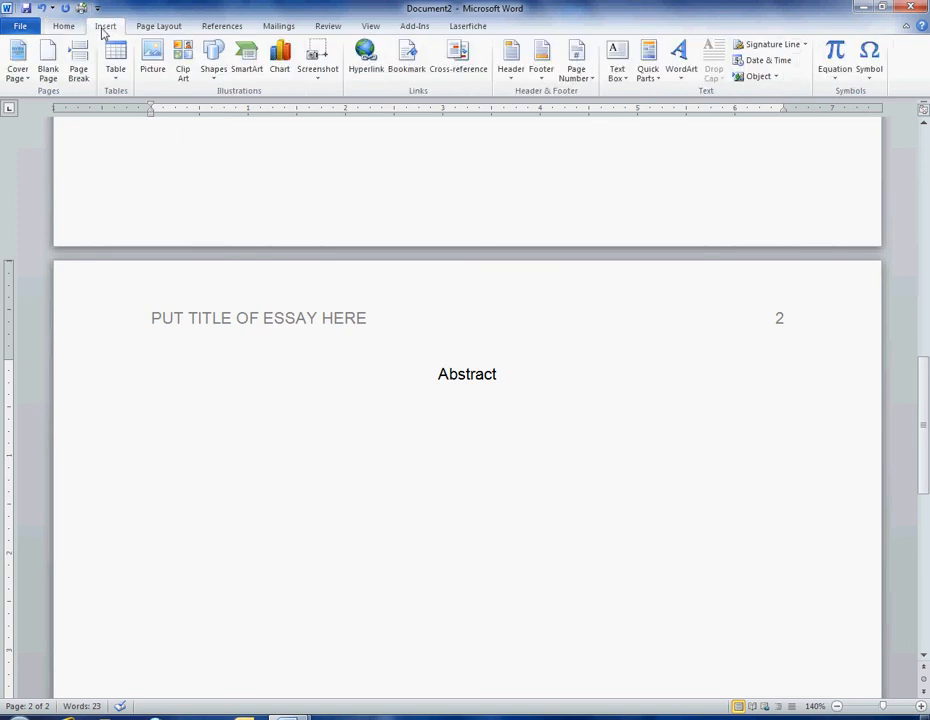
{"action": "left_click", "coordinate": [80, 62]}
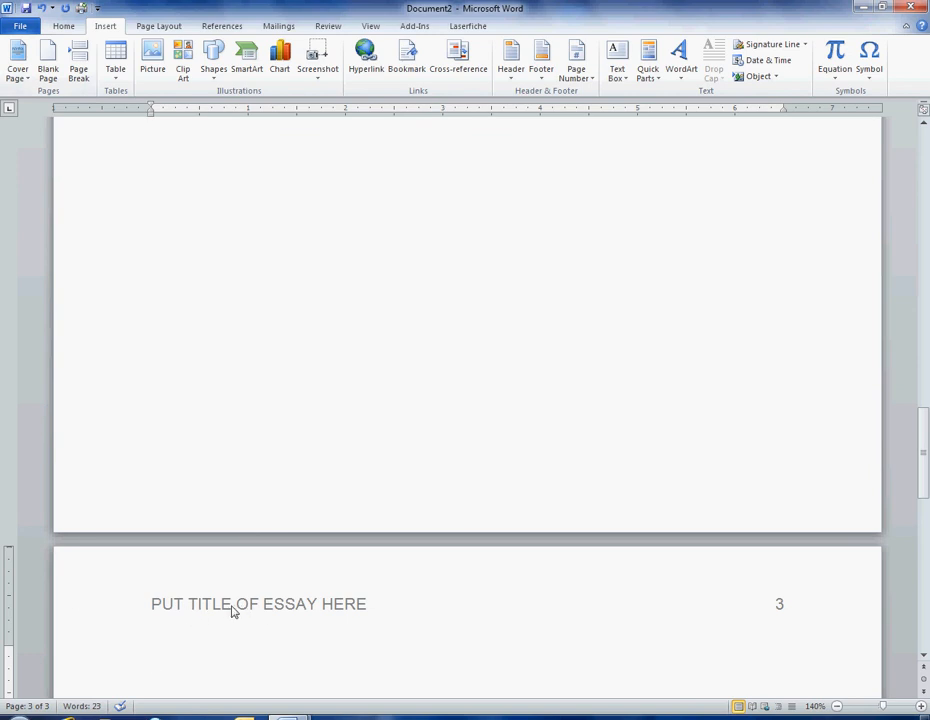
Compare the header on the title page with the headers on pages 2 and 3.
{"action": "scroll", "coordinate": [235, 606], "scroll_direction": "up", "scroll_amount": 10}
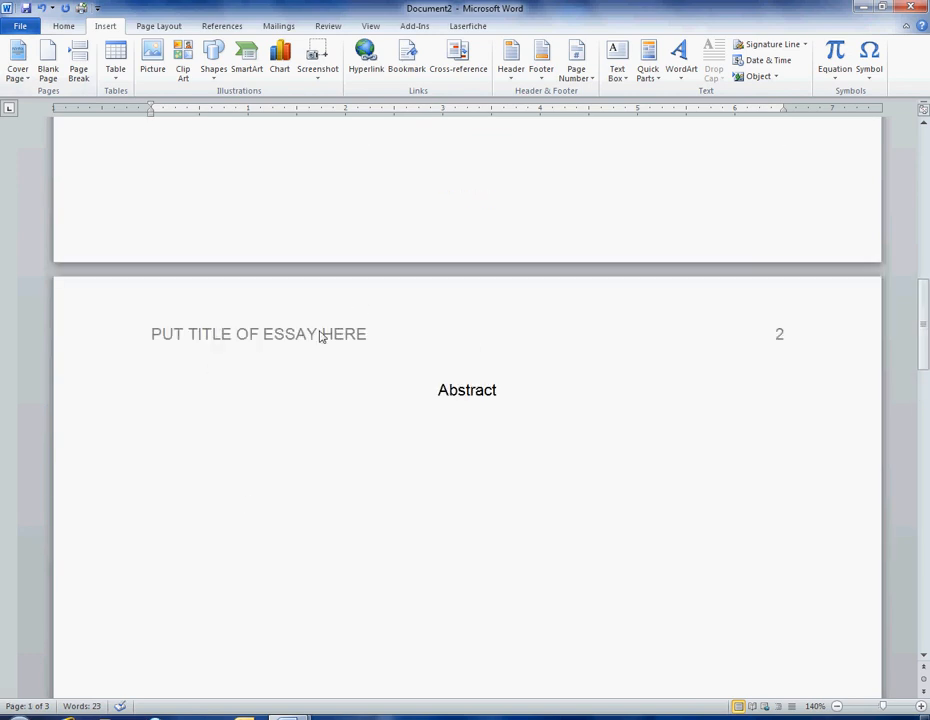
{"action": "scroll", "coordinate": [628, 642], "scroll_direction": "down", "scroll_amount": 10}
{"action": "scroll", "coordinate": [628, 642], "scroll_direction": "down", "scroll_amount": 5}
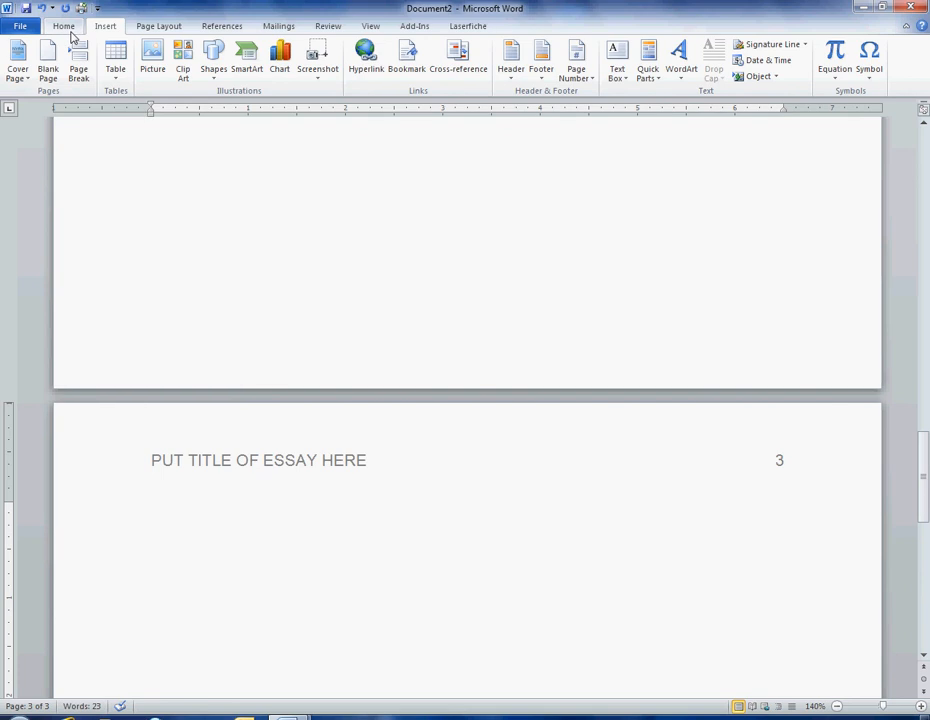
{"action": "scroll", "coordinate": [291, 589], "scroll_direction": "up", "scroll_amount": 5}
{"action": "scroll", "coordinate": [291, 589], "scroll_direction": "up", "scroll_amount": 20}
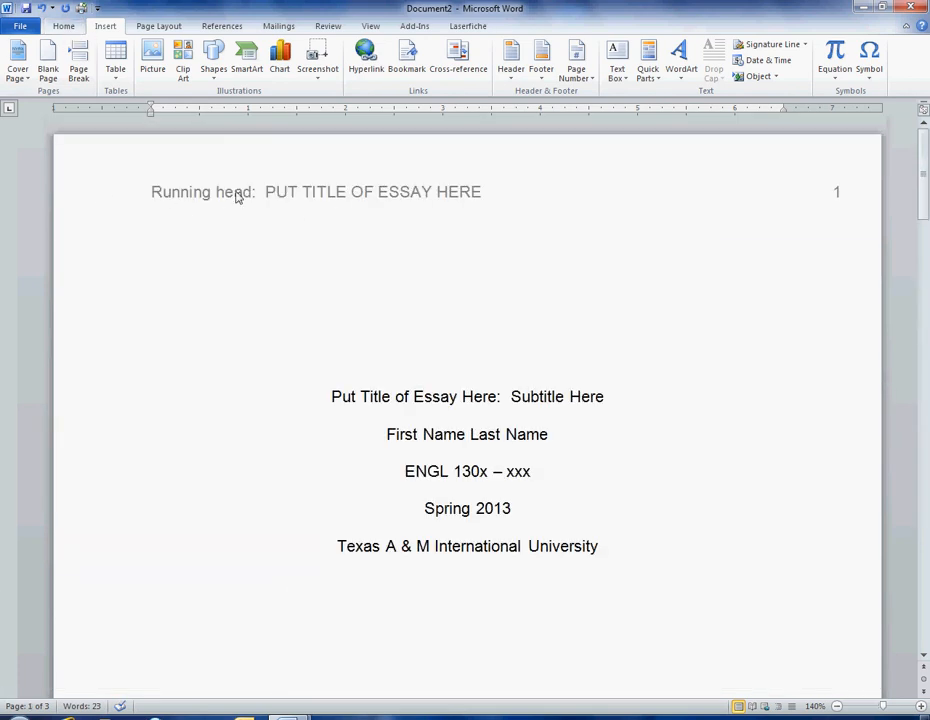
{"action": "scroll", "coordinate": [302, 430], "scroll_direction": "down", "scroll_amount": 12}
{"action": "scroll", "coordinate": [302, 430], "scroll_direction": "down", "scroll_amount": 12}
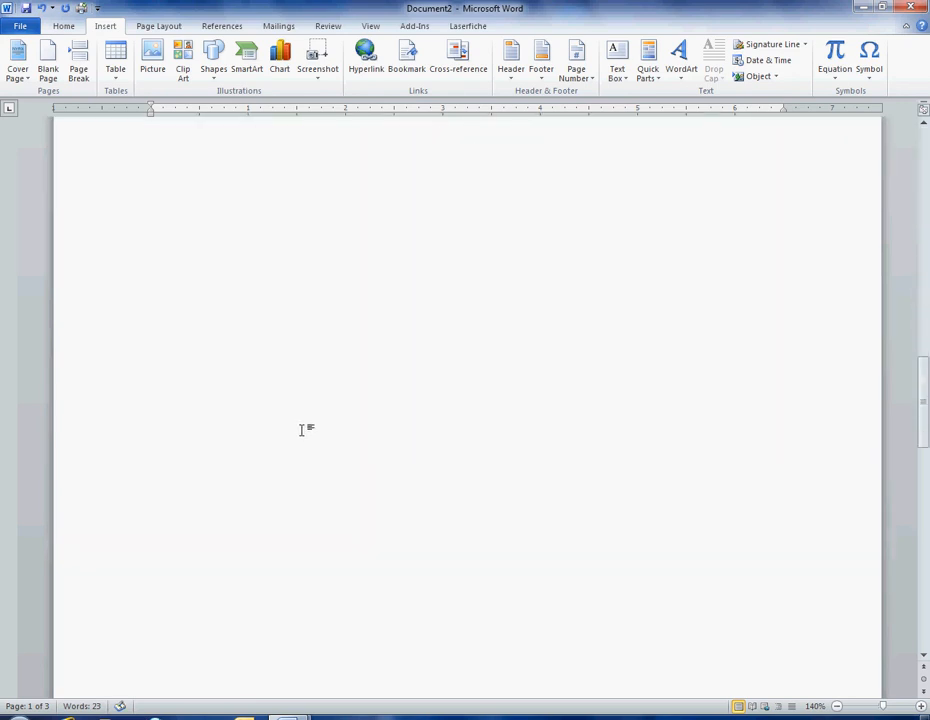
Enter the centered title "Put Title of Essay Here: Subtitle Here" on the first line of page 3.
{"action": "left_click", "coordinate": [302, 430]}
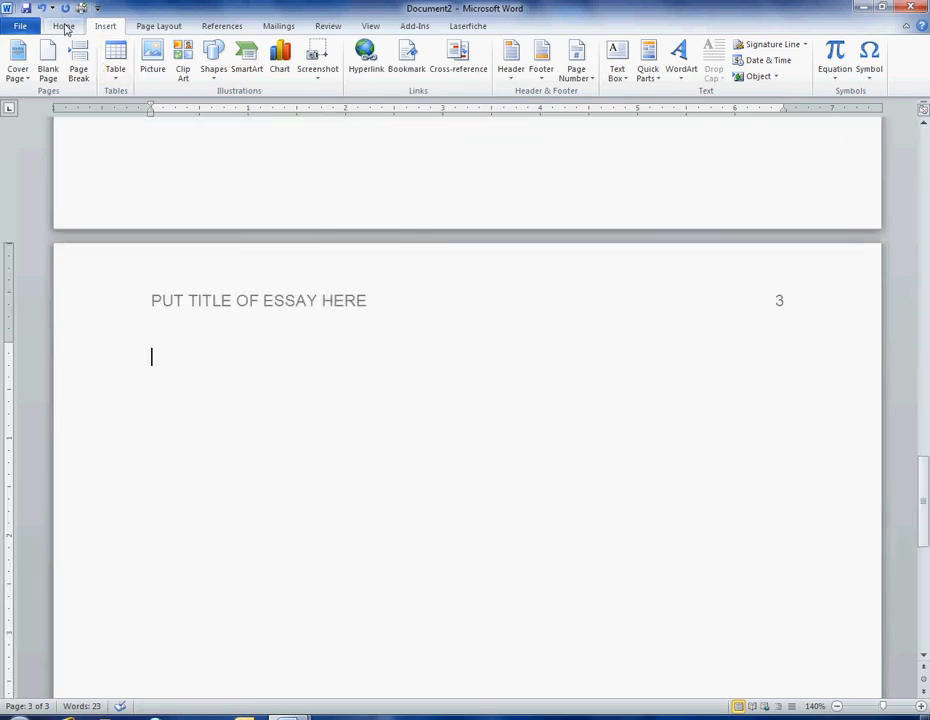
{"action": "left_click", "coordinate": [66, 27]}
{"action": "left_click", "coordinate": [334, 72]}
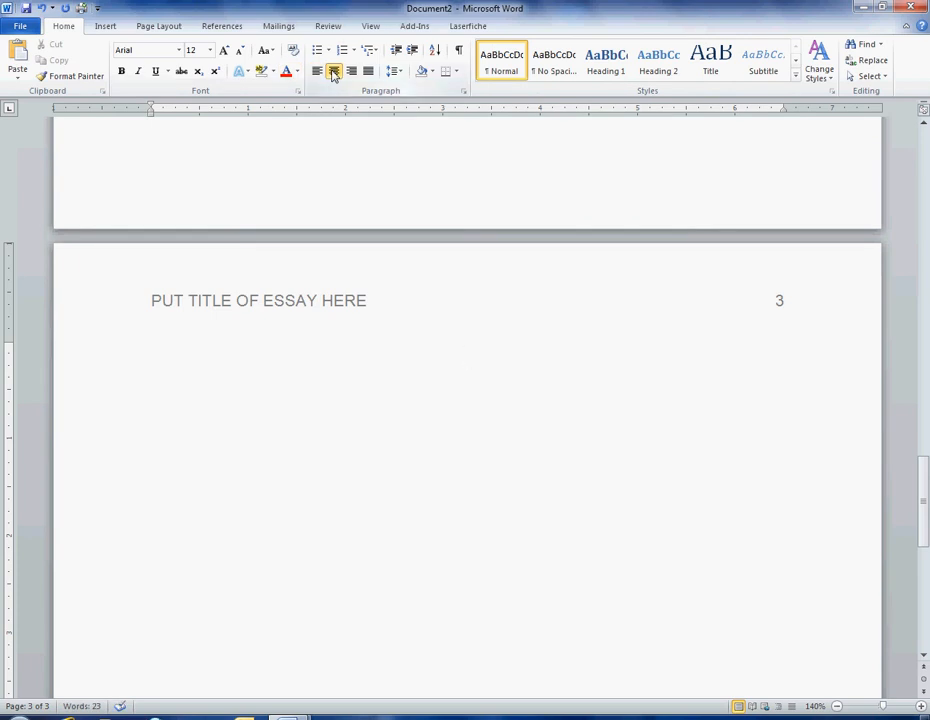
{"action": "type", "text": "Put Title"}
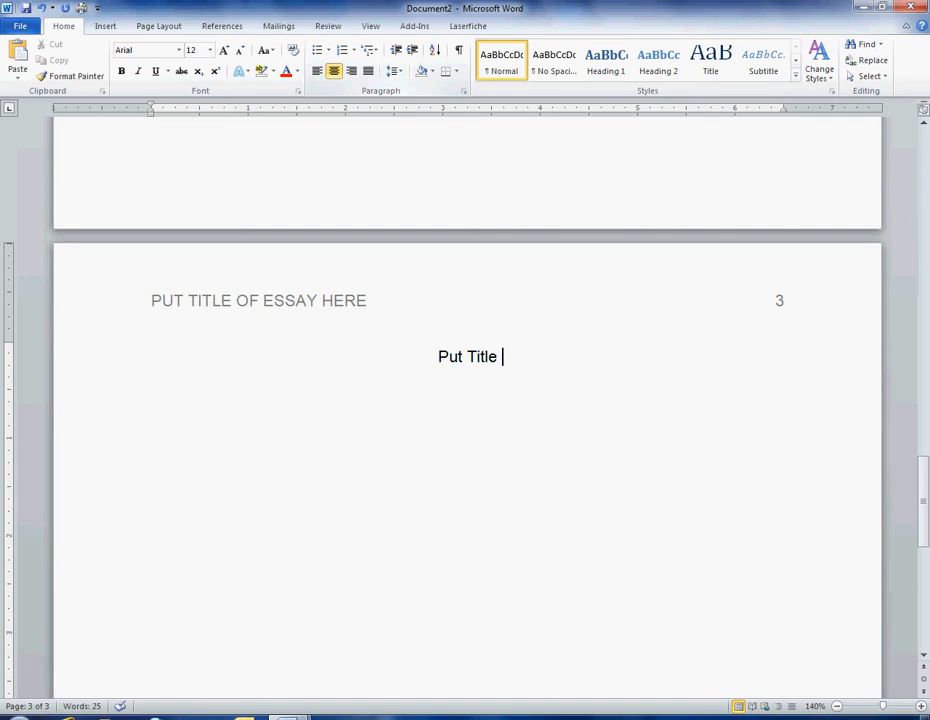
{"action": "type", "text": "Ess"}
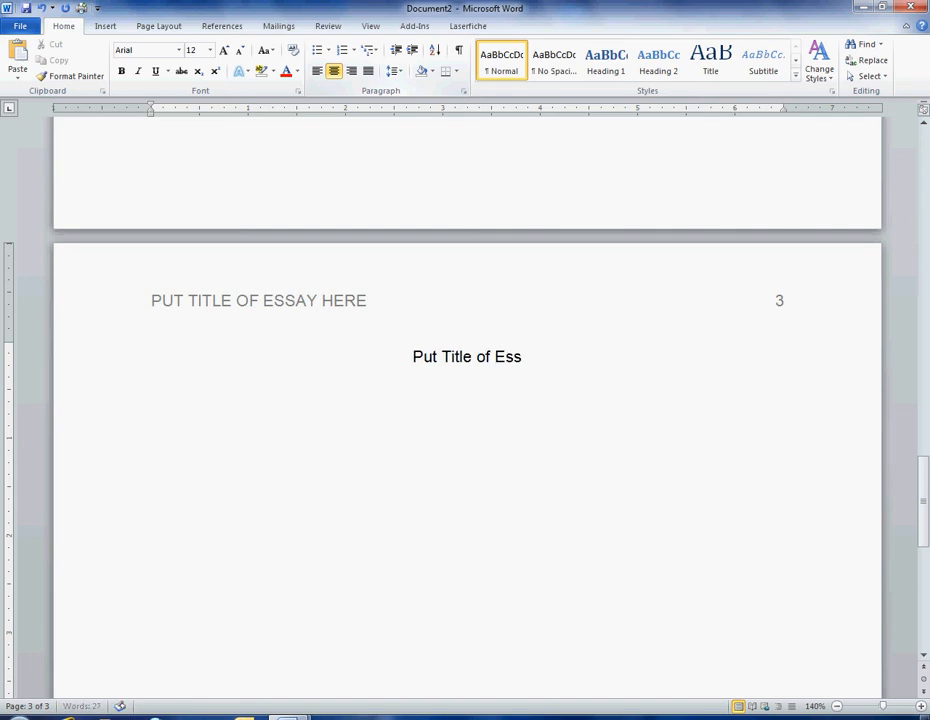
{"action": "type", "text": "ay Here:  Subitlte"}
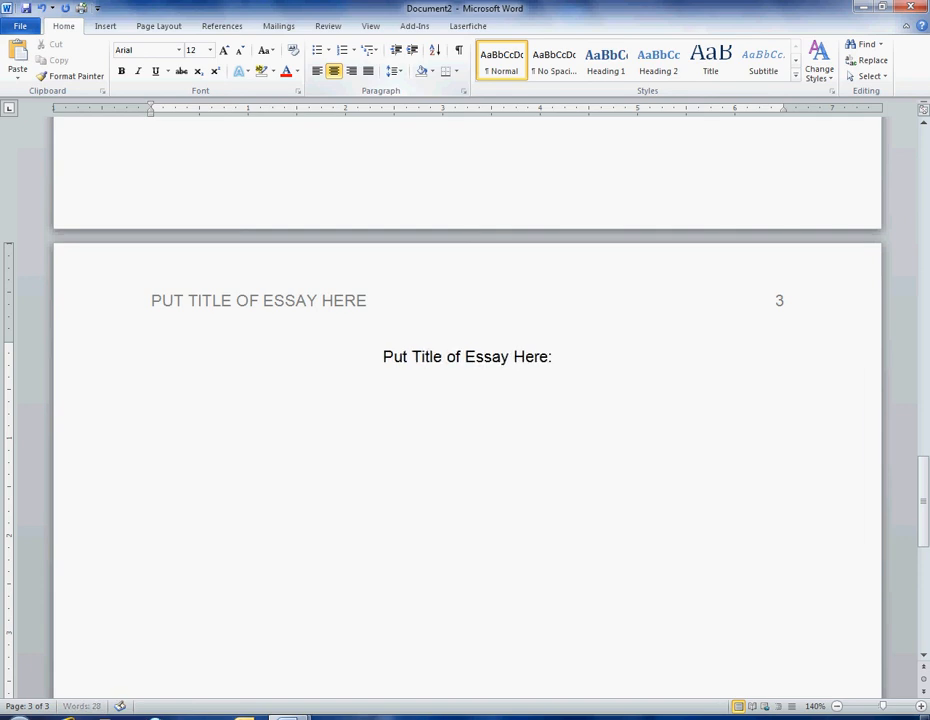
{"action": "key", "text": "BackSpace"}
{"action": "key", "text": "BackSpace"}
{"action": "key", "text": "BackSpace"}
{"action": "key", "text": "BackSpace"}
{"action": "key", "text": "BackSpace"}
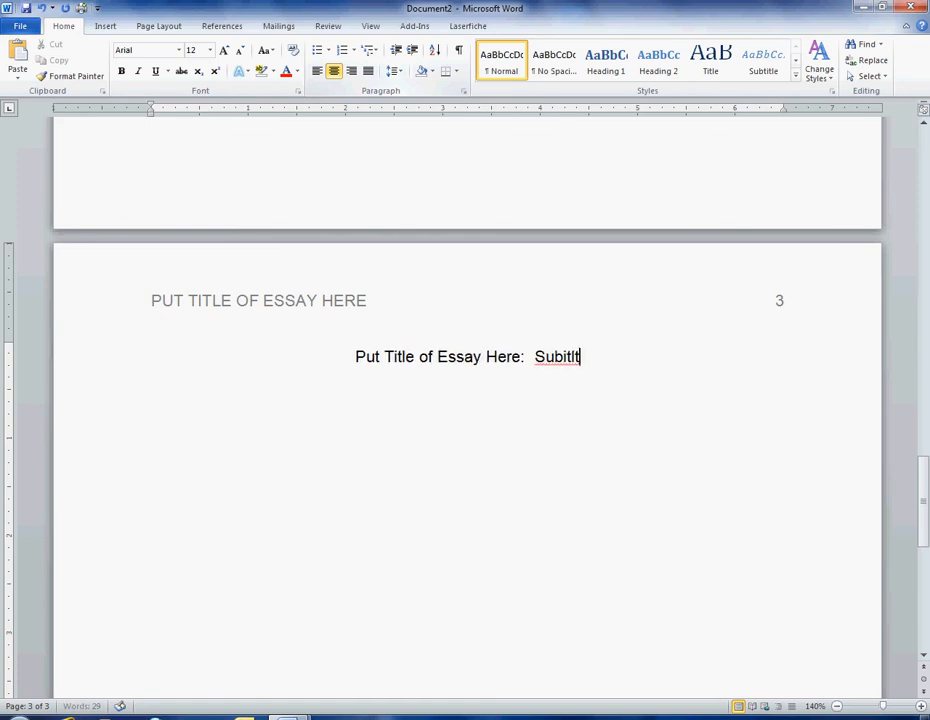
{"action": "type", "text": "title Here"}
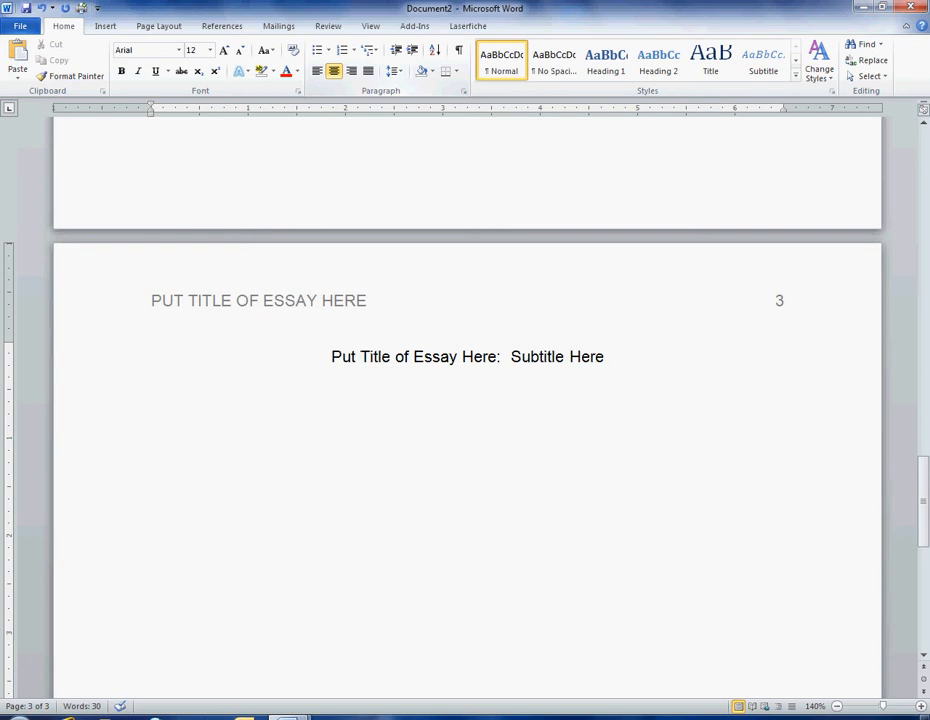
Compare the essay title and subtitle on page 3 with those on the title page.
{"action": "left_click_drag", "start_coordinate": [328, 351], "coordinate": [615, 370]}
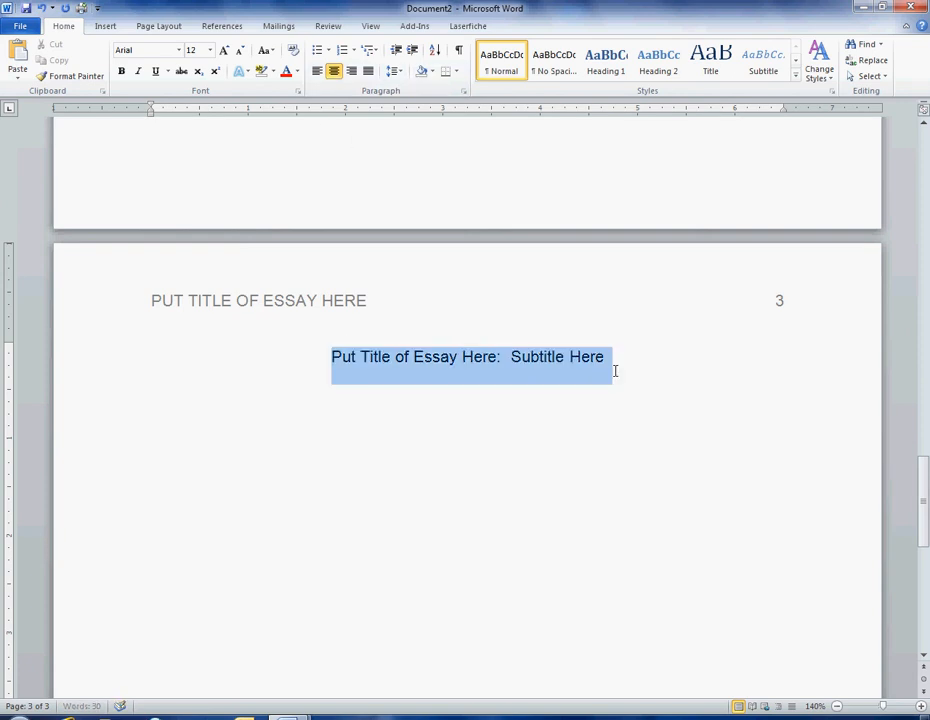
{"action": "scroll", "coordinate": [615, 370], "scroll_direction": "up", "scroll_amount": 20}
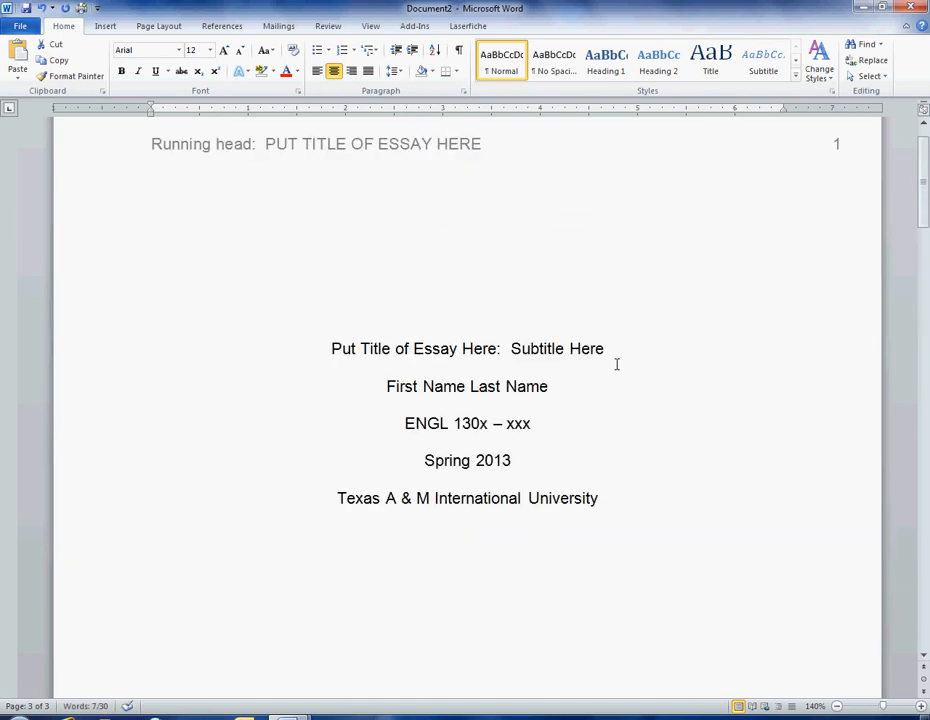
{"action": "left_click_drag", "start_coordinate": [301, 347], "coordinate": [758, 370]}
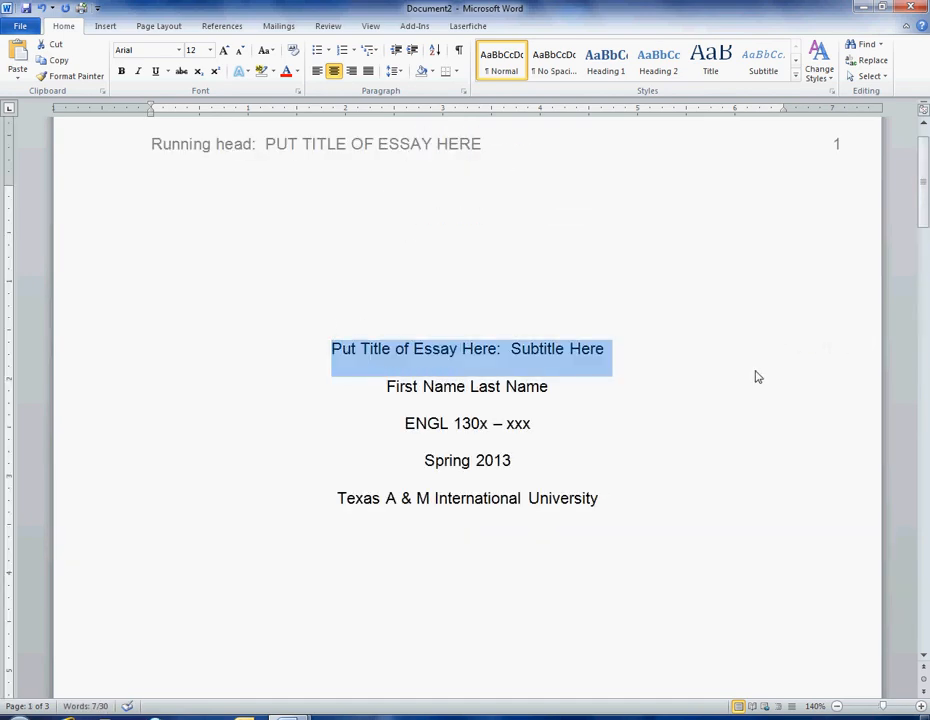
{"action": "scroll", "coordinate": [756, 373], "scroll_direction": "down", "scroll_amount": 20}
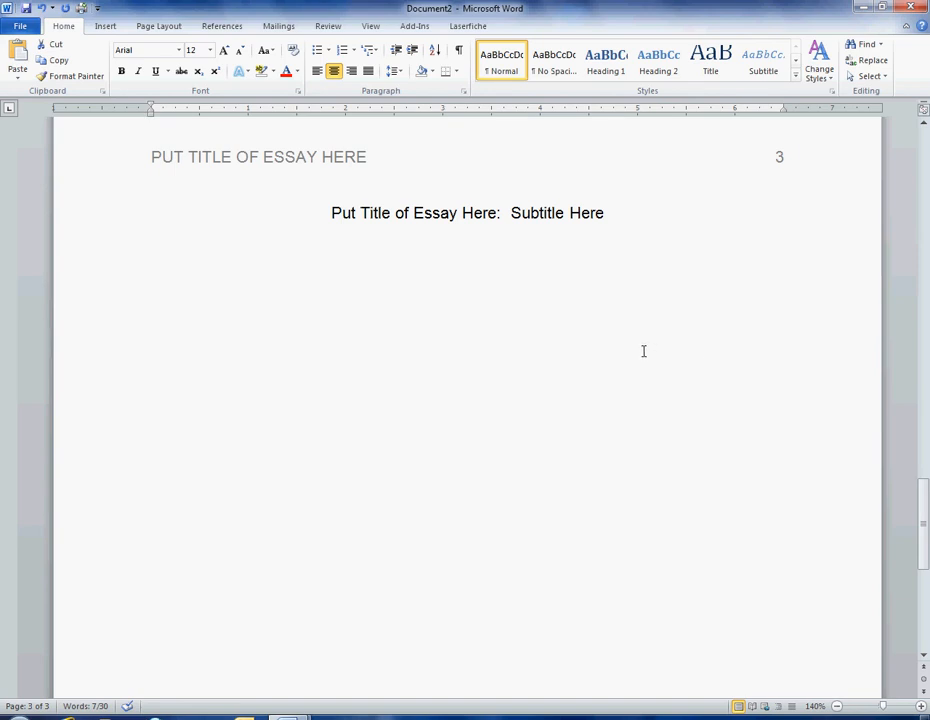
{"action": "left_click", "coordinate": [546, 311]}
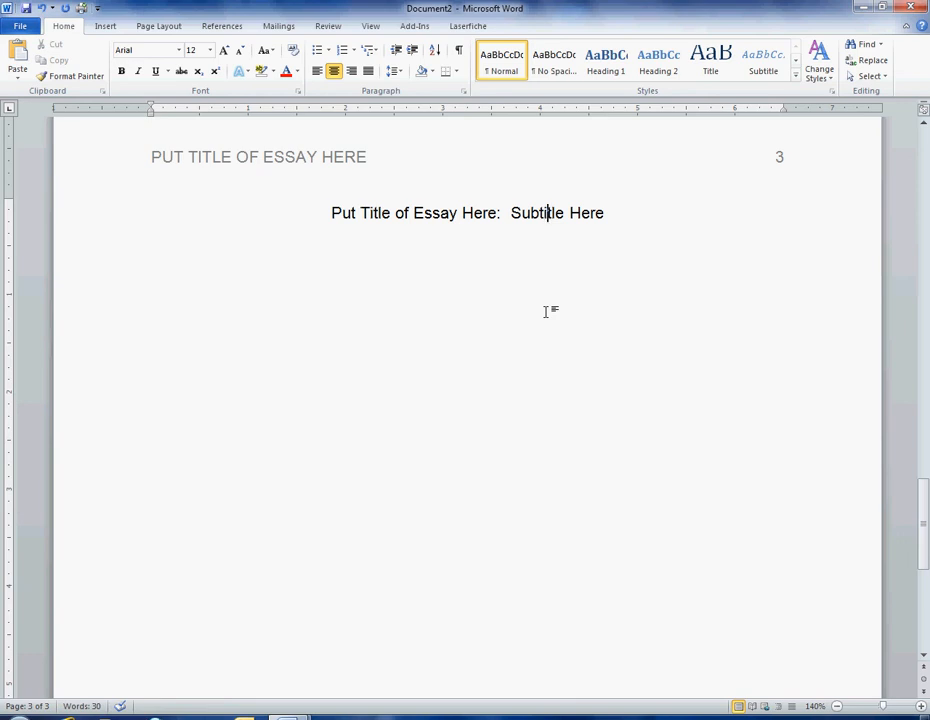
{"action": "left_click", "coordinate": [650, 227]}
{"action": "left_click_drag", "start_coordinate": [511, 213], "coordinate": [614, 218]}
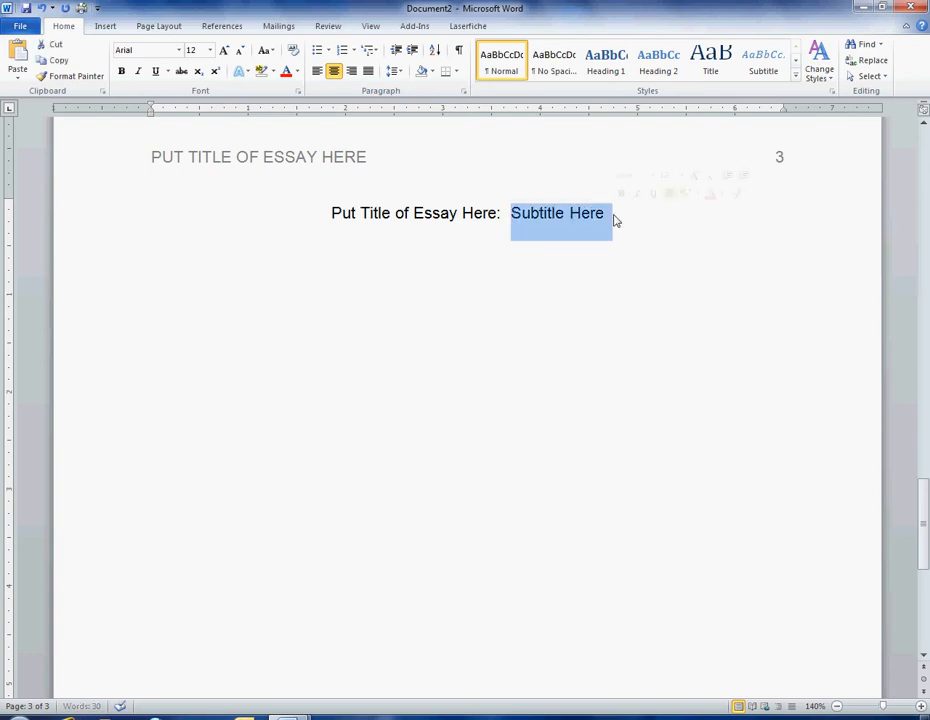
Left-align the line below the page 3 title and add blank lines beneath it.
{"action": "left_click", "coordinate": [513, 258]}
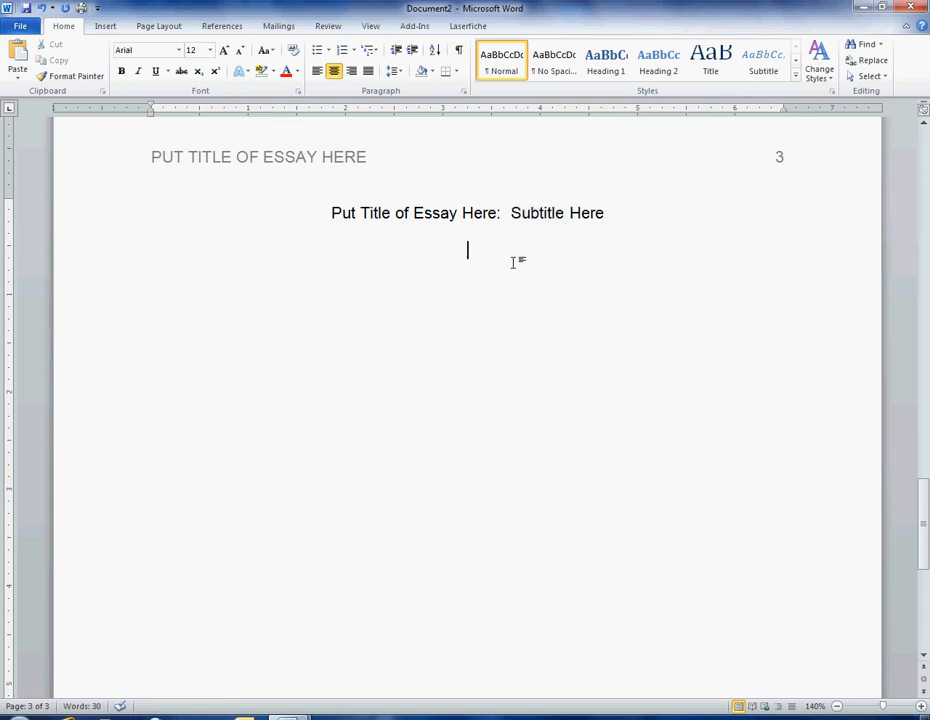
{"action": "left_click", "coordinate": [316, 72]}
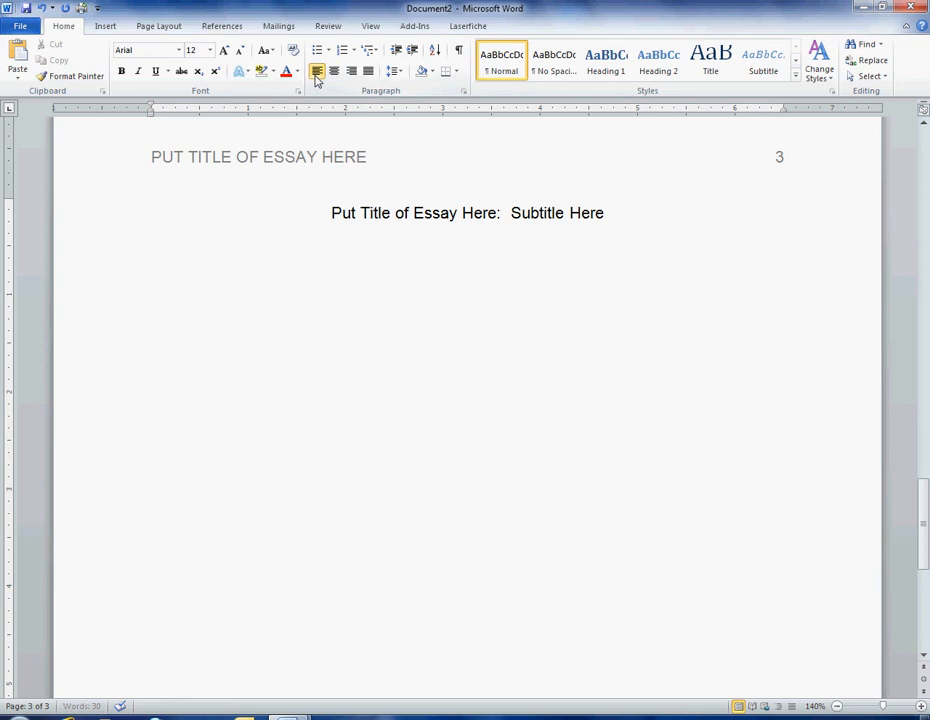
{"action": "key", "text": "Return"}
{"action": "key", "text": "Return"}
{"action": "key", "text": "Return"}
{"action": "key", "text": "Return"}
{"action": "key", "text": "Return"}
Enter a tab-indented paragraph reading "Indent every paragraph." on the first line below the page 3 title.
{"action": "left_click", "coordinate": [191, 238]}
{"action": "left_click", "coordinate": [185, 253]}
{"action": "key", "text": "Tab"}
{"action": "type", "text": "Indent every paragraph."}
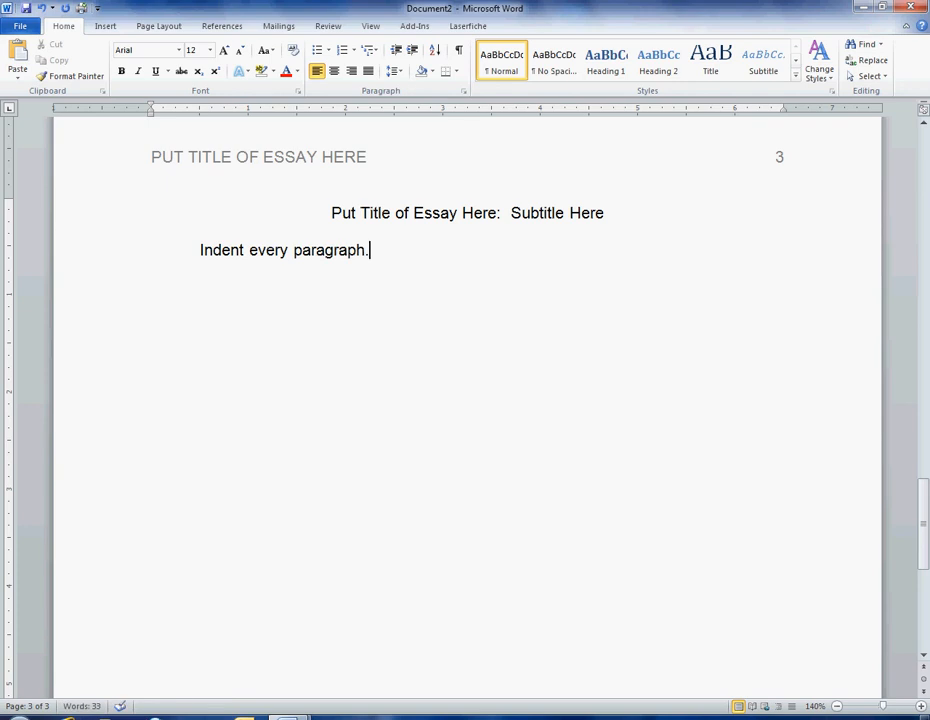
Insert an unindented line reading "Introduction" between the page 3 title and the indented paragraph.
{"action": "key", "text": "Home"}
{"action": "type", "text": "Introduction"}
{"action": "key", "text": "Return"}
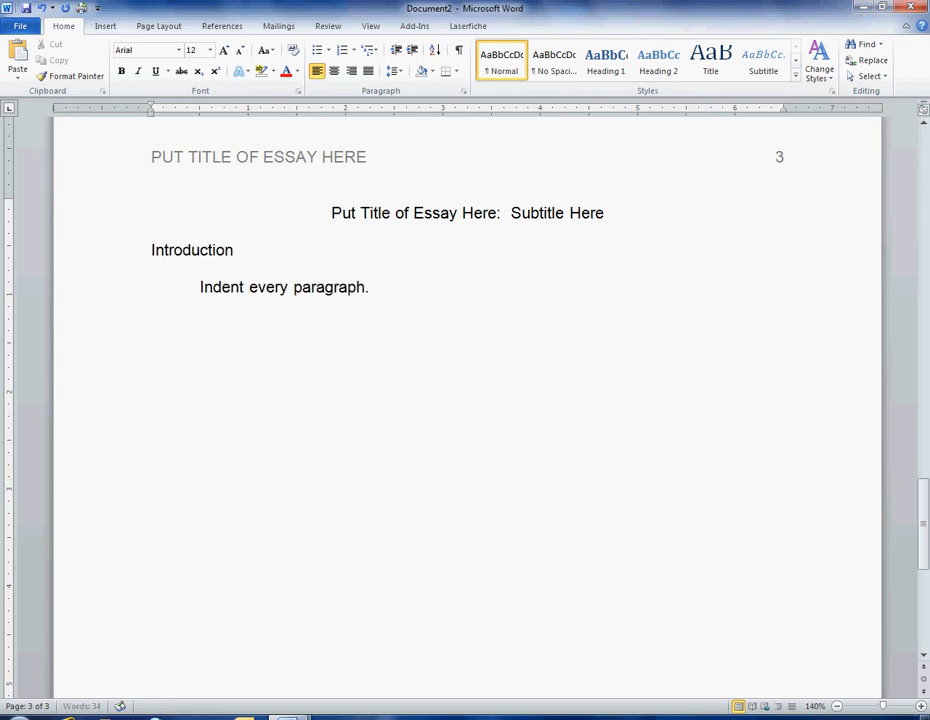
{"action": "left_click", "coordinate": [105, 266]}
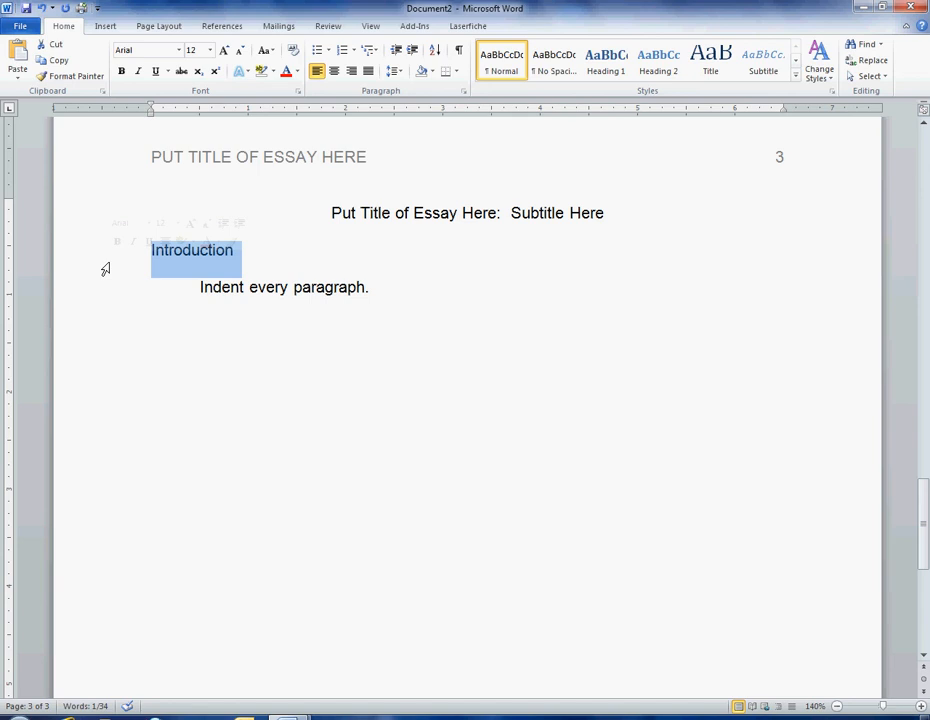
Insert a page break below the body text on page 3 to start page 4.
{"action": "left_click", "coordinate": [297, 375]}
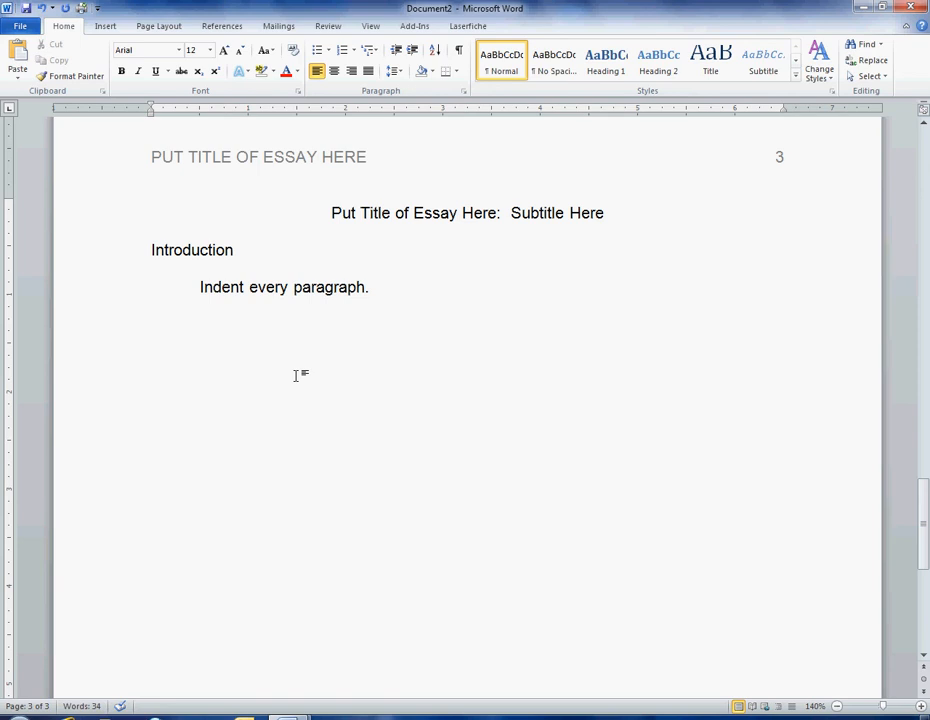
{"action": "left_click", "coordinate": [110, 27]}
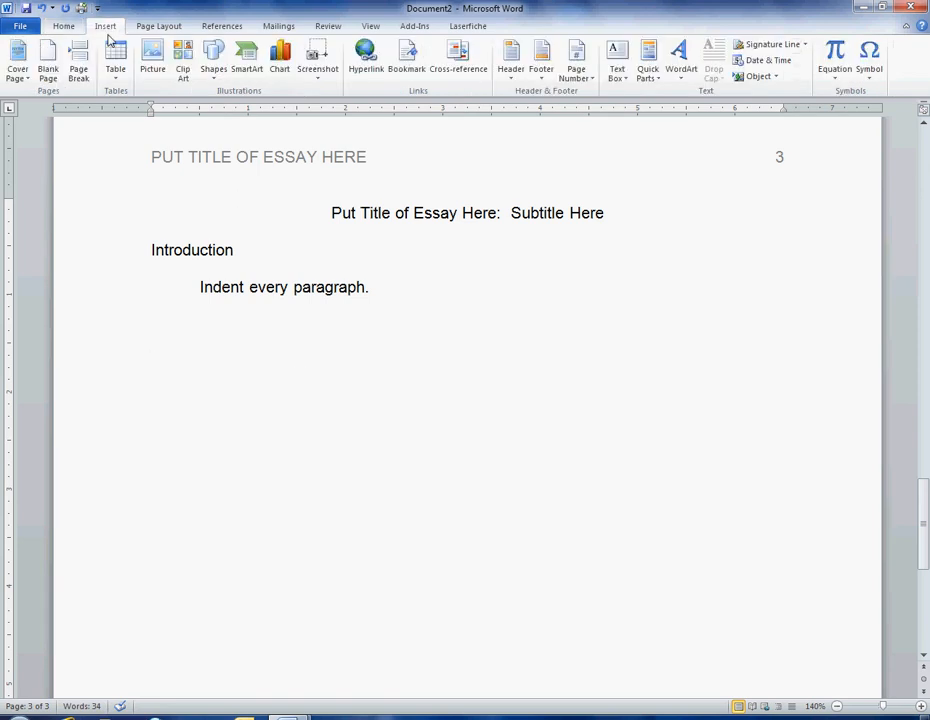
{"action": "left_click", "coordinate": [82, 68]}
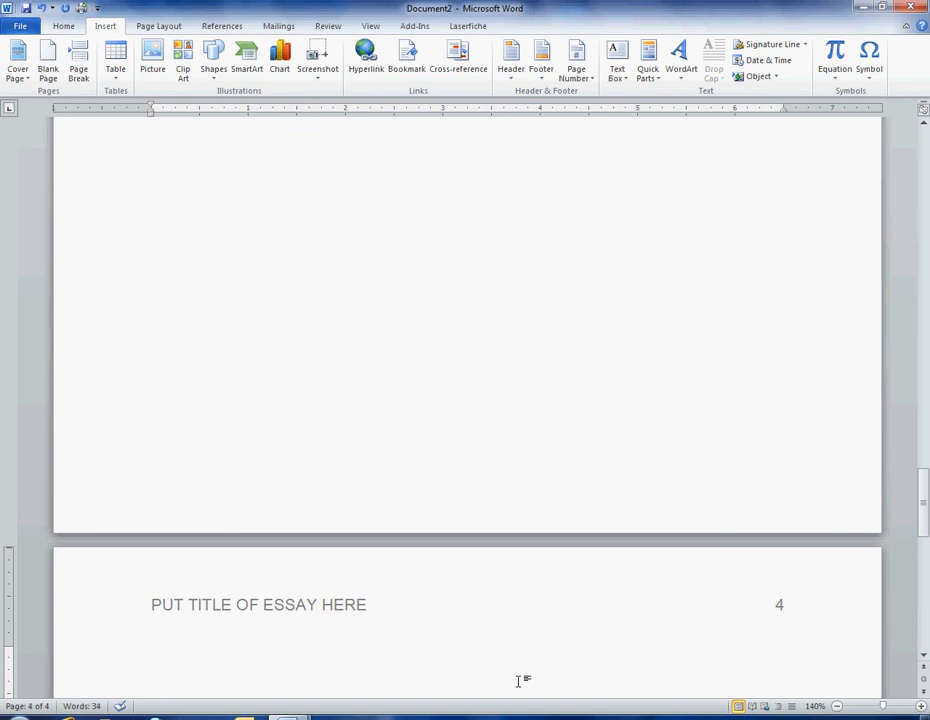
Enter a centered "References" heading on the first line of page 4 and start a new line beneath it.
{"action": "left_click", "coordinate": [62, 27]}
{"action": "left_click", "coordinate": [340, 77]}
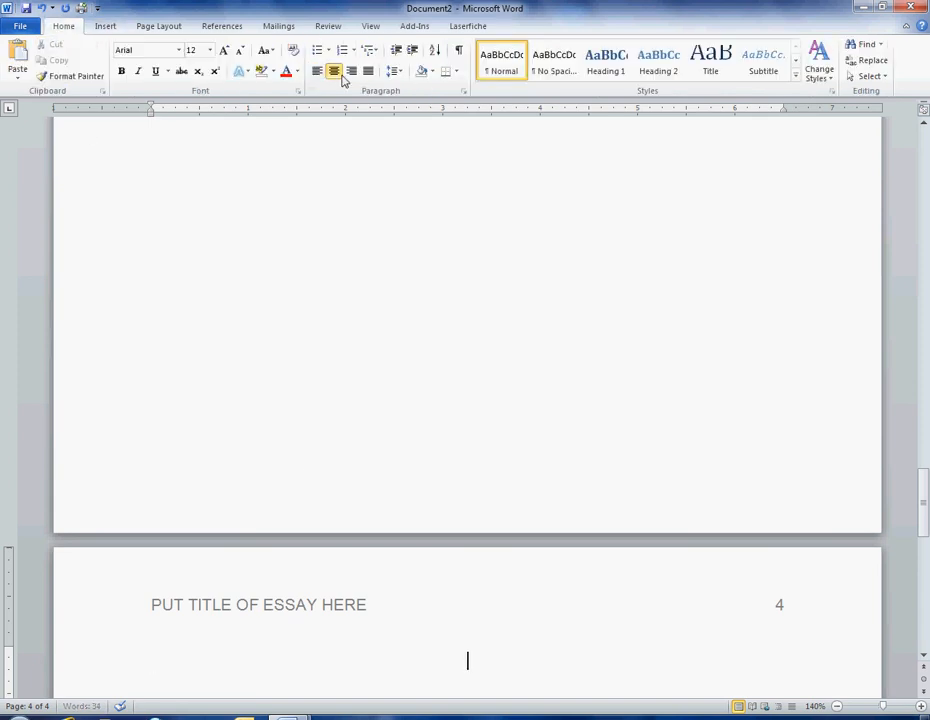
{"action": "type", "text": "References"}
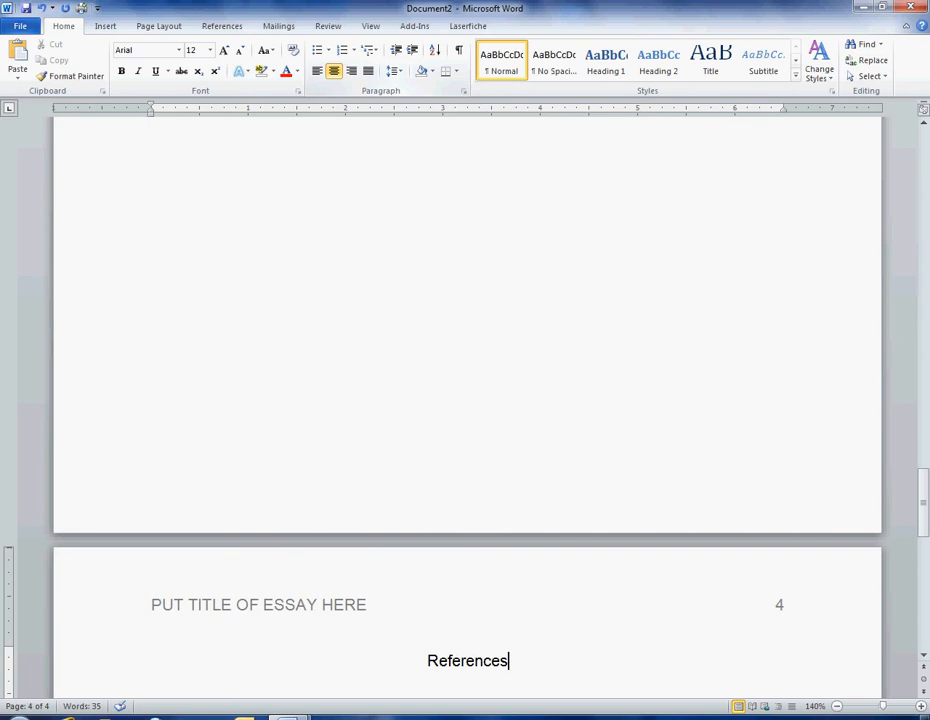
{"action": "key", "text": "BackSpace"}
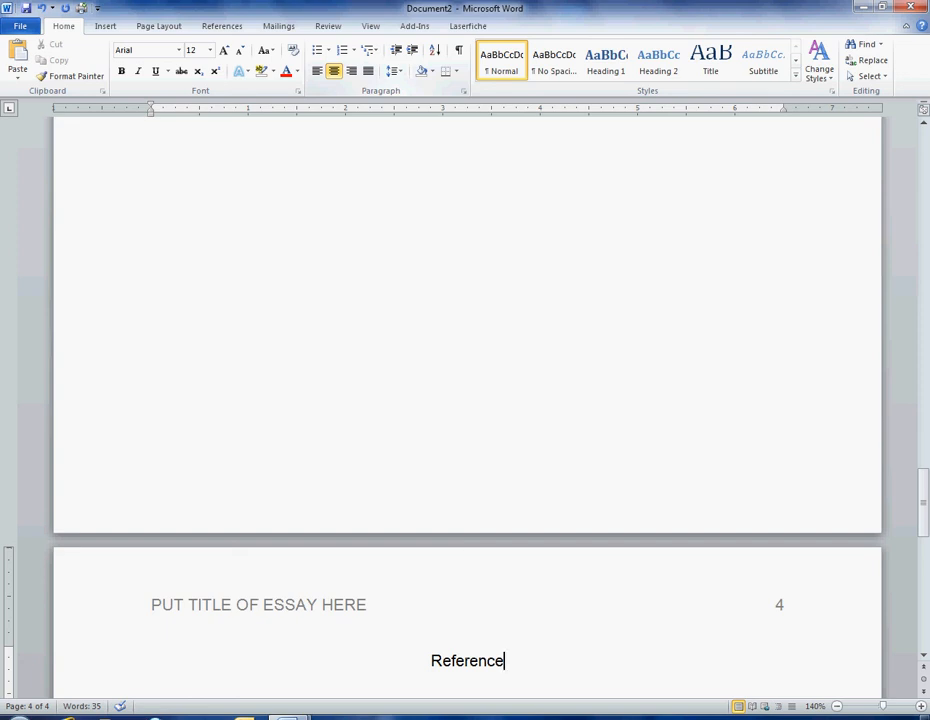
{"action": "type", "text": "s"}
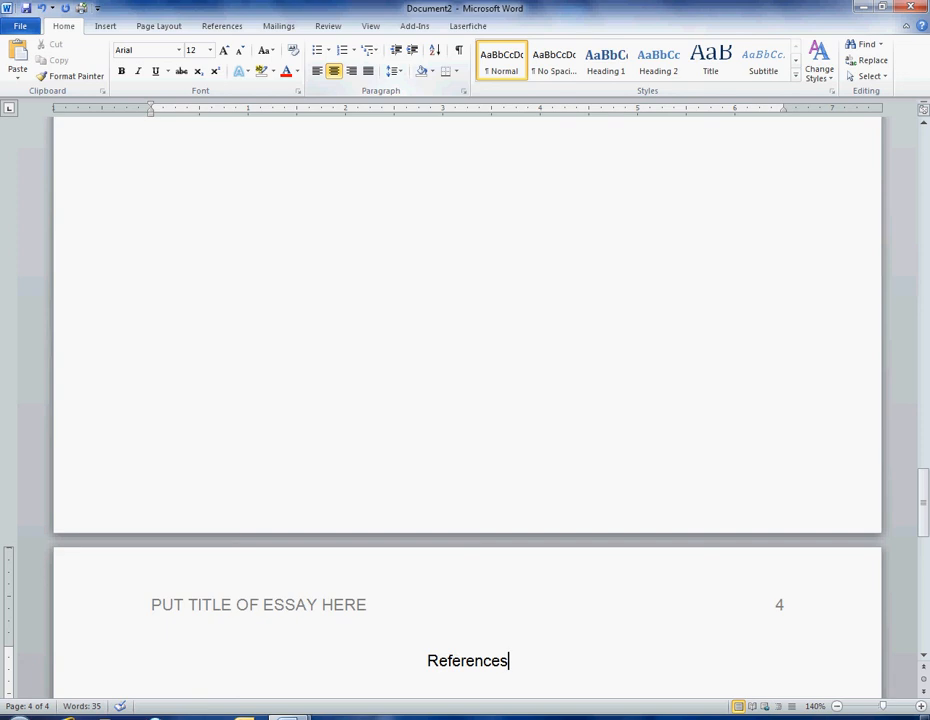
{"action": "key", "text": "Return"}
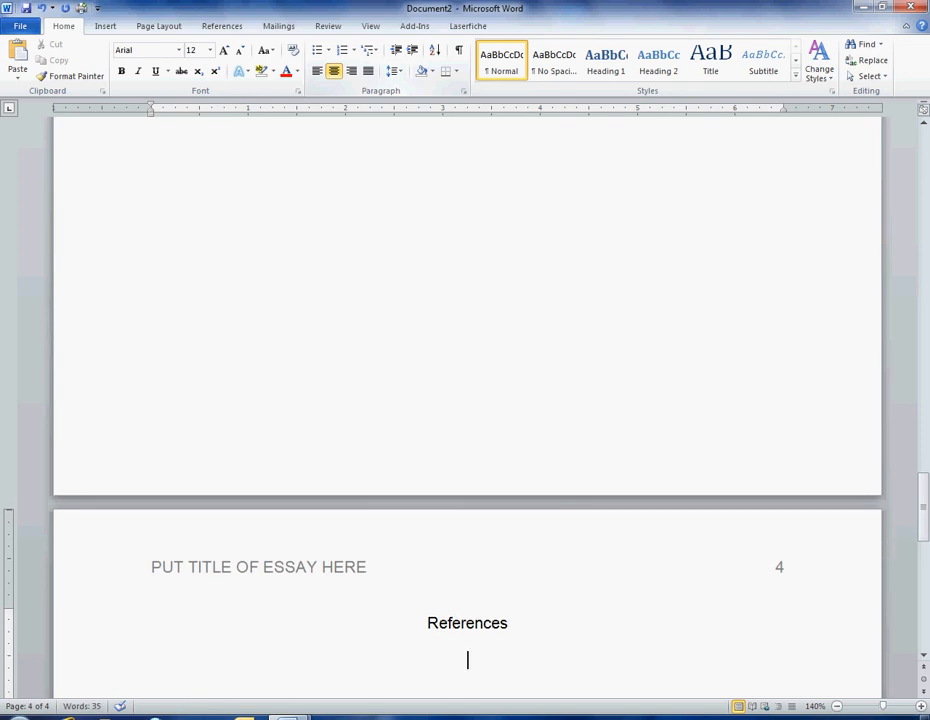
Left-align the line below the References heading and give it a 0.5" hanging indent.
{"action": "left_click", "coordinate": [316, 71]}
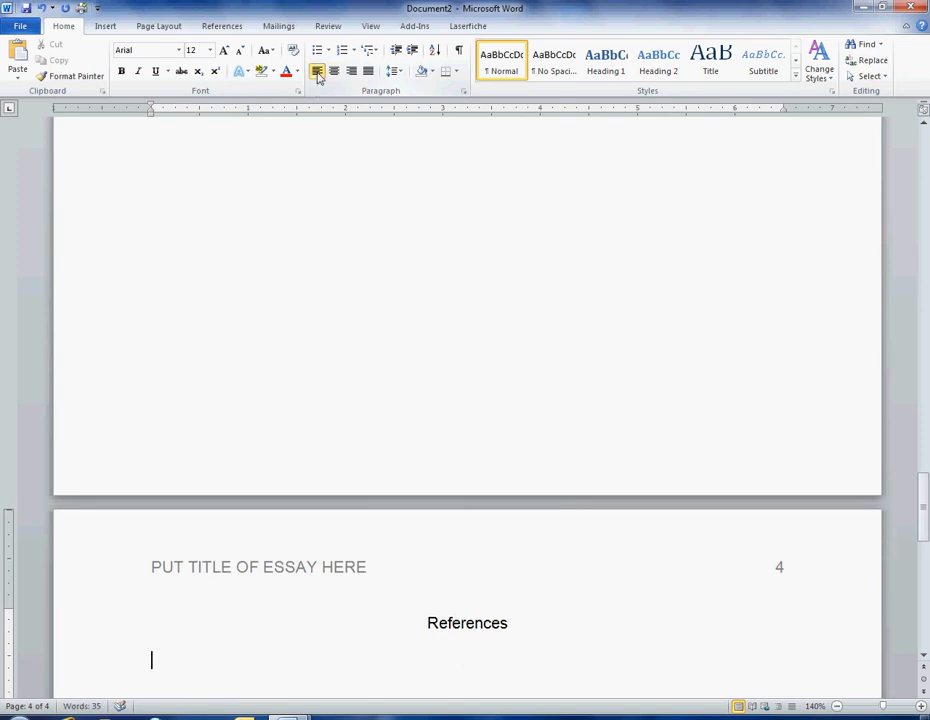
{"action": "scroll", "coordinate": [574, 419], "scroll_direction": "down", "scroll_amount": 3}
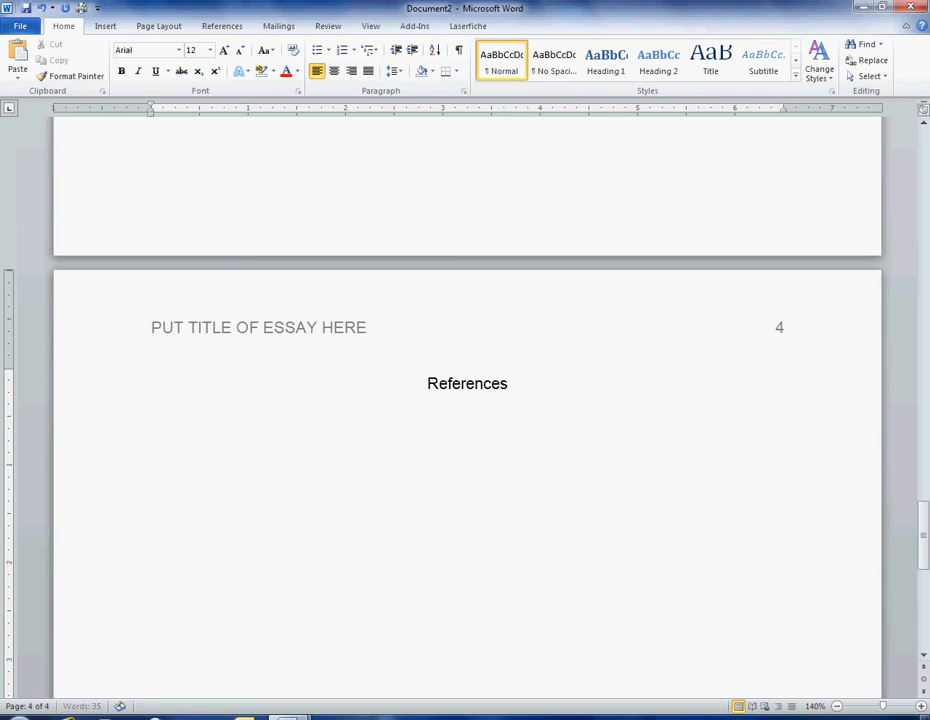
{"action": "left_click", "coordinate": [179, 413]}
{"action": "left_click", "coordinate": [464, 92]}
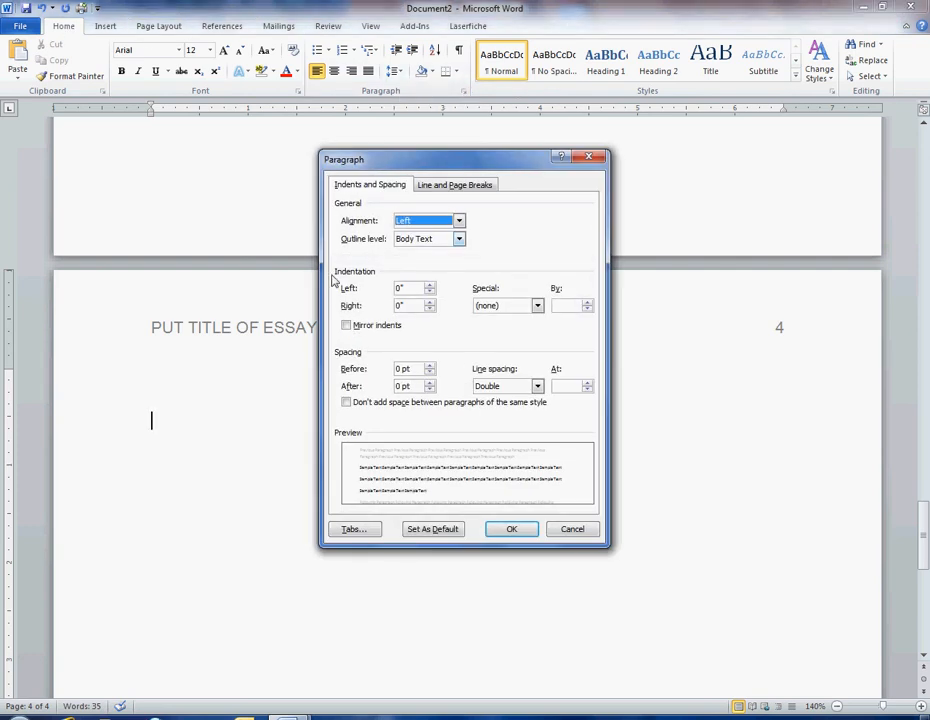
{"action": "left_click", "coordinate": [495, 313]}
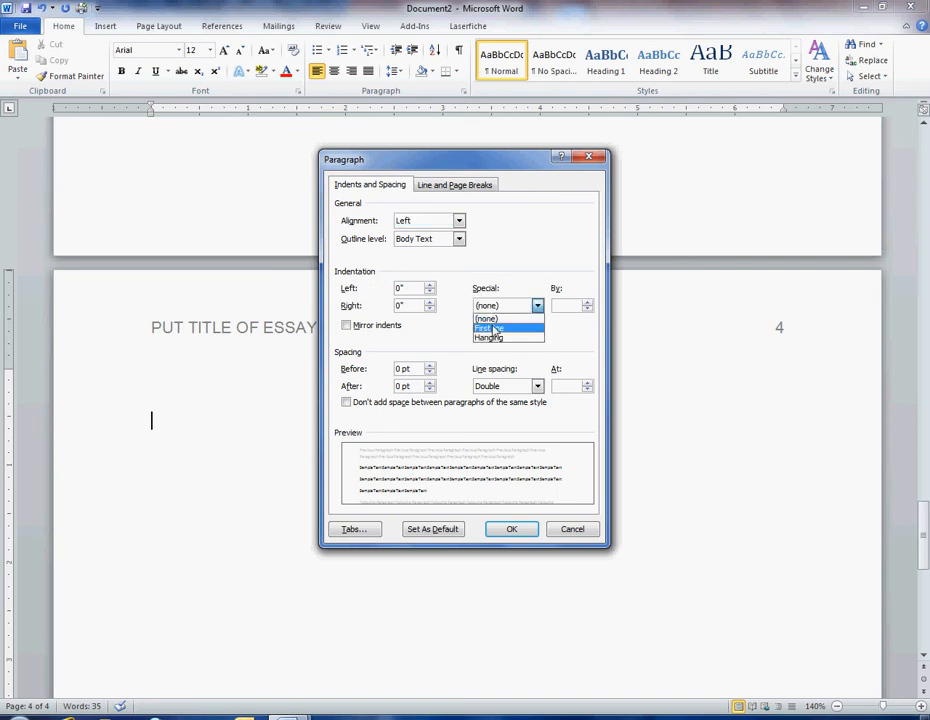
{"action": "left_click", "coordinate": [492, 338]}
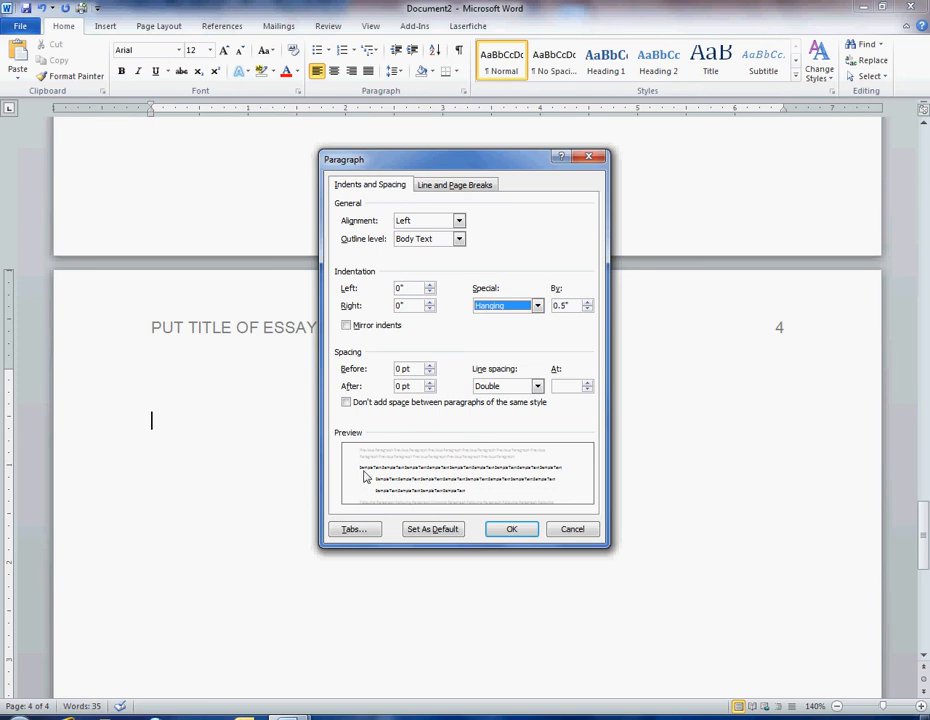
{"action": "left_click", "coordinate": [511, 528]}
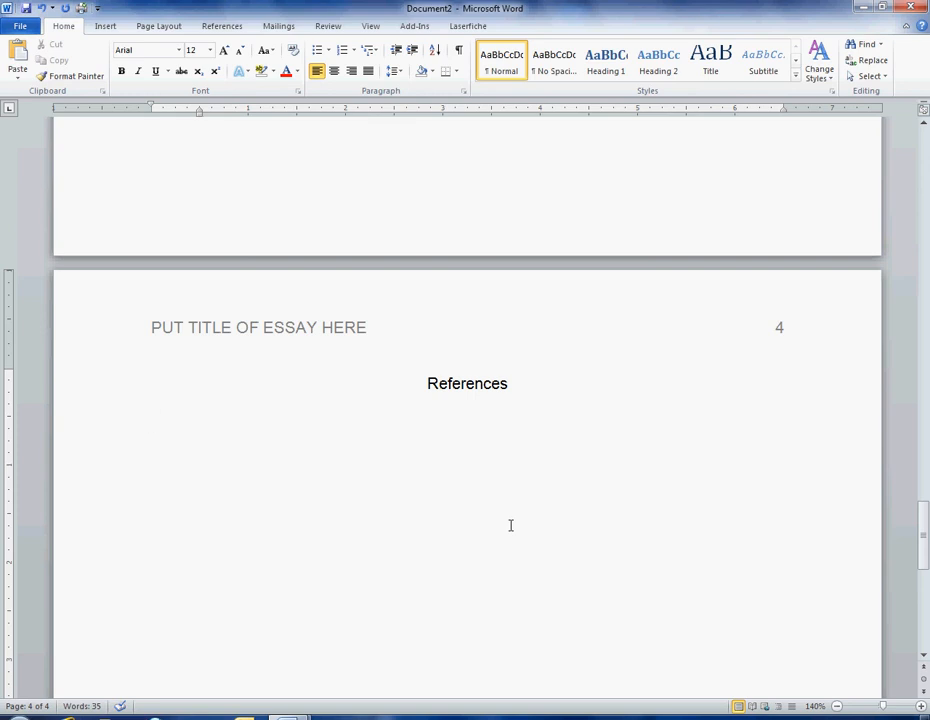
Add filler lines such as "asdfasdfasdf", separated by blank lines, below the indented paragraph on page 3 until the text runs onto page 4.
{"action": "scroll", "coordinate": [510, 525], "scroll_direction": "up", "scroll_amount": 2}
{"action": "scroll", "coordinate": [510, 525], "scroll_direction": "down", "scroll_amount": 3}
{"action": "scroll", "coordinate": [510, 525], "scroll_direction": "up", "scroll_amount": 3}
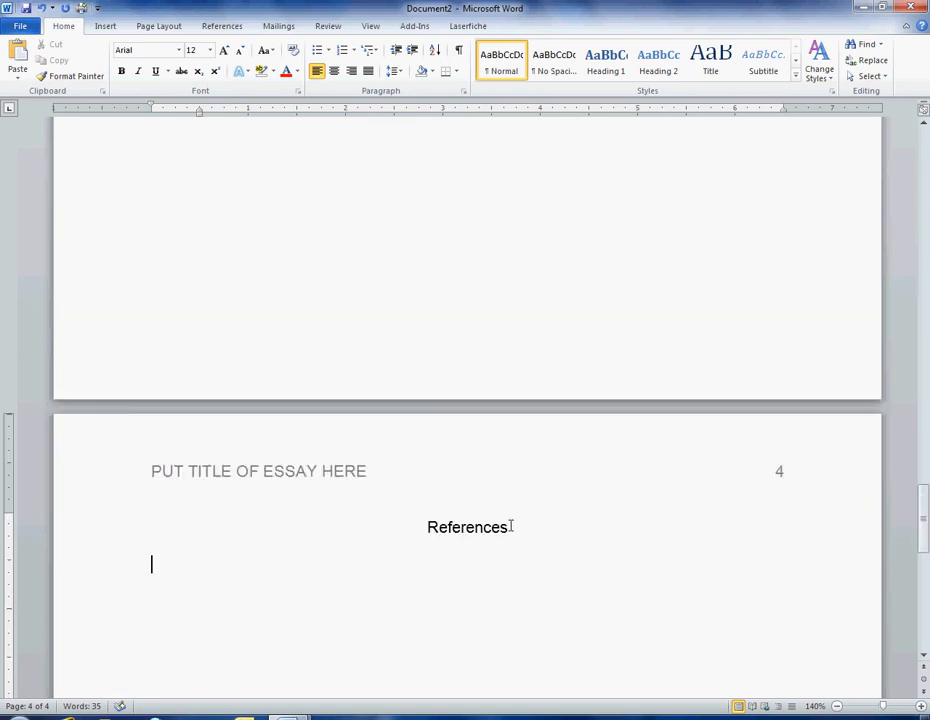
{"action": "scroll", "coordinate": [510, 525], "scroll_direction": "up", "scroll_amount": 8}
{"action": "scroll", "coordinate": [510, 525], "scroll_direction": "up", "scroll_amount": 1}
{"action": "left_click", "coordinate": [338, 426]}
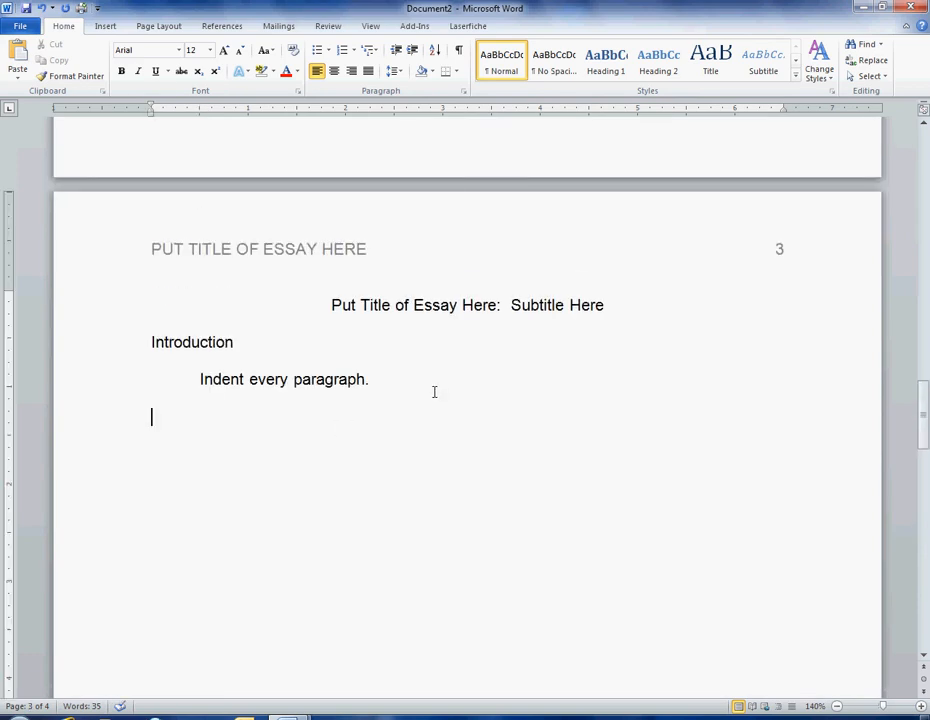
{"action": "key", "text": "Return"}
{"action": "key", "text": "Return"}
{"action": "type", "text": "asdfasdfsadfasd"}
{"action": "key", "text": "Return"}
{"action": "key", "text": "Return"}
{"action": "key", "text": "Return"}
{"action": "key", "text": "Return"}
{"action": "key", "text": "Return"}
{"action": "key", "text": "Return"}
{"action": "key", "text": "Return"}
{"action": "key", "text": "Return"}
{"action": "key", "text": "Return"}
{"action": "key", "text": "Return"}
{"action": "key", "text": "Return"}
{"action": "key", "text": "Return"}
{"action": "key", "text": "Return"}
{"action": "key", "text": "Return"}
{"action": "type", "text": "asdfasdfdsafasdfsad"}
{"action": "key", "text": "Return"}
{"action": "key", "text": "Return"}
{"action": "key", "text": "Return"}
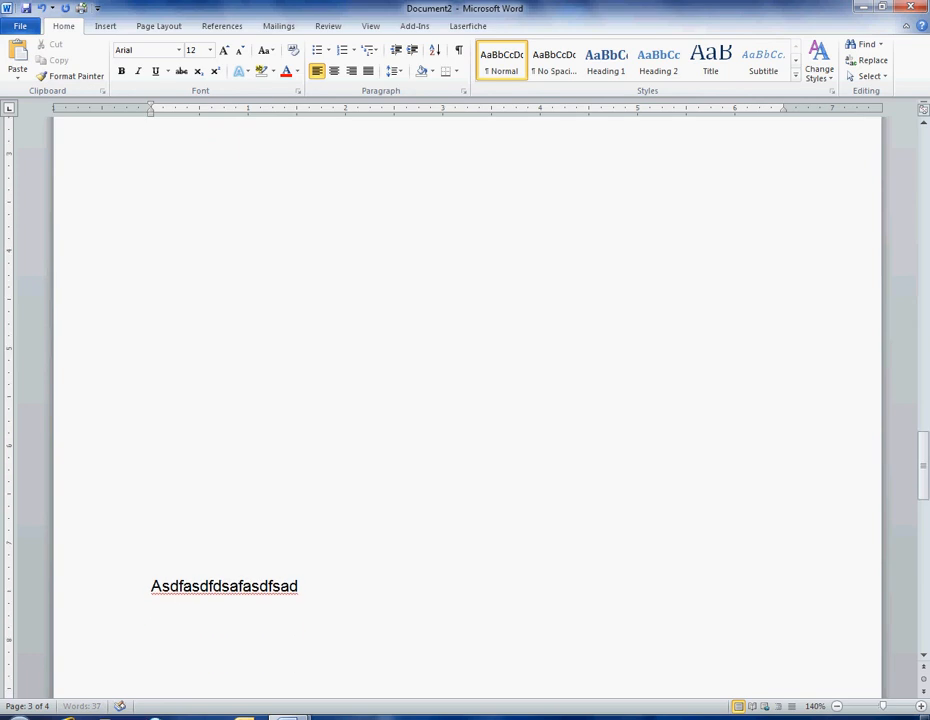
{"action": "type", "text": "asdfasdfasdf"}
{"action": "key", "text": "Return"}
{"action": "key", "text": "Return"}
{"action": "key", "text": "Return"}
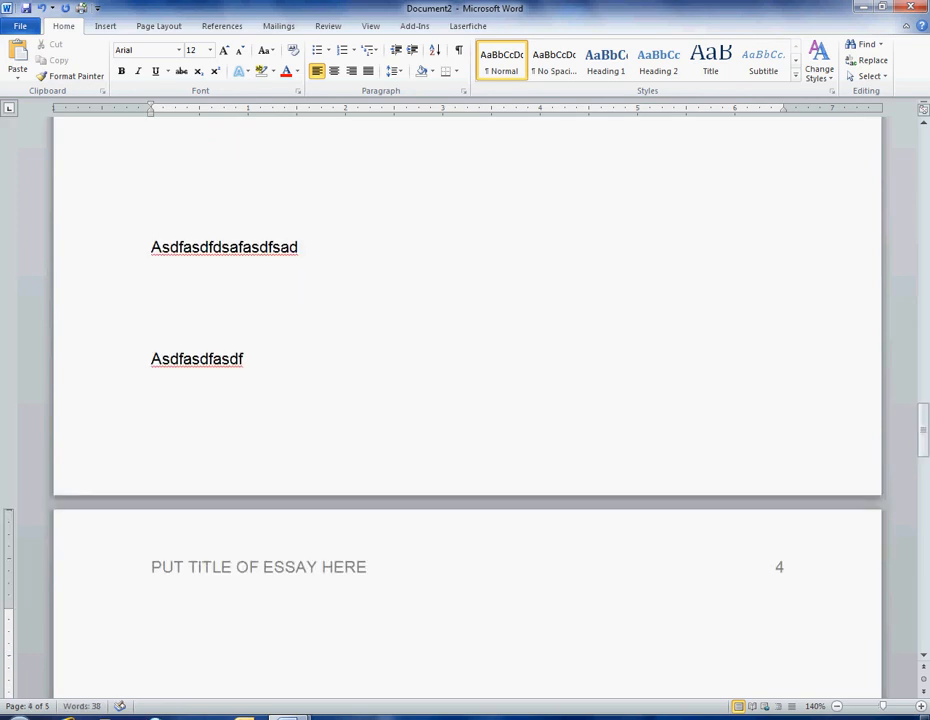
{"action": "type", "text": "sdfasfsadf"}
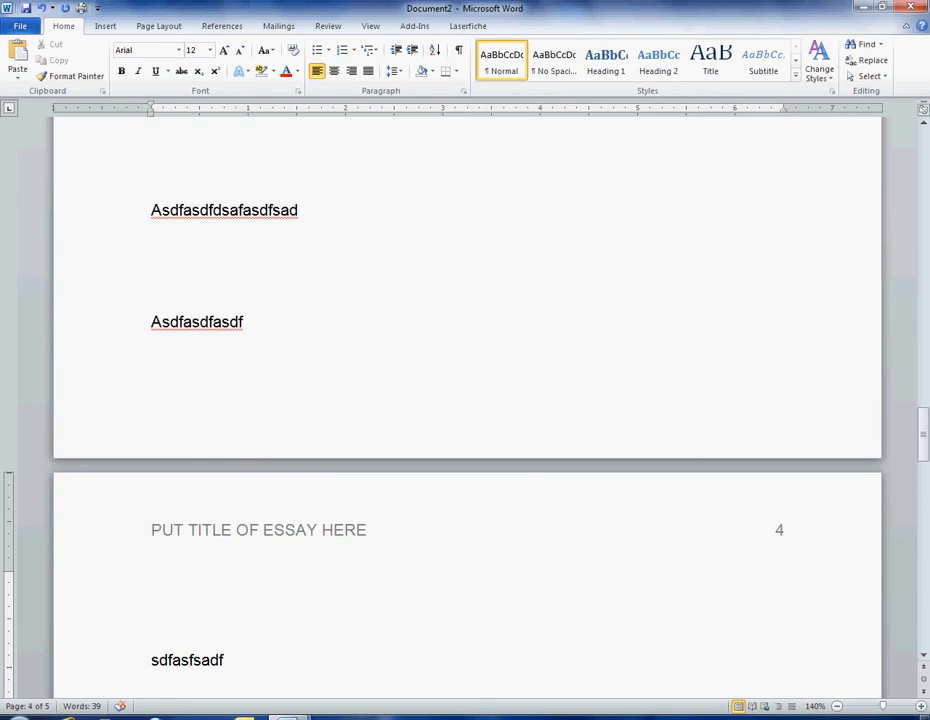
Examine how the added body text affects the position and page number of the References page.
{"action": "scroll", "coordinate": [466, 400], "scroll_direction": "down", "scroll_amount": 10}
{"action": "scroll", "coordinate": [466, 400], "scroll_direction": "down", "scroll_amount": 5}
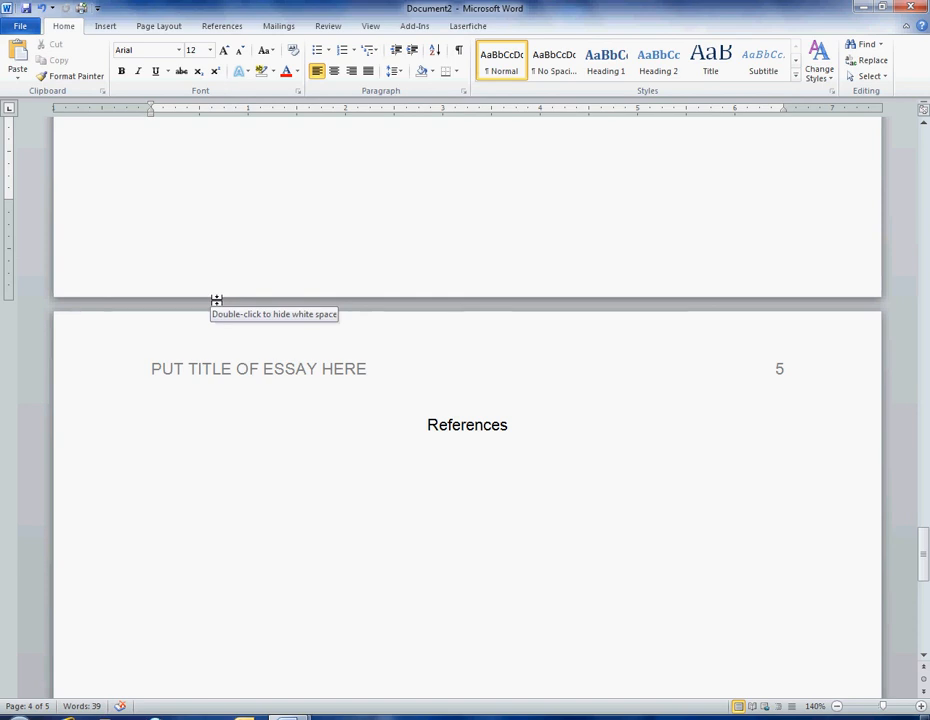
{"action": "scroll", "coordinate": [216, 300], "scroll_direction": "up", "scroll_amount": 15}
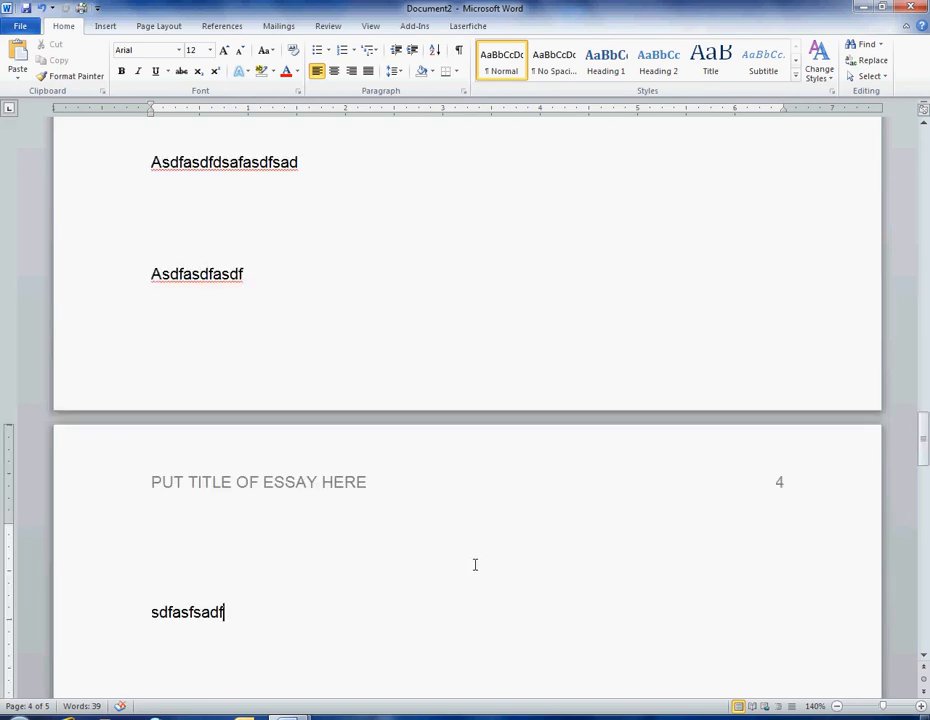
{"action": "scroll", "coordinate": [475, 565], "scroll_direction": "down", "scroll_amount": 6}
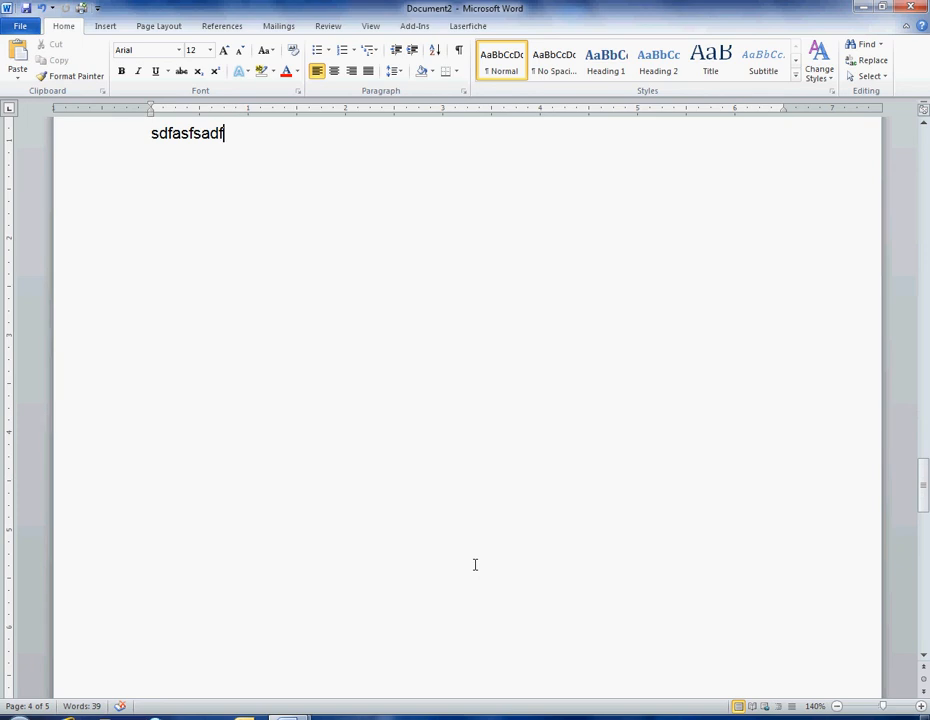
{"action": "scroll", "coordinate": [482, 534], "scroll_direction": "down", "scroll_amount": 8}
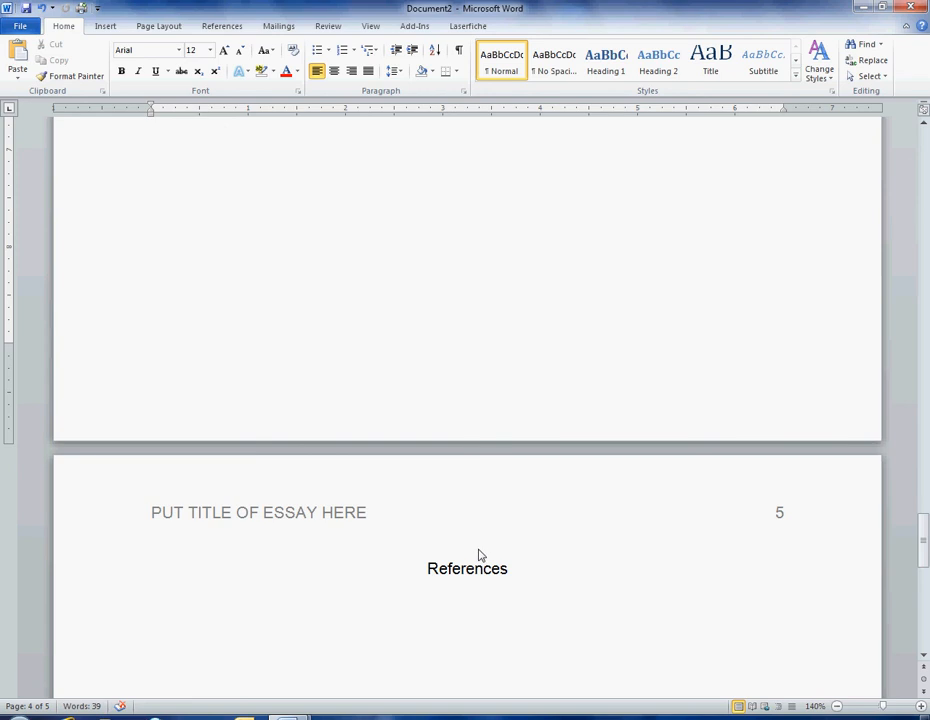
{"action": "scroll", "coordinate": [479, 555], "scroll_direction": "down", "scroll_amount": 1}
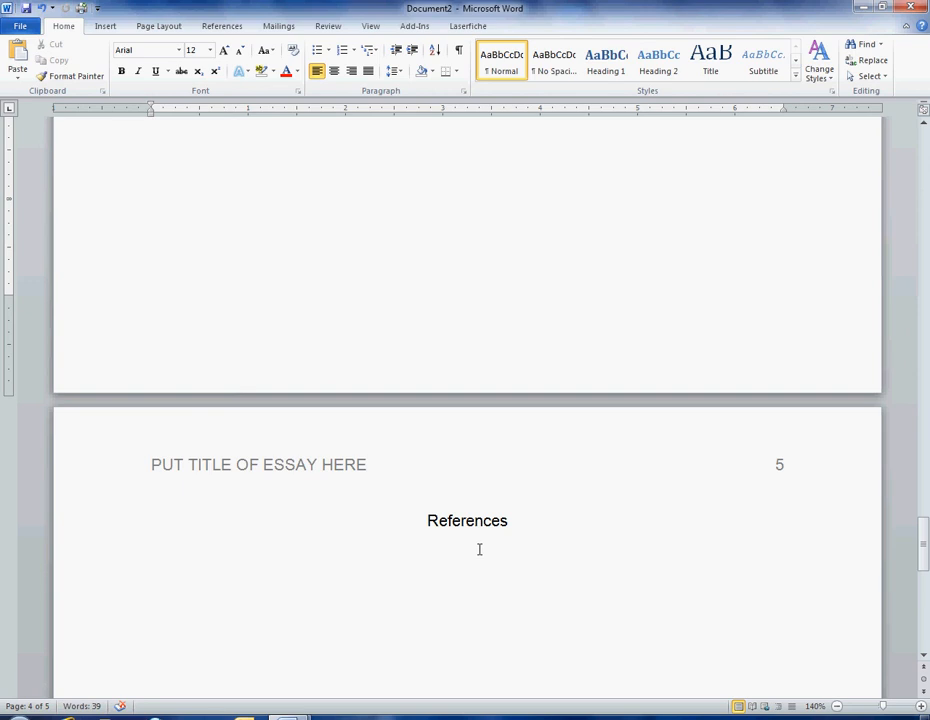
{"action": "scroll", "coordinate": [479, 549], "scroll_direction": "up", "scroll_amount": 10}
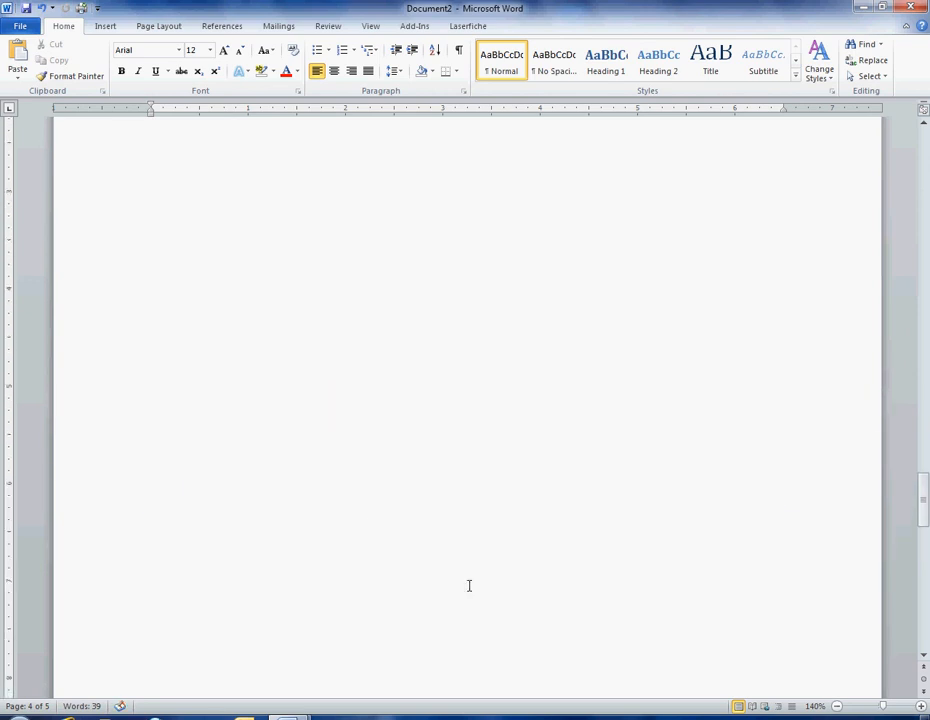
Delete the filler text and its extra blank lines between the indented paragraph and the References page.
{"action": "left_click_drag", "start_coordinate": [323, 432], "coordinate": [187, 321]}
{"action": "key", "text": "Delete"}
{"action": "scroll", "coordinate": [400, 688], "scroll_direction": "down", "scroll_amount": 15}
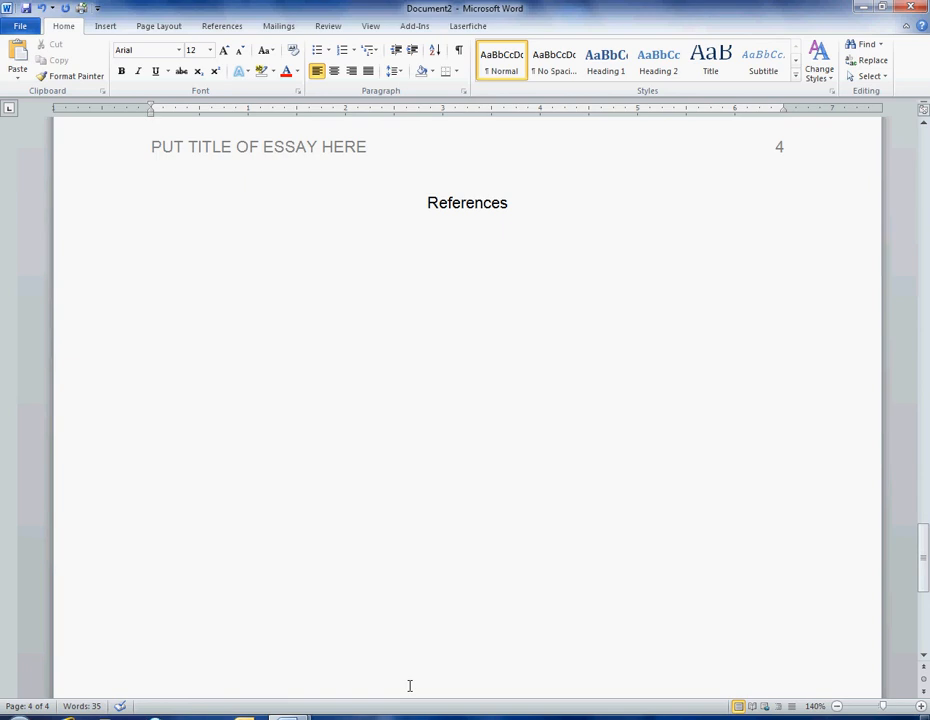
{"action": "scroll", "coordinate": [409, 685], "scroll_direction": "up", "scroll_amount": 3}
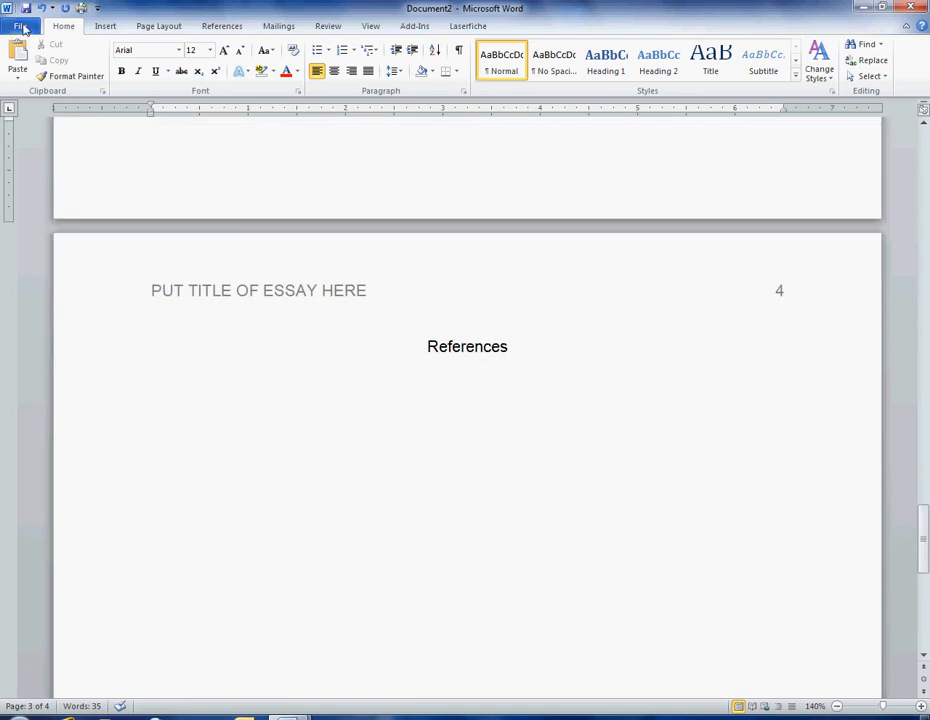
Save the document to the Desktop as a Word Document named "APA Template" and close it.
{"action": "left_click", "coordinate": [22, 27]}
{"action": "left_click", "coordinate": [37, 70]}
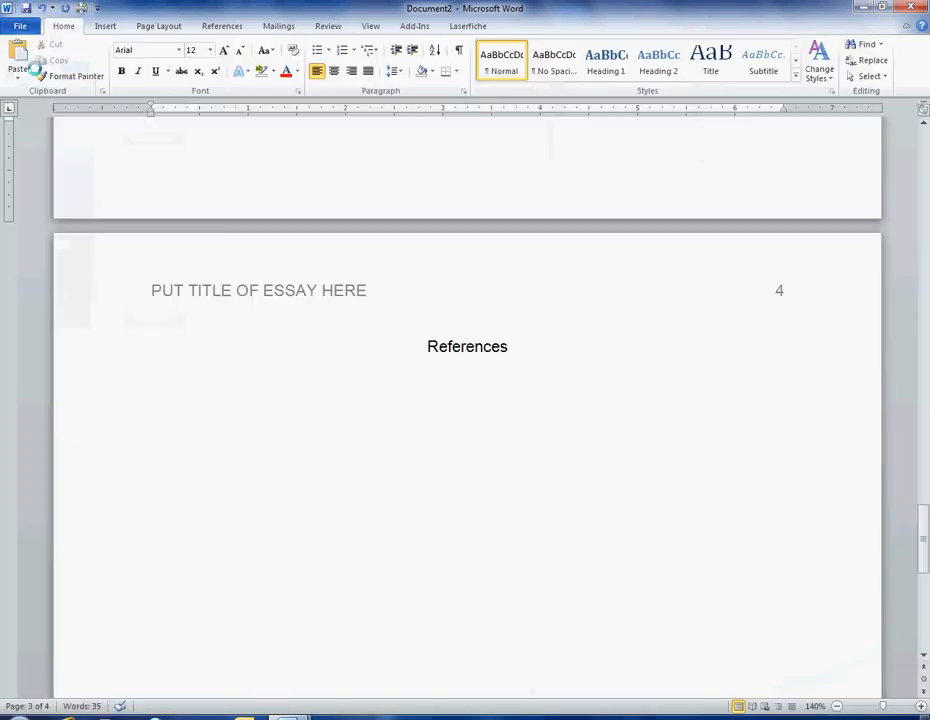
{"action": "left_click", "coordinate": [72, 134]}
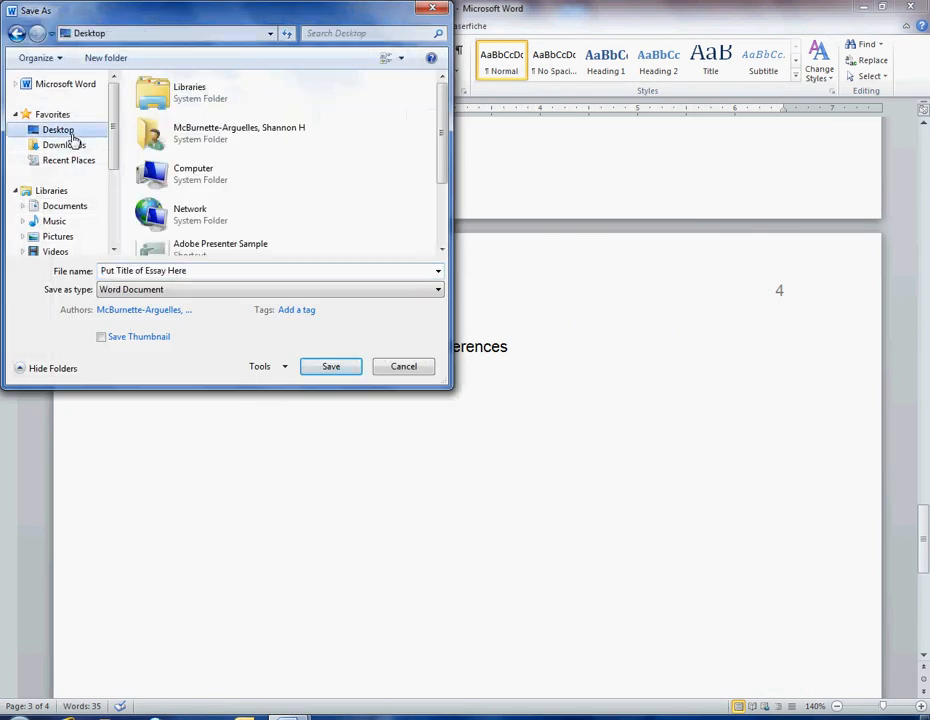
{"action": "left_click", "coordinate": [172, 271]}
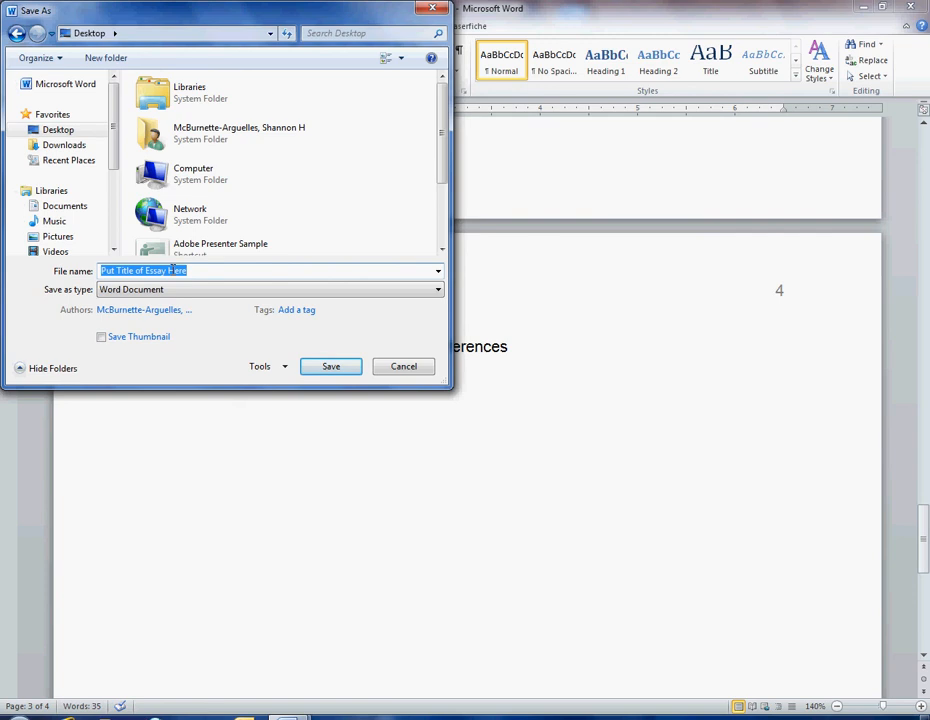
{"action": "type", "text": "APA Templ"}
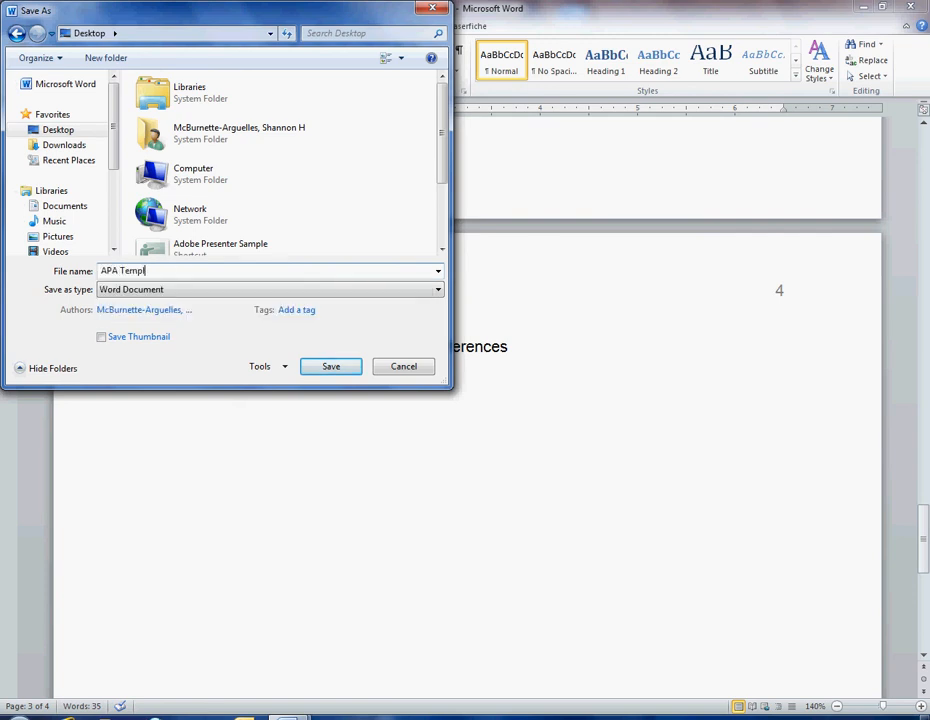
{"action": "type", "text": "ate"}
{"action": "left_click", "coordinate": [351, 366]}
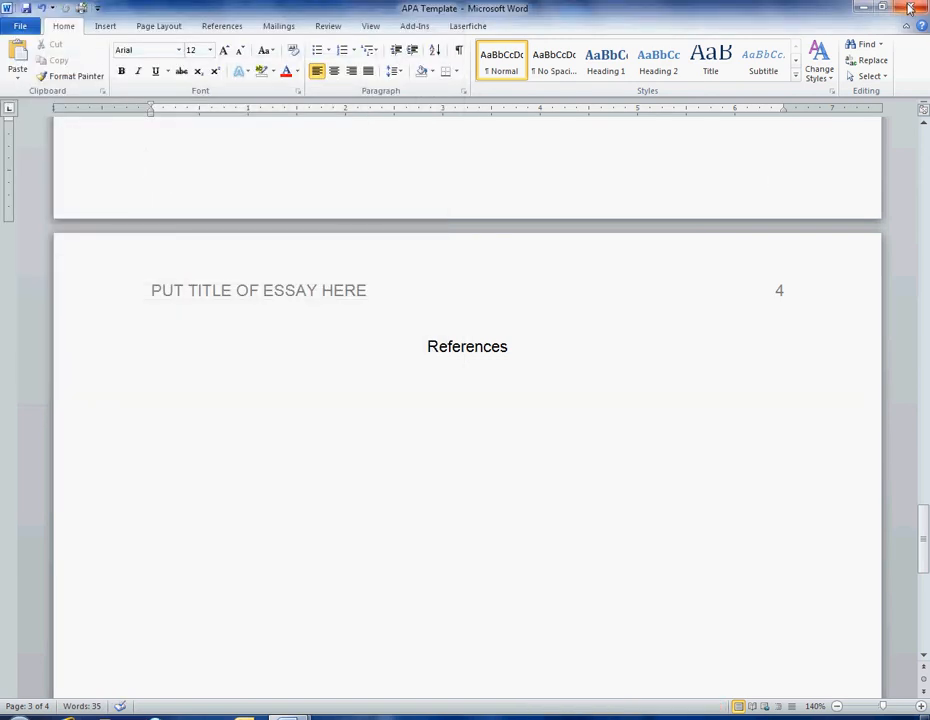
{"action": "left_click", "coordinate": [909, 8]}
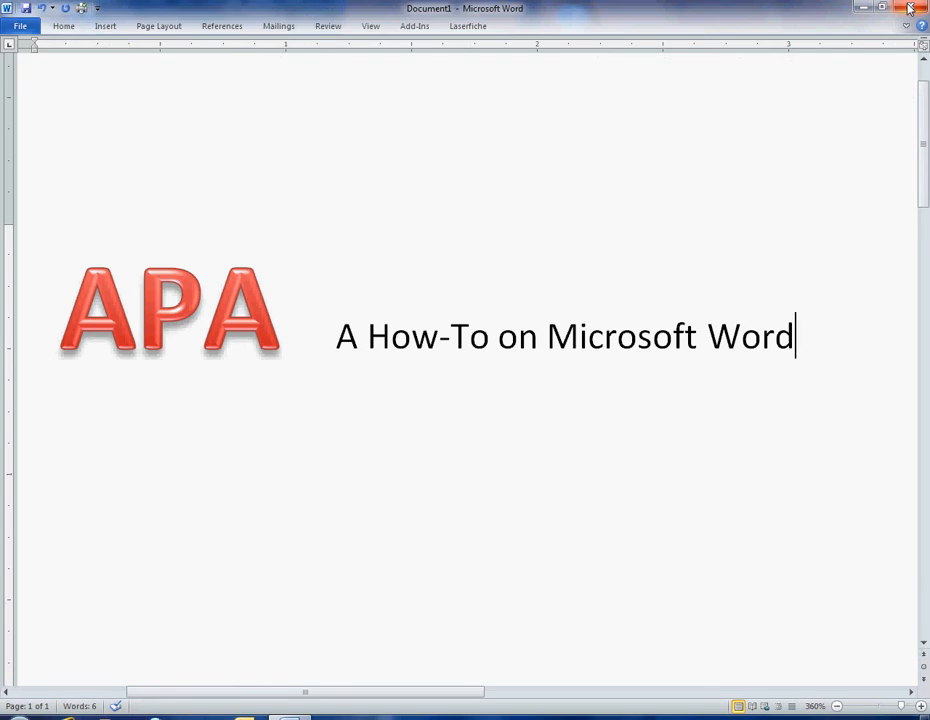